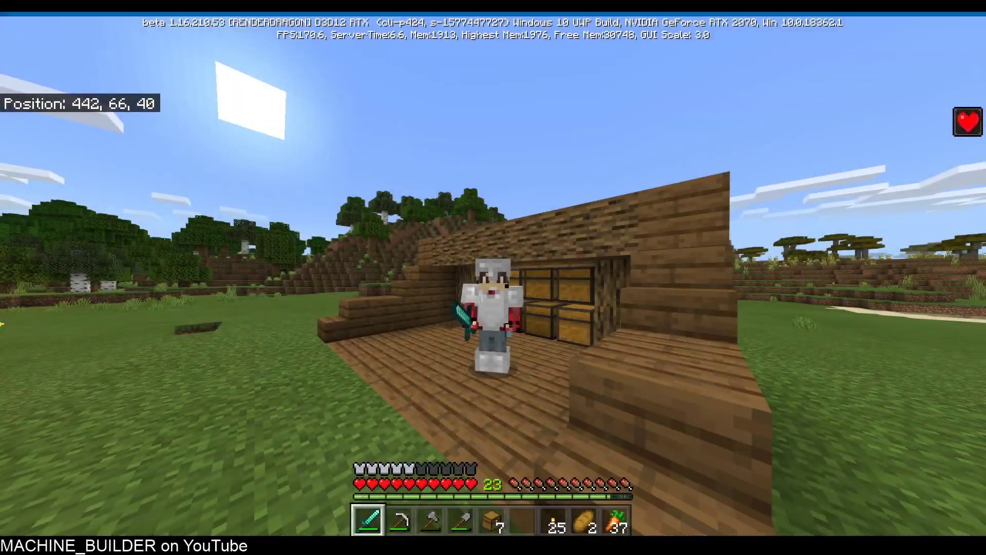
key(w)
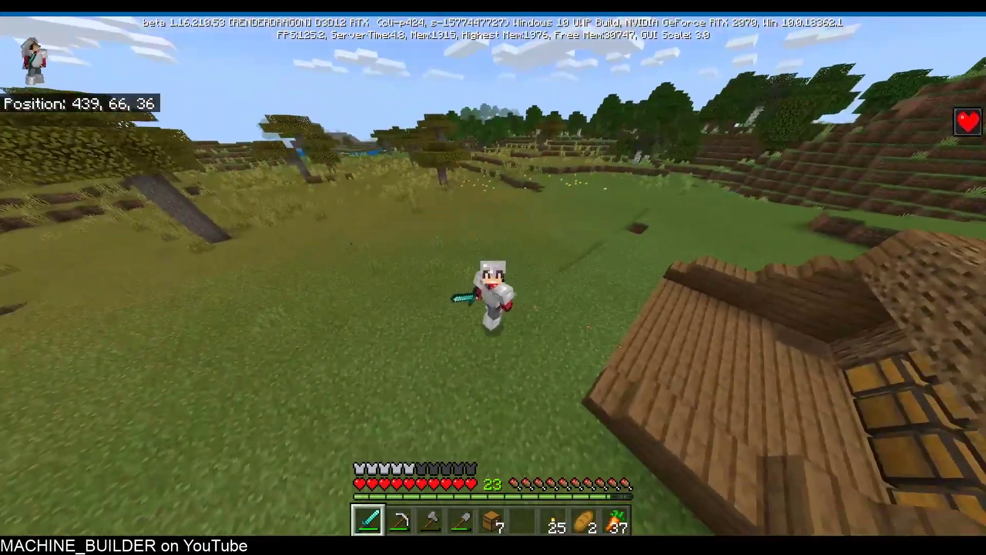
key(F5)
key(w)
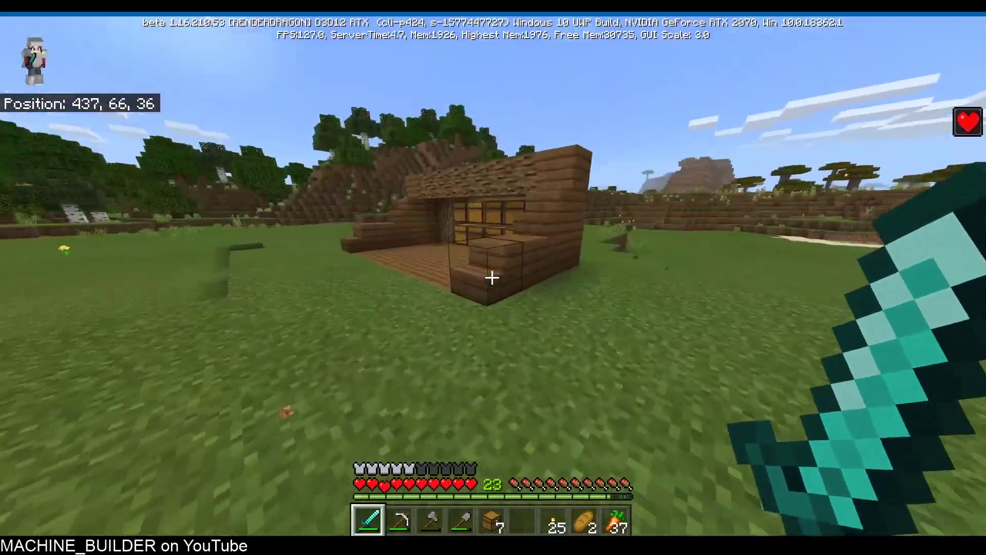
key(5)
key(w)
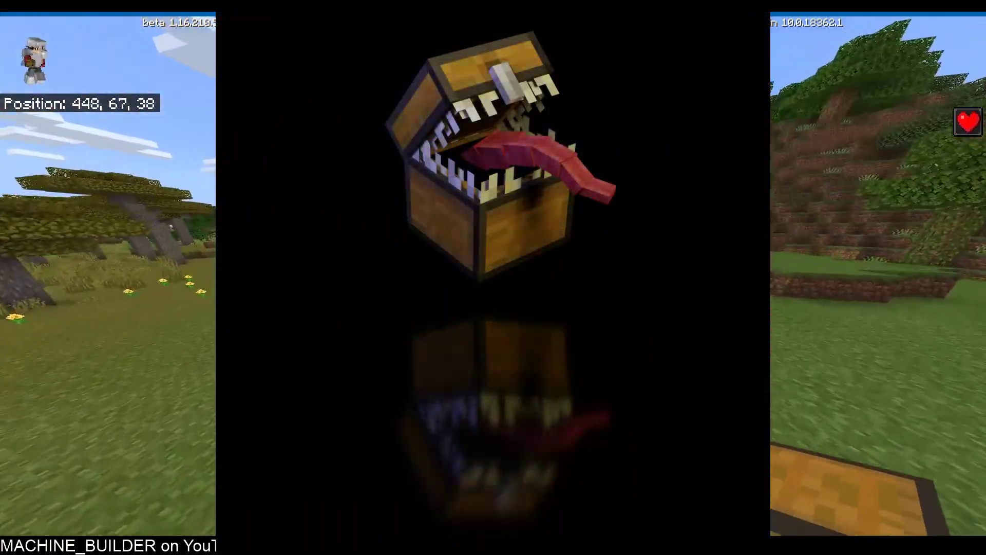
key(w)
scroll(492, 277, up, 4)
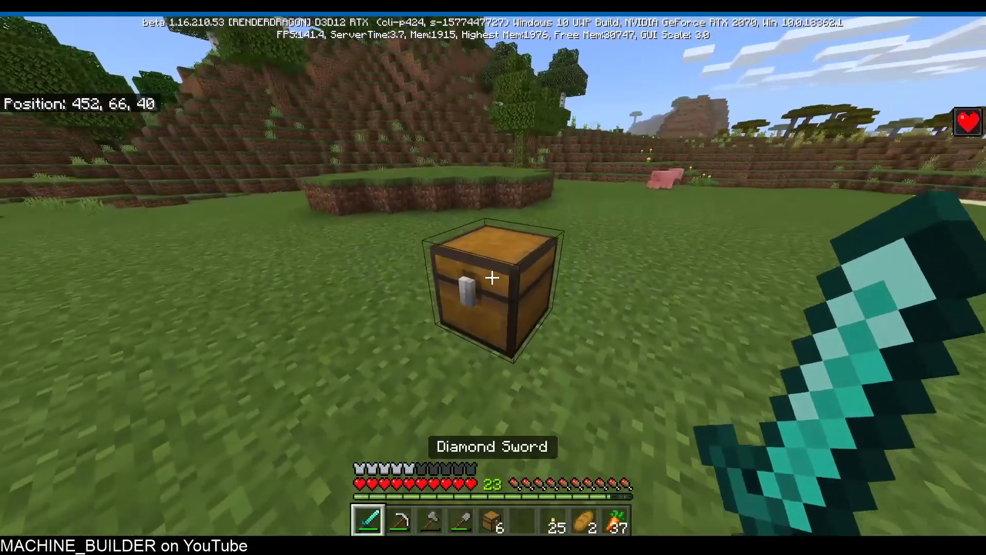
right_click(492, 277)
key(s)
key(space)
click(492, 277)
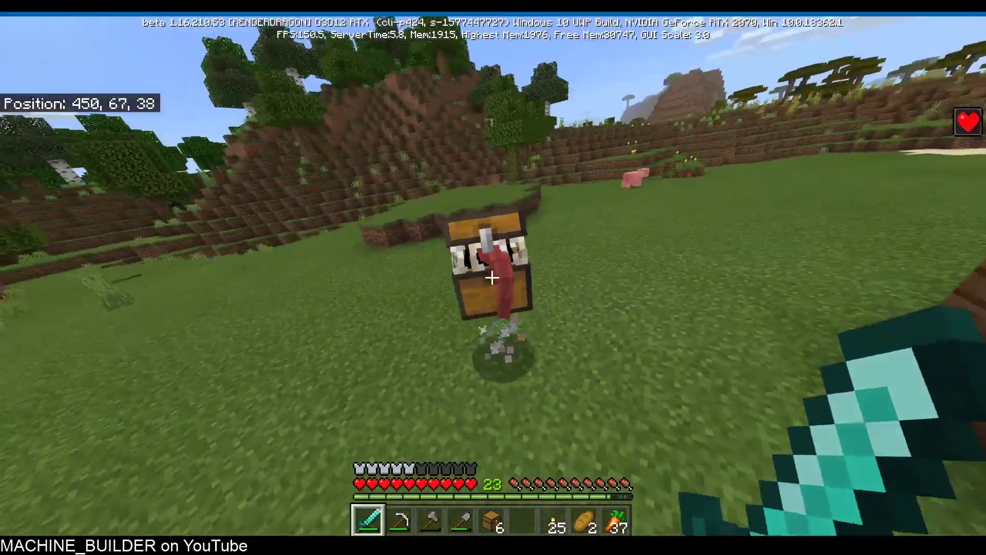
key(w)
key(w)
key(space)
click(492, 278)
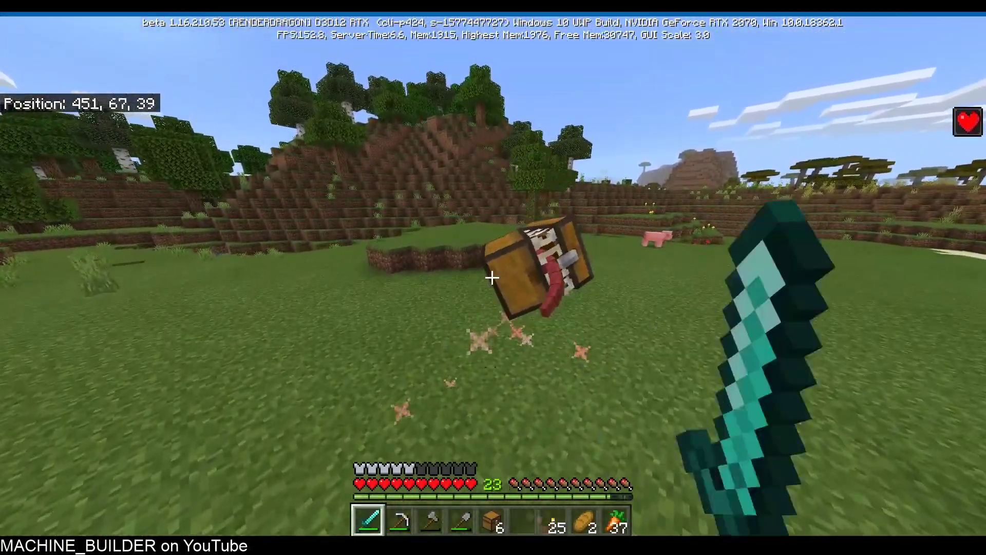
click(493, 278)
key(s)
key(w)
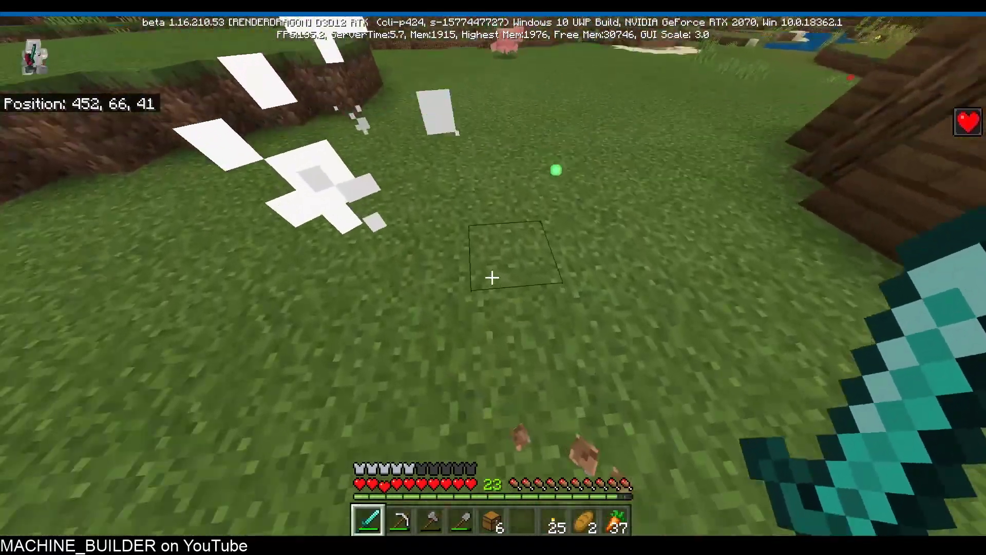
key(6)
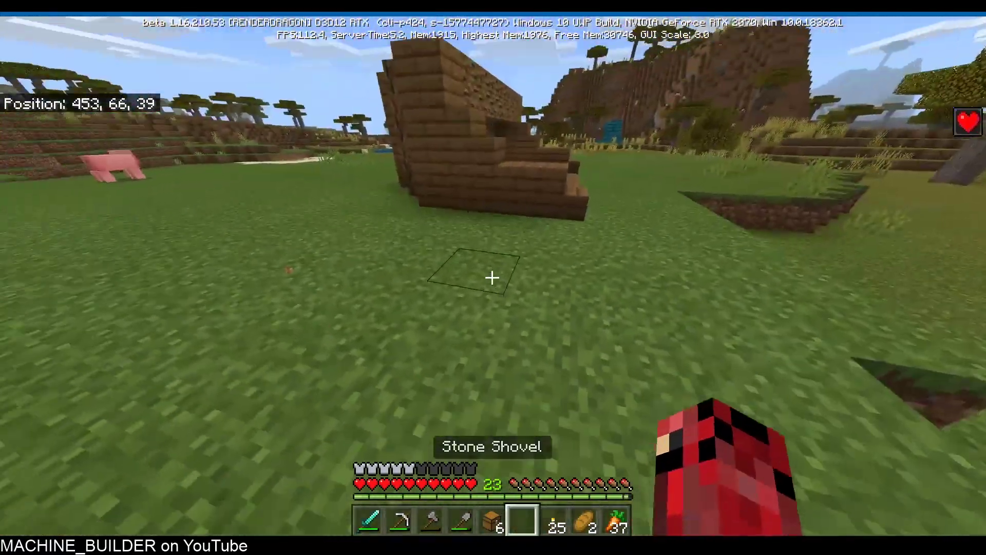
key(Escape)
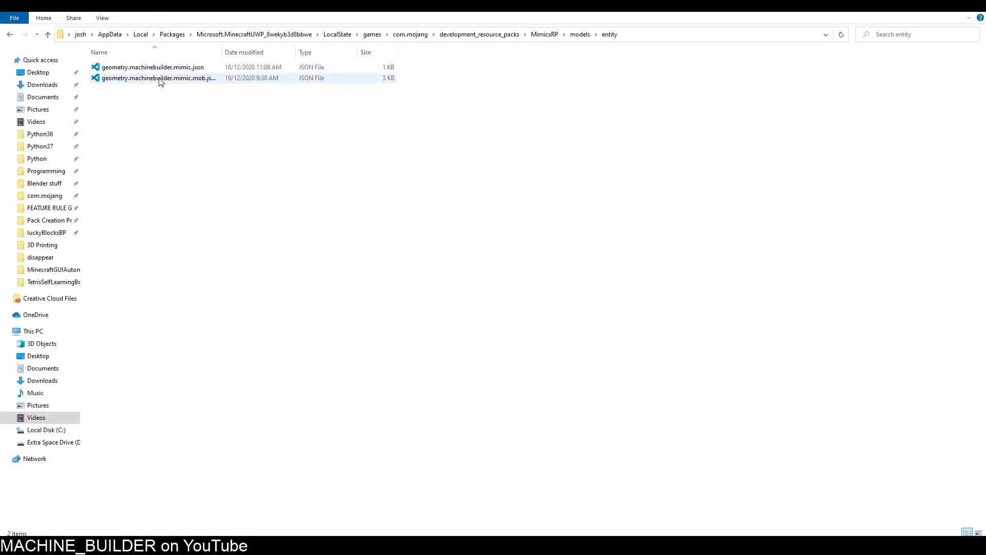
- Open geometry.machinebuilder.mimic.mob.json from the MimicsRP entity models folder in Blockbench
double_click(159, 78)
right_click(160, 79)
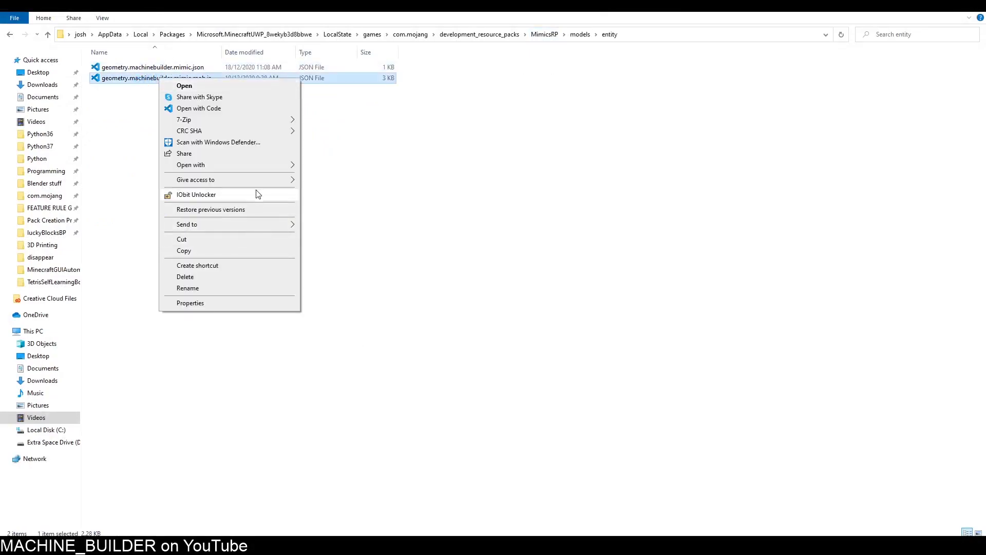
mouse_move(265, 164)
click(328, 174)
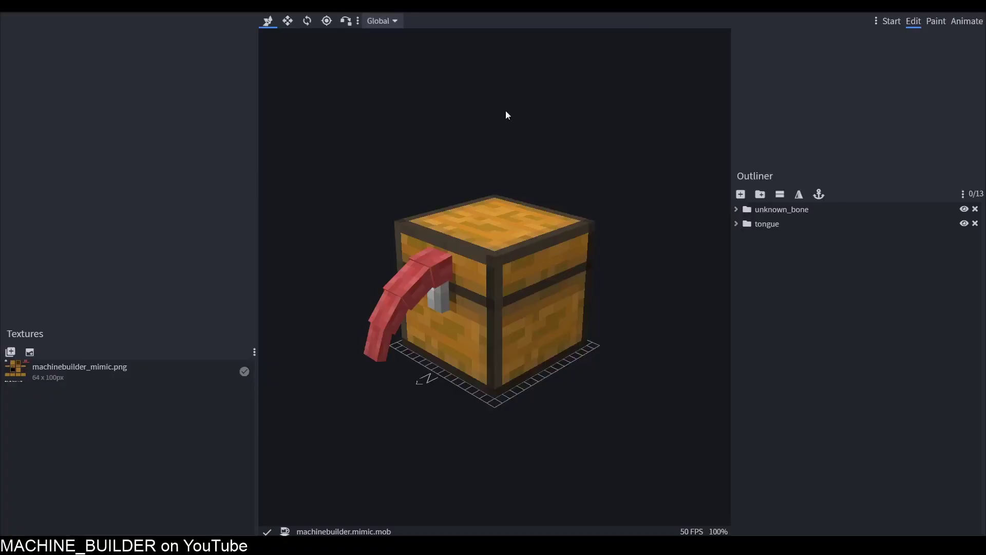
- Export the mimic model in OBJ format as mob.obj into the MimicsRP renders2 folder
click(545, 248)
right_drag(395, 488, 403, 491)
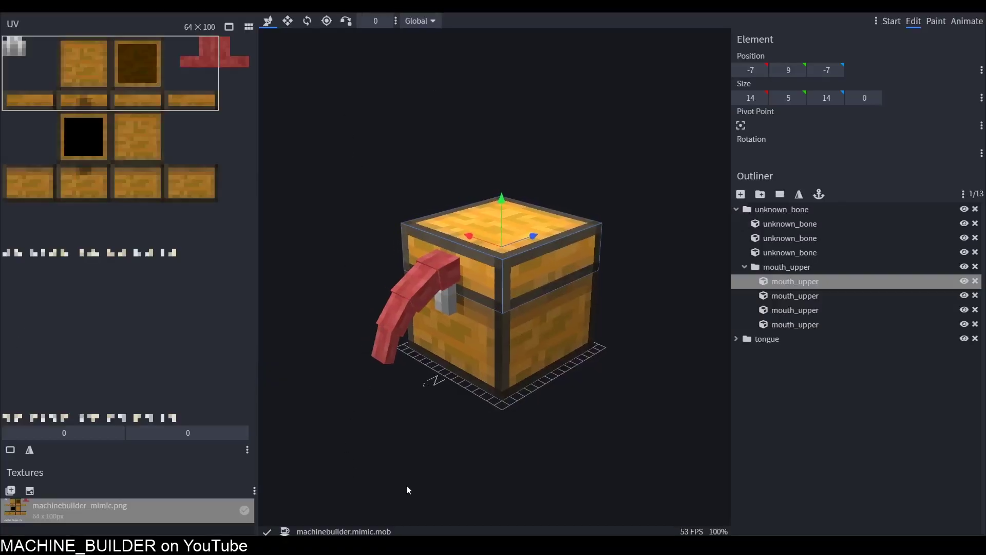
click(86, 13)
mouse_move(135, 150)
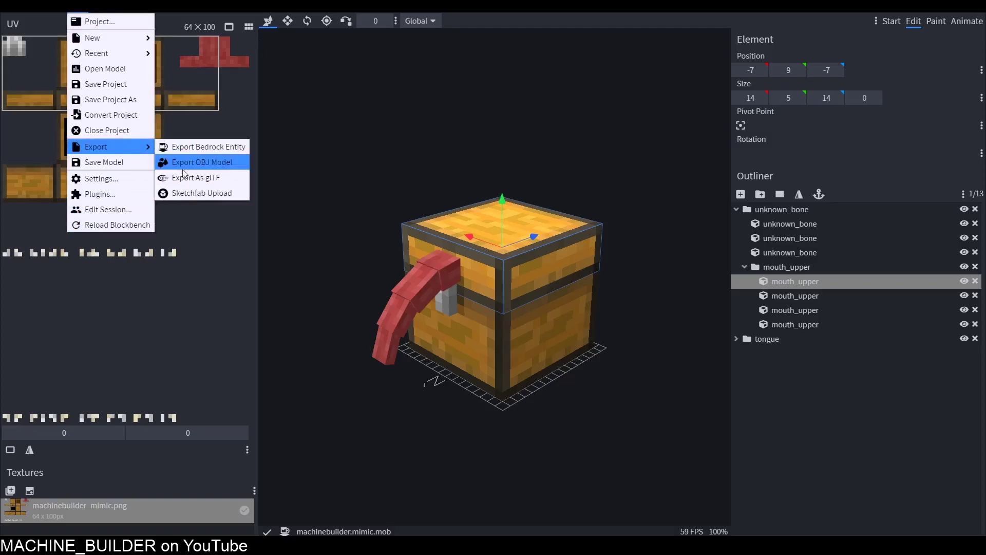
click(200, 162)
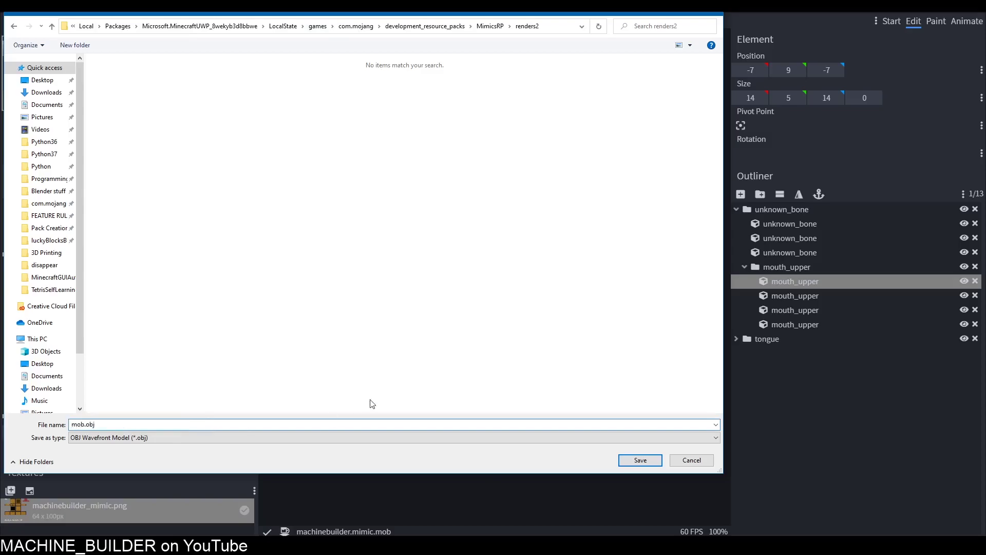
click(647, 462)
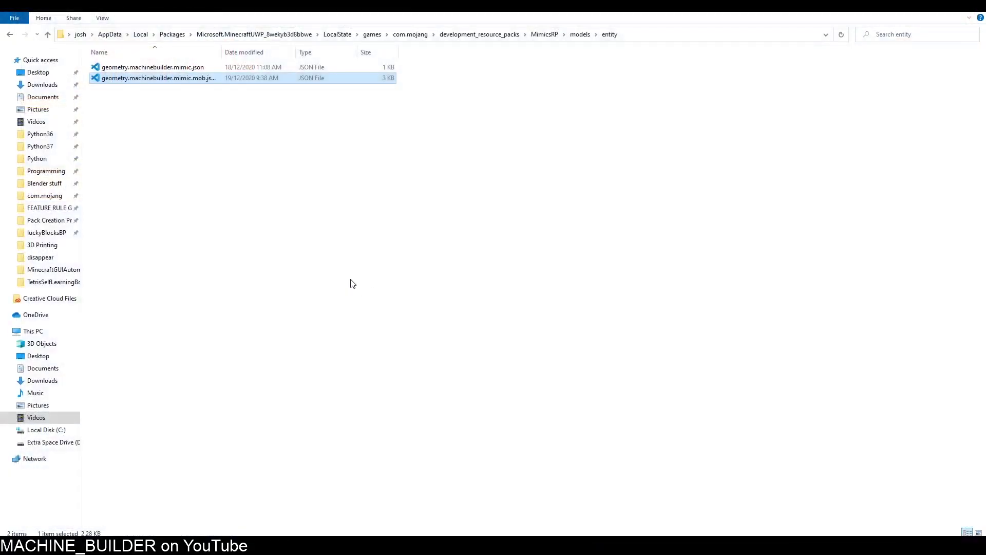
- Switch to Blender and examine the posed mimic scene in solid and rendered shading, including its curved backdrop, lights and camera
mouse_move(237, 545)
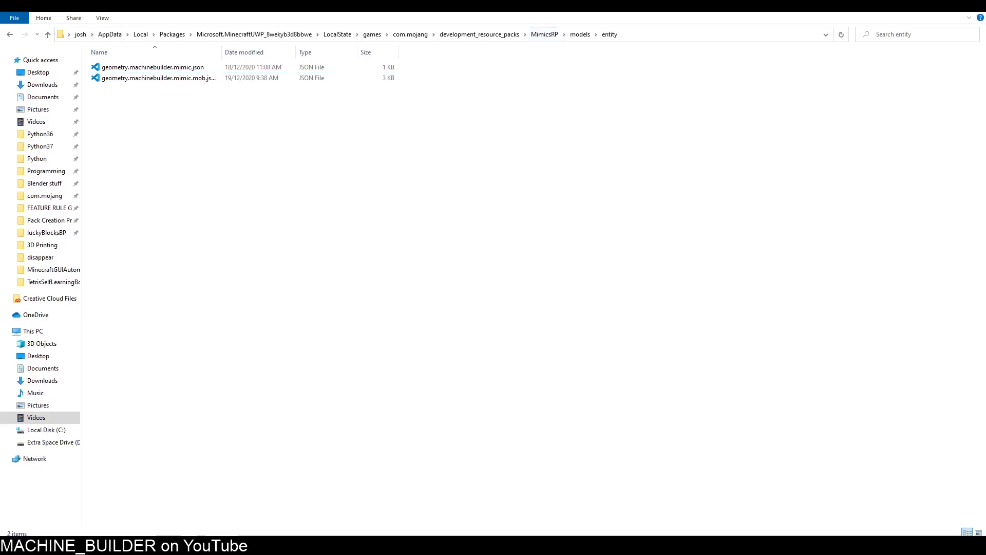
drag(545, 11, 437, 11)
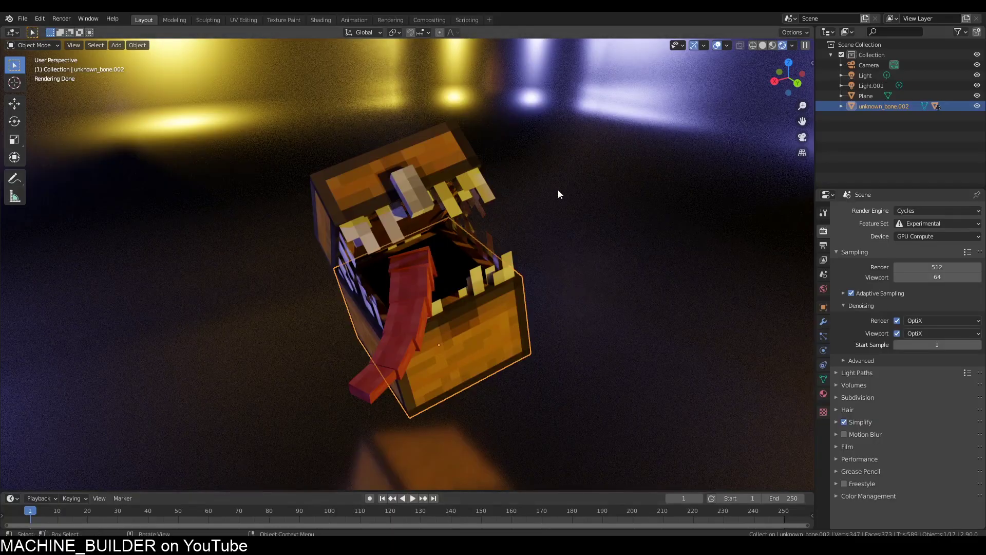
click(765, 47)
mouse_move(509, 205)
middle_down()
mouse_move(462, 204)
mouse_move(531, 262)
middle_up()
scroll(532, 262, down, 6)
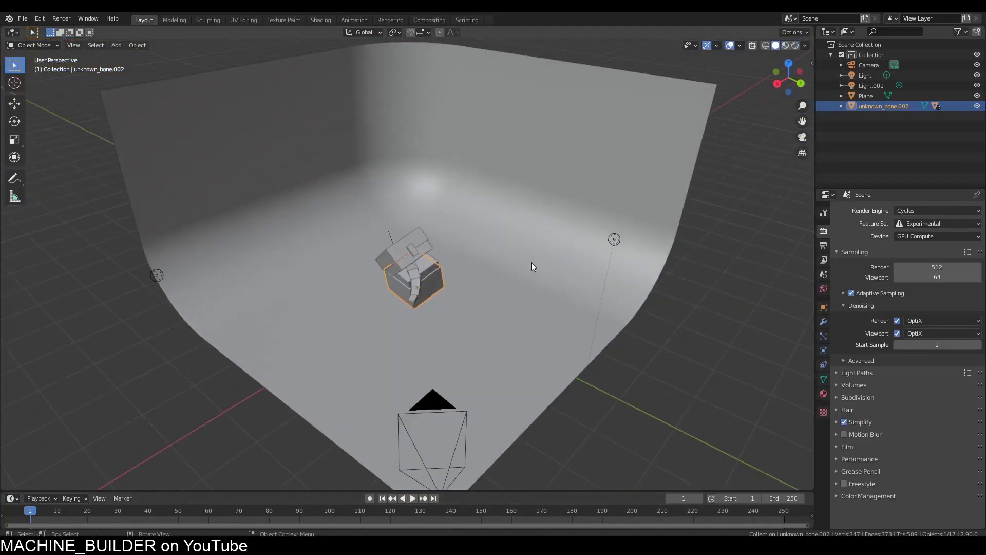
mouse_move(203, 359)
middle_down()
mouse_move(319, 295)
mouse_move(341, 308)
mouse_move(530, 168)
middle_up()
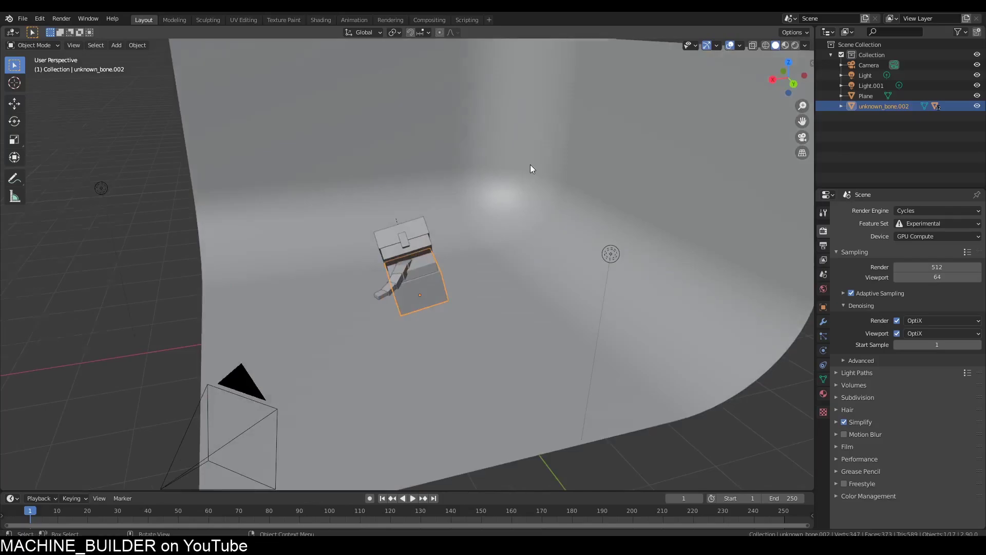
key(KP_Decimal)
click(797, 46)
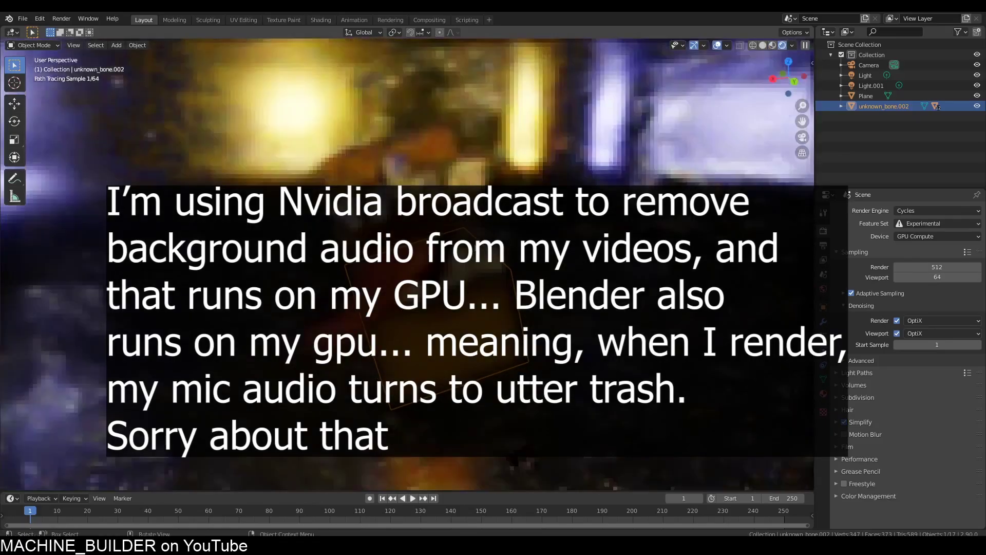
middle_drag(765, 59, 618, 99)
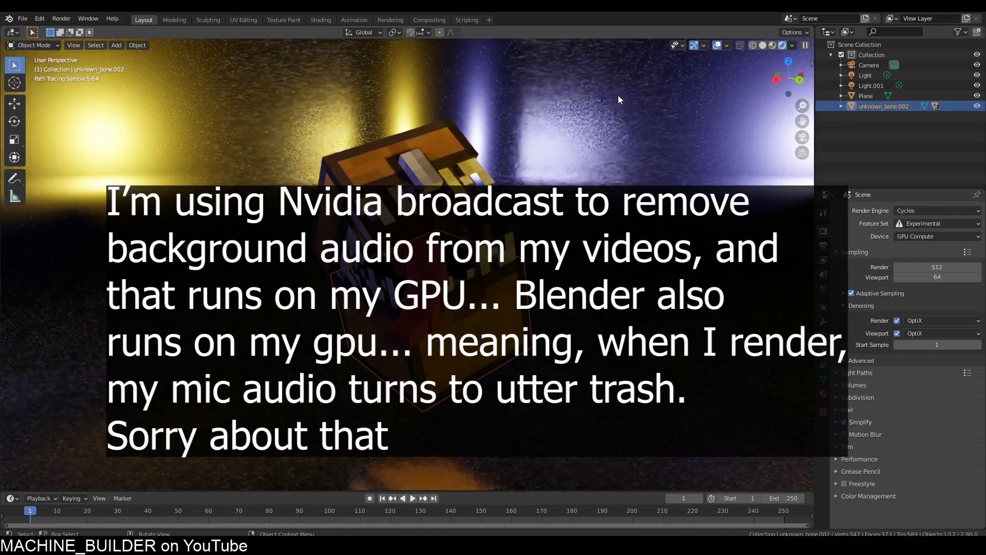
click(763, 45)
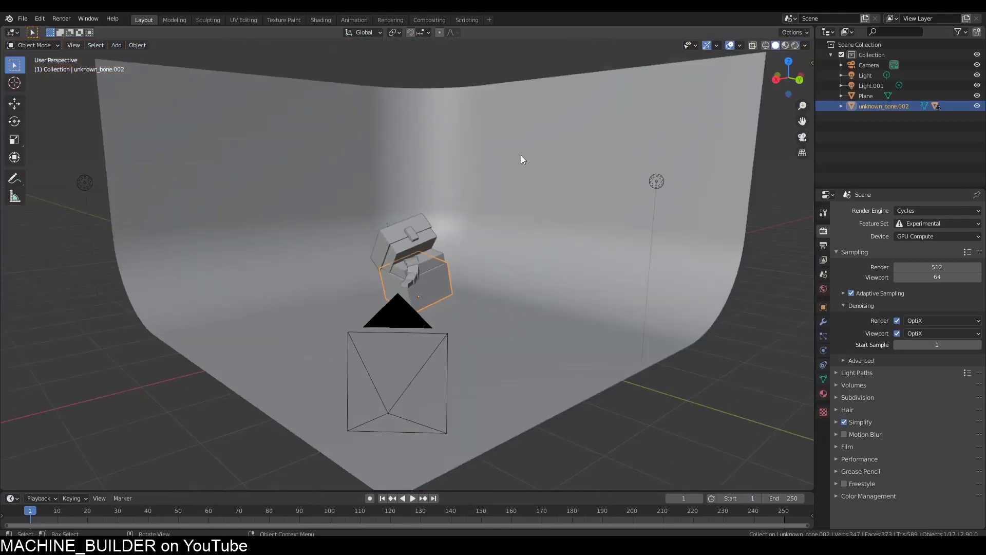
middle_drag(521, 155, 453, 176)
- Create a new General file and delete its default cube
key(ctrl+n)
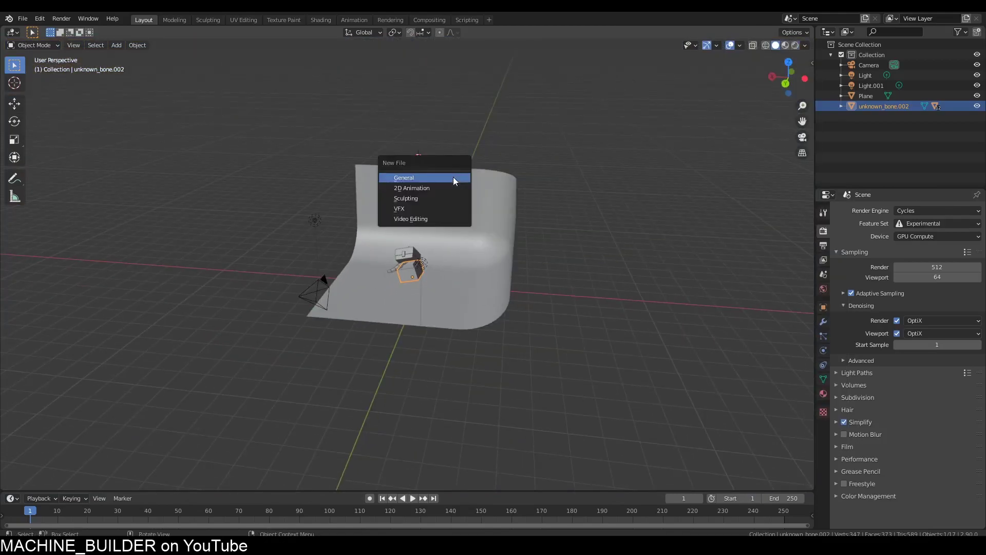
click(453, 176)
click(504, 289)
scroll(391, 277, down, 5)
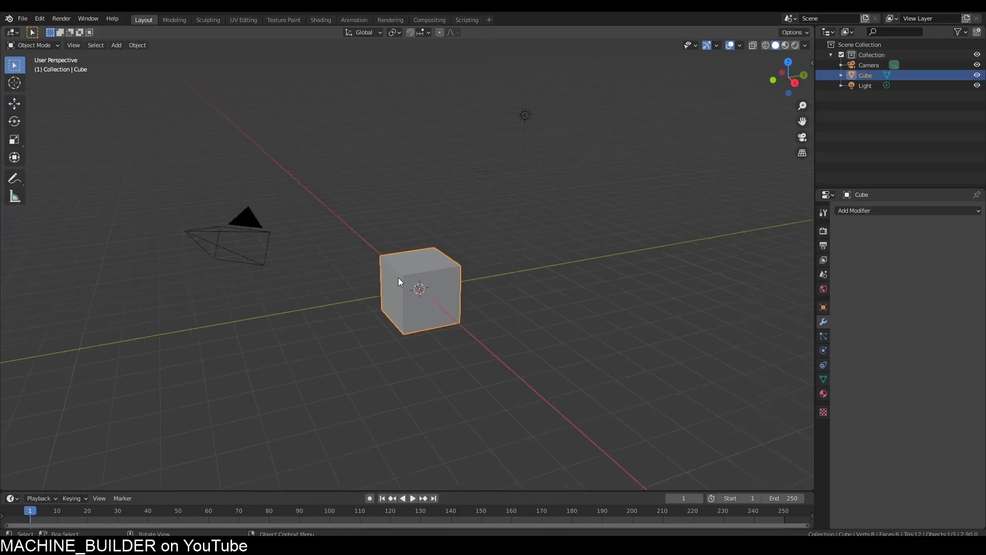
key(Delete)
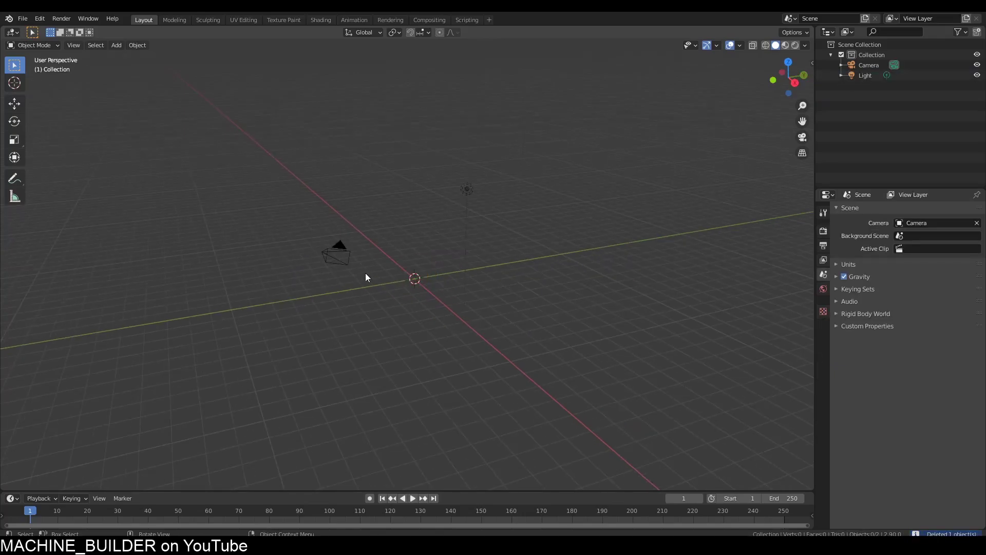
- Import the Wavefront model mob.obj from the renders2 folder
middle_drag(365, 274, 265, 190)
click(22, 19)
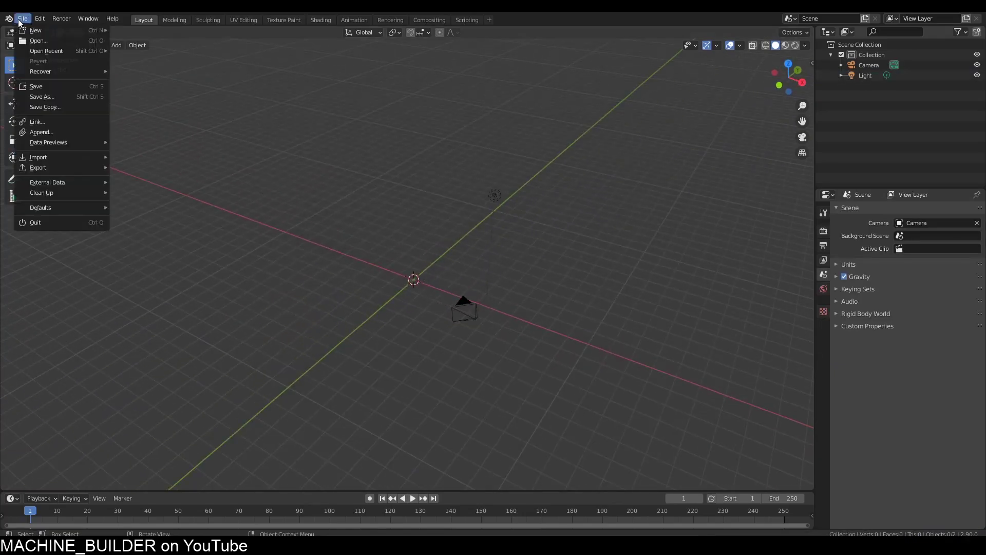
mouse_move(87, 158)
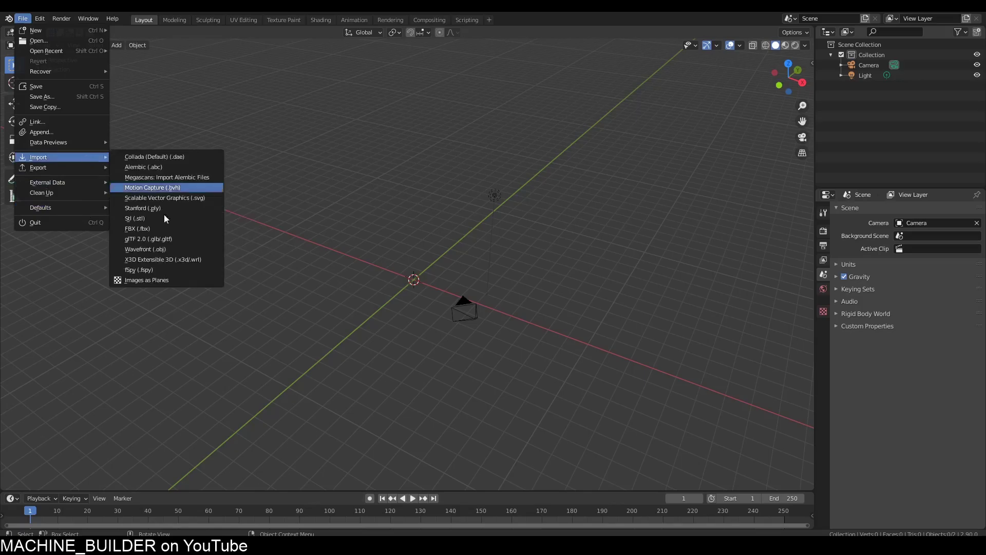
click(171, 250)
click(266, 330)
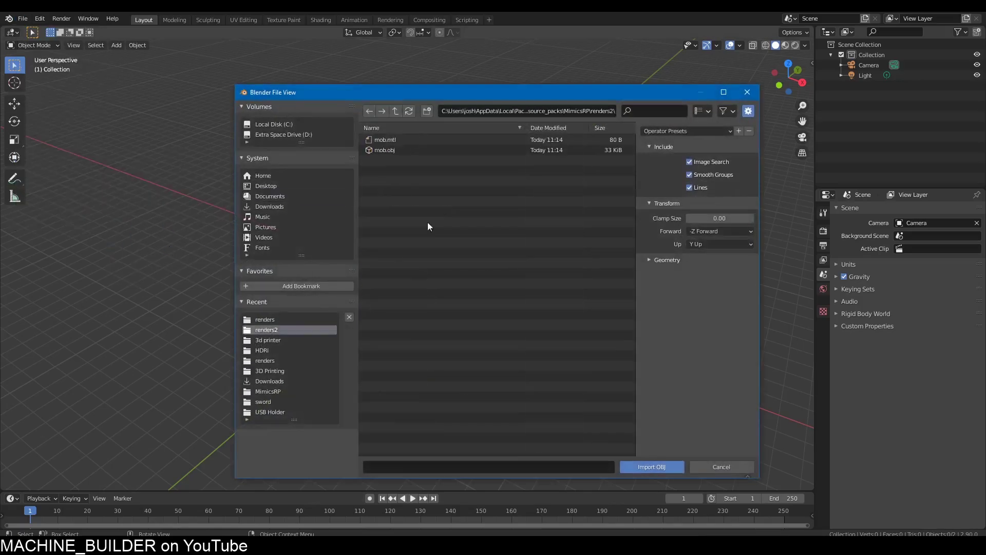
double_click(385, 150)
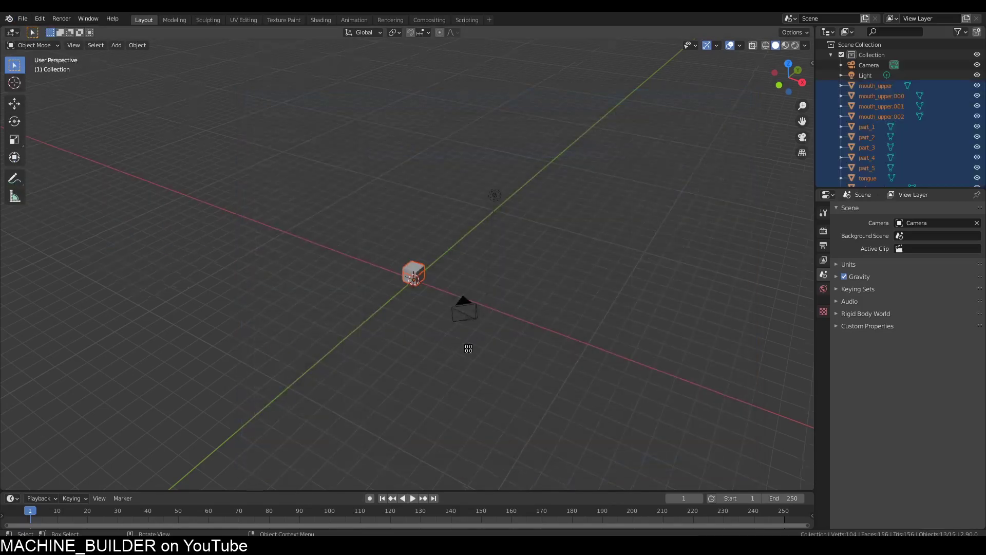
scroll(469, 348, up, 6)
middle_drag(493, 292, 366, 295)
scroll(447, 293, down, 3)
middle_drag(478, 324, 513, 352)
key(r)
key(z)
right_click(335, 300)
- Select only the mimic chest's lid block, mouth_upper
middle_drag(431, 313, 504, 318)
middle_drag(596, 368, 456, 340)
scroll(456, 341, up, 8)
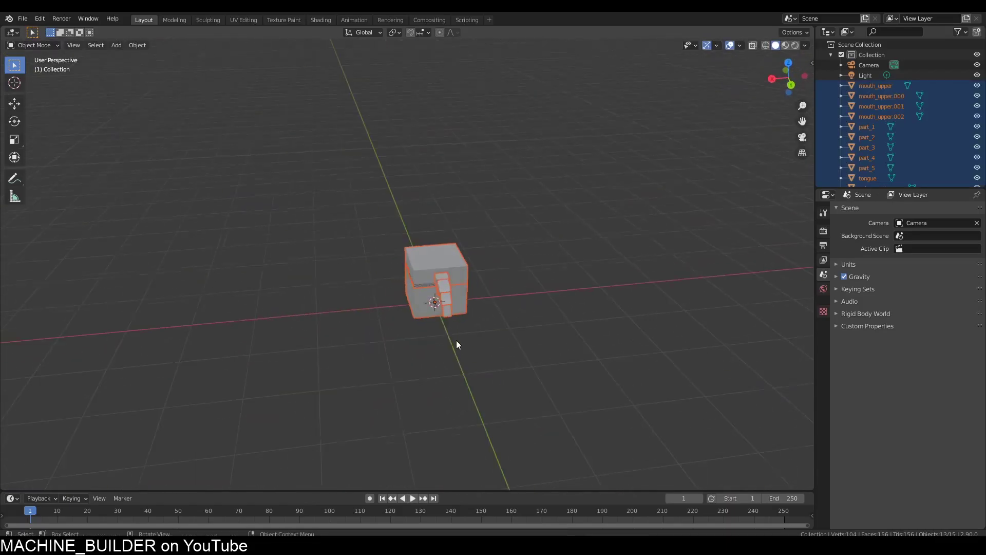
shift+middle_drag(501, 307, 529, 255)
scroll(452, 277, up, 2)
click(489, 270)
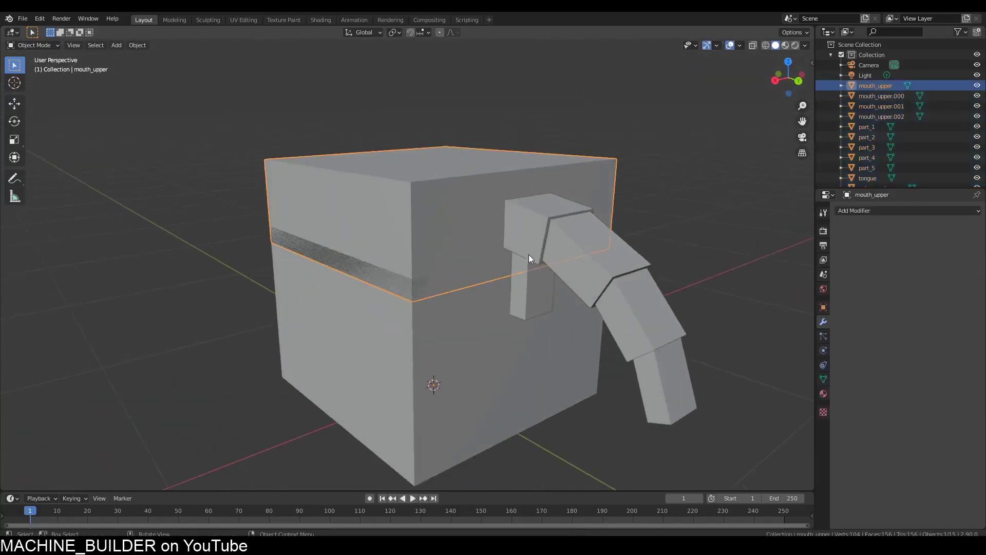
- Try to rotate the chest lid open about its current origin while viewing the model from its side
scroll(385, 238, up, 2)
scroll(373, 247, down, 2)
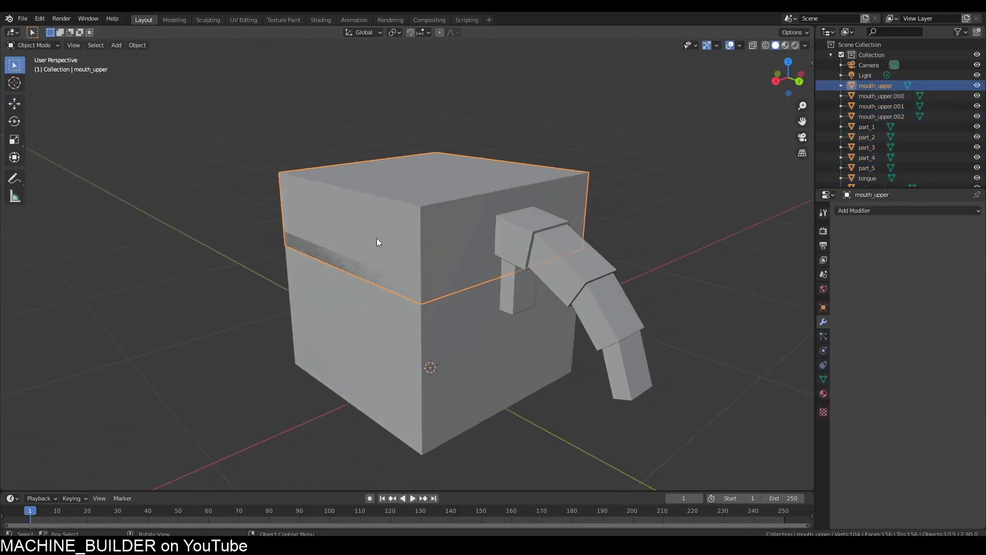
middle_drag(378, 242, 415, 211)
scroll(457, 247, down, 2)
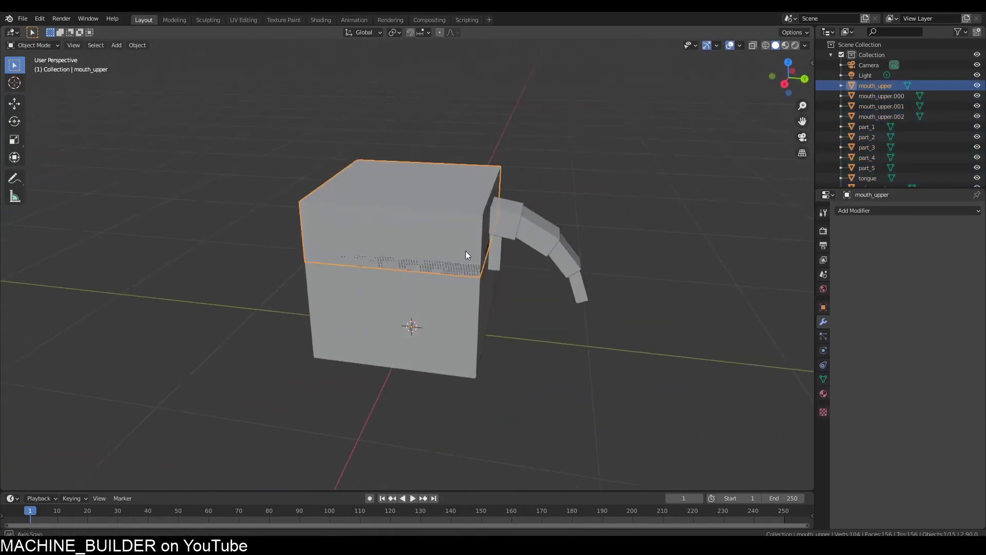
middle_drag(466, 251, 443, 241)
scroll(483, 275, down, 2)
middle_drag(523, 307, 384, 259)
middle_drag(574, 381, 608, 390)
key(r)
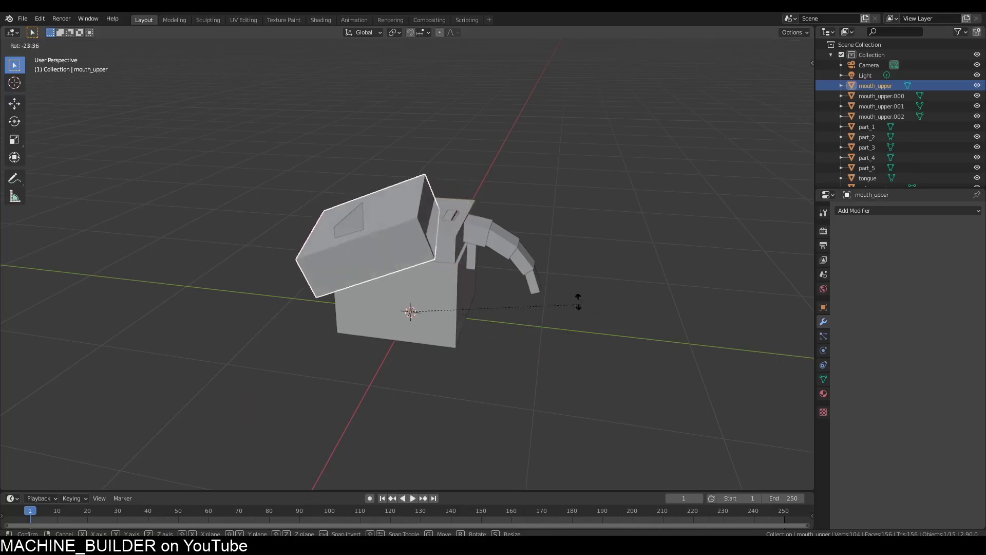
key(Escape)
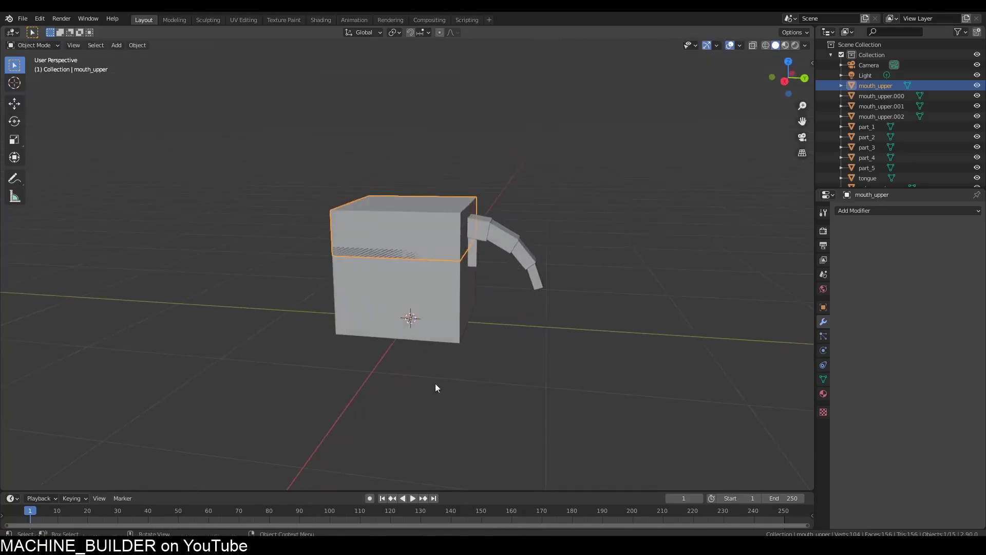
- Try rotating the chest lid about the global X axis around its current origin, and undo the rotation
key(r)
key(x)
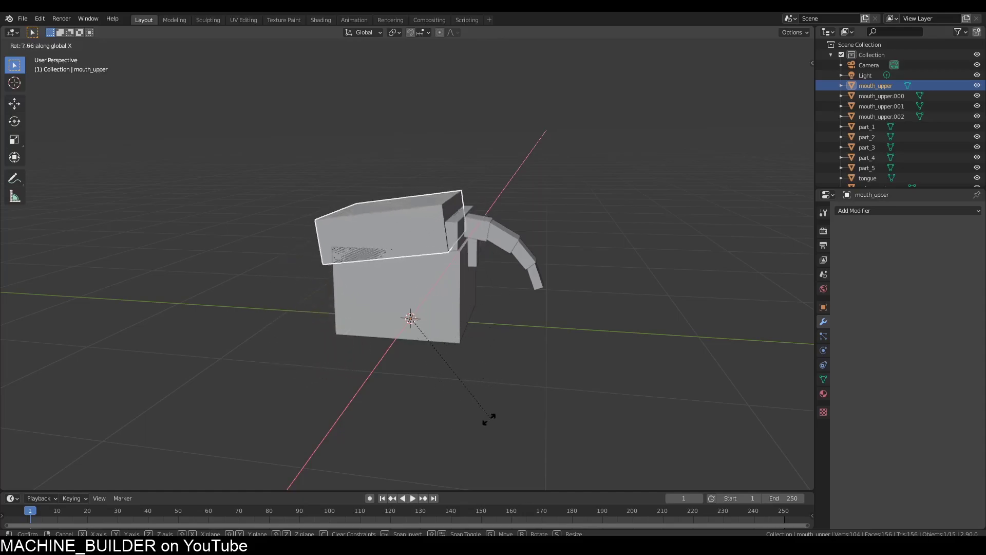
click(504, 391)
mouse_move(510, 353)
middle_down()
mouse_move(483, 364)
mouse_move(523, 342)
middle_up()
key(ctrl+z)
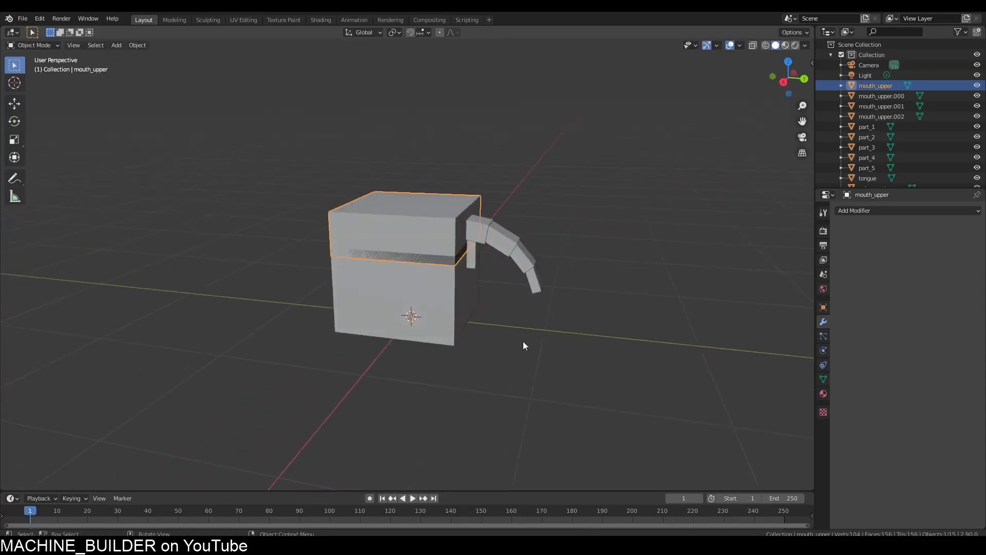
- Try opening the lid by rotating it about X and moving it with Z locked, and undo both changes
key(r)
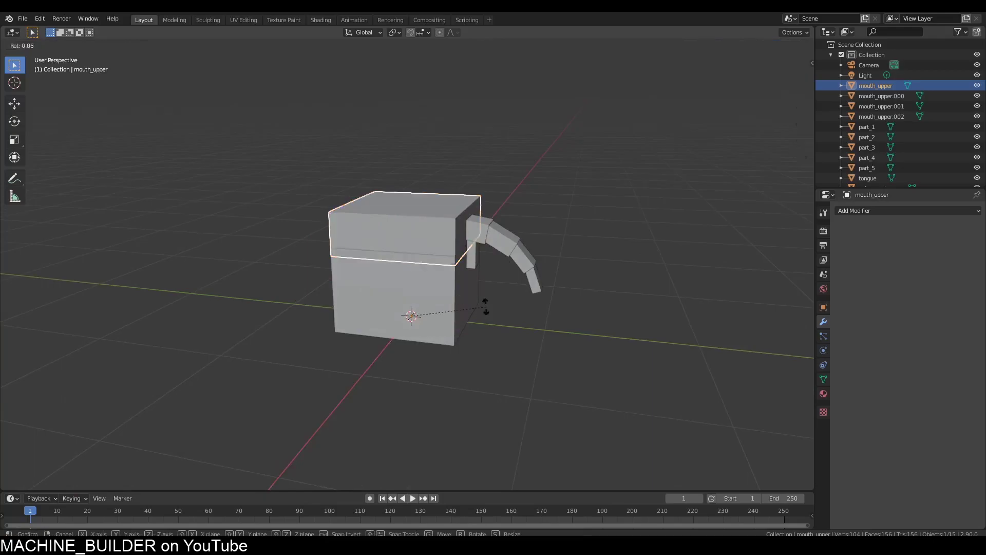
key(x)
click(471, 246)
key(g)
key(shift+z)
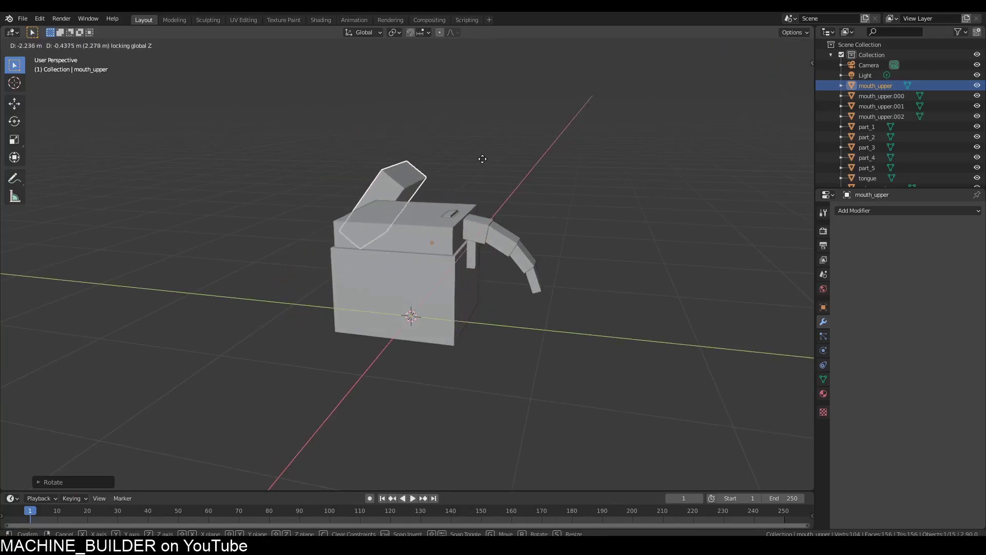
click(497, 187)
middle_drag(498, 187, 447, 177)
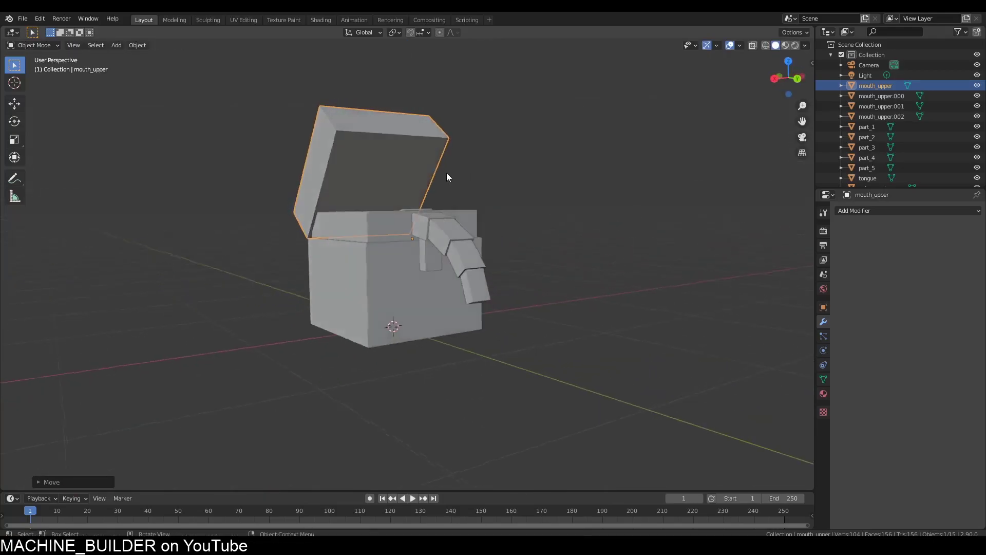
key(ctrl+z)
middle_drag(379, 207, 449, 233)
key(ctrl+z)
middle_drag(381, 420, 417, 384)
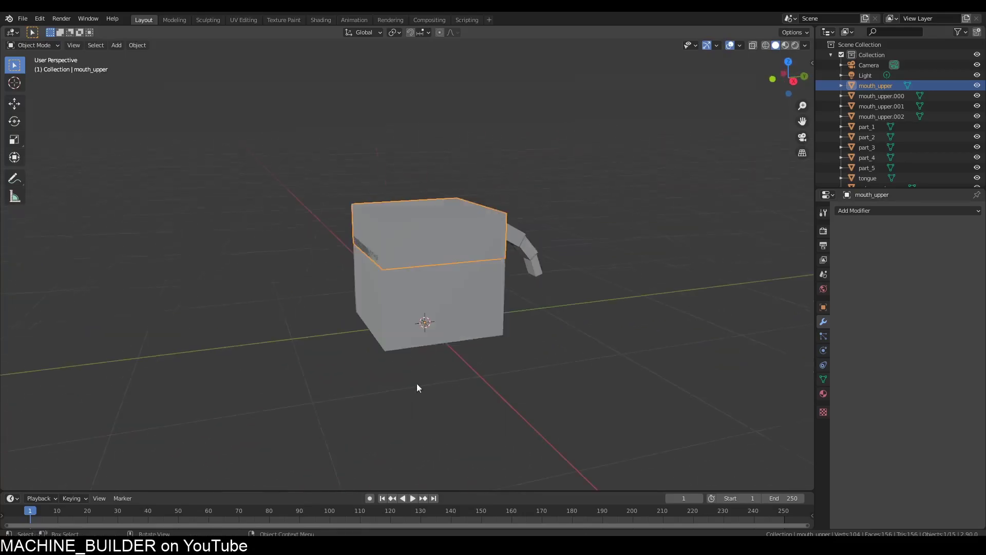
- Snap the 3D cursor to the lower rear edge of the lid's mesh and return to Object Mode
click(398, 225)
scroll(390, 210, up, 4)
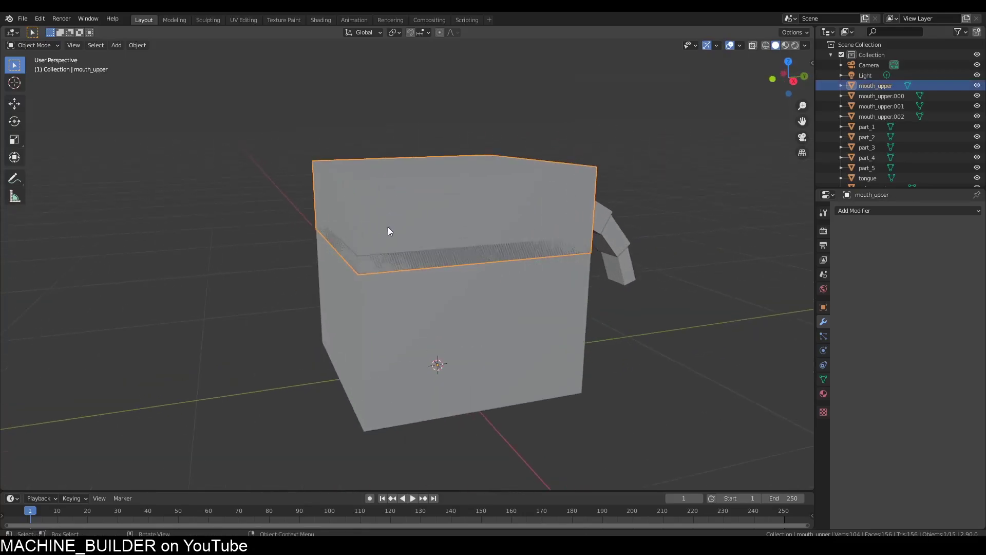
mouse_move(387, 227)
middle_down()
mouse_move(426, 233)
mouse_move(390, 231)
middle_up()
key(Tab)
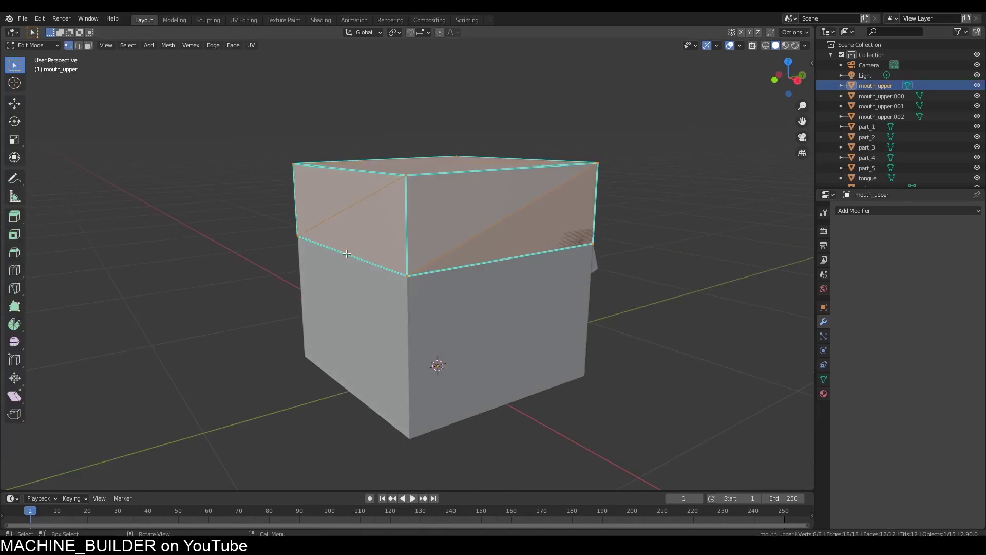
key(2)
click(335, 214)
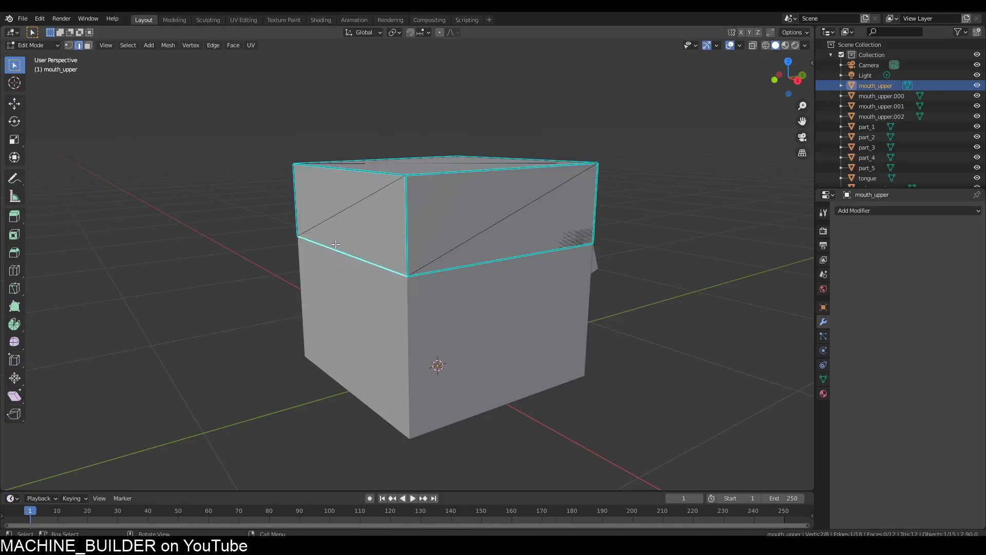
key(shift+s)
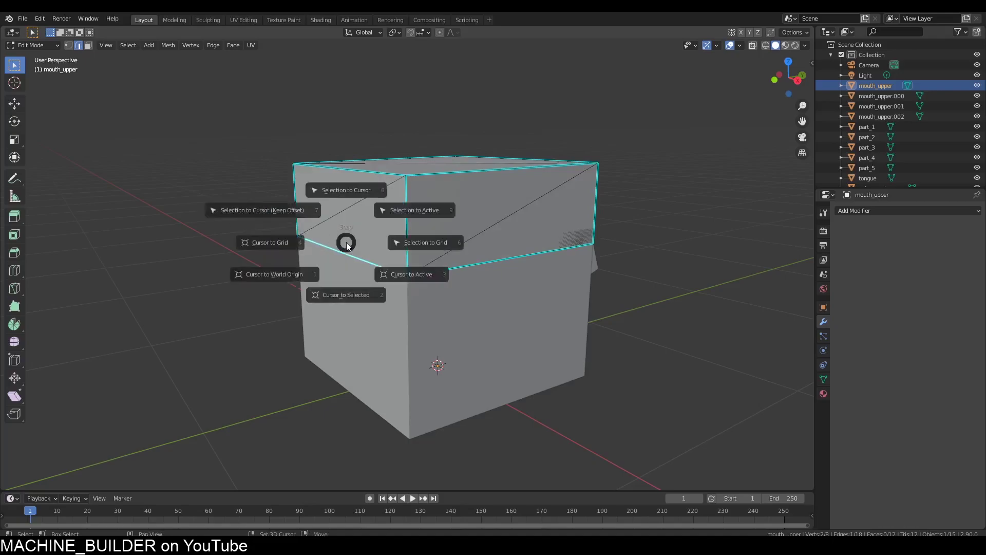
click(337, 297)
mouse_move(344, 282)
middle_down()
mouse_move(375, 273)
mouse_move(352, 267)
middle_up()
key(Tab)
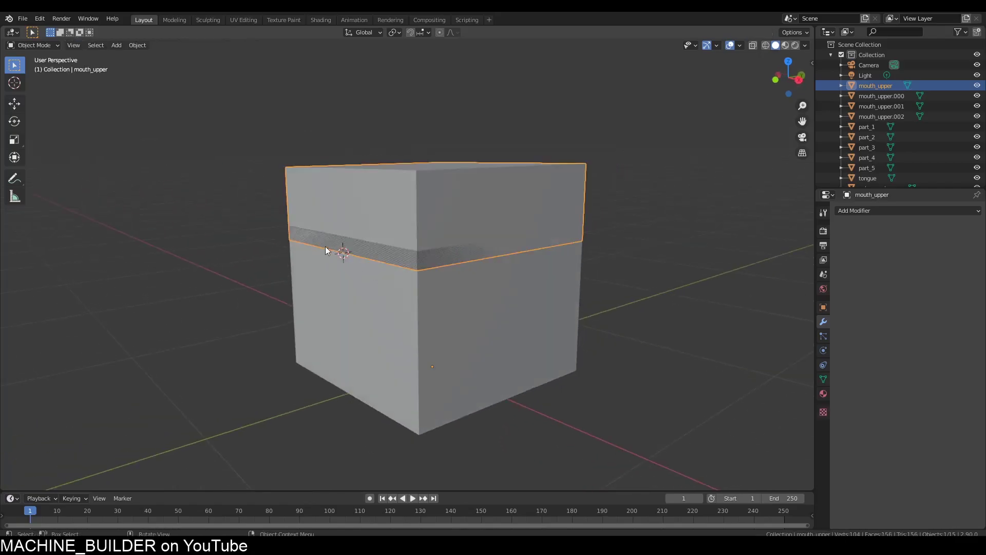
- Set the lid's origin to the 3D cursor at the middle of its rear hinge edge
scroll(345, 246, up, 5)
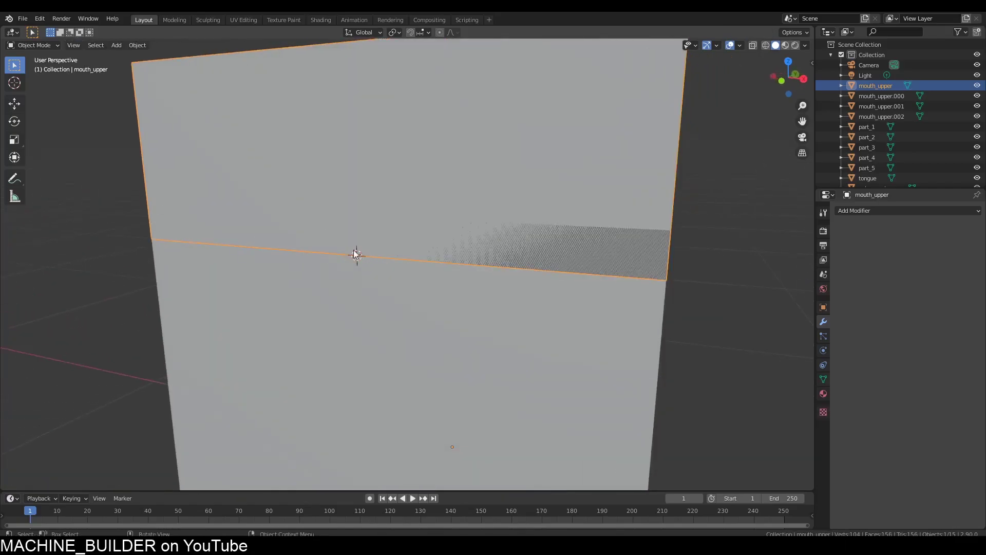
scroll(366, 261, down, 6)
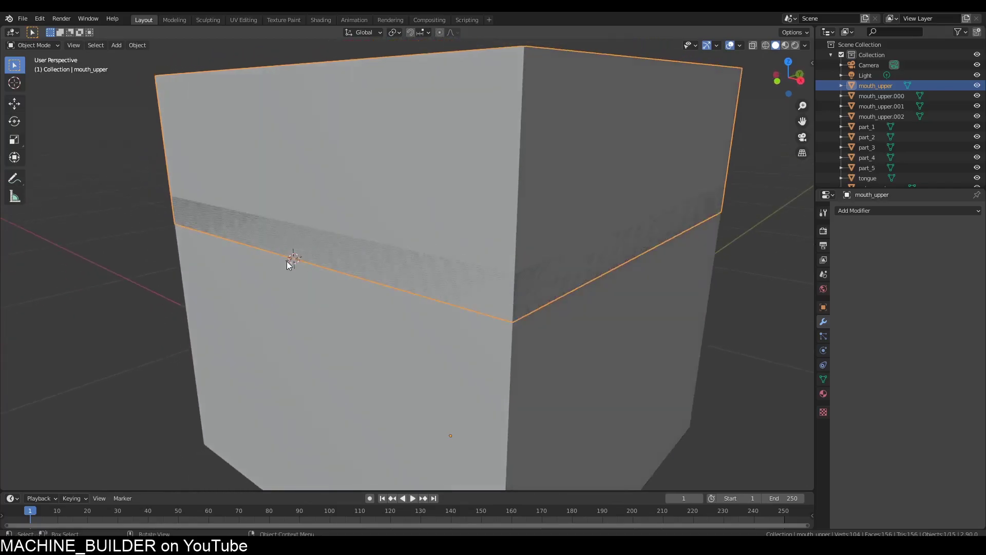
mouse_move(352, 255)
middle_down()
mouse_move(328, 268)
mouse_move(363, 247)
mouse_move(348, 261)
middle_up()
right_click(280, 237)
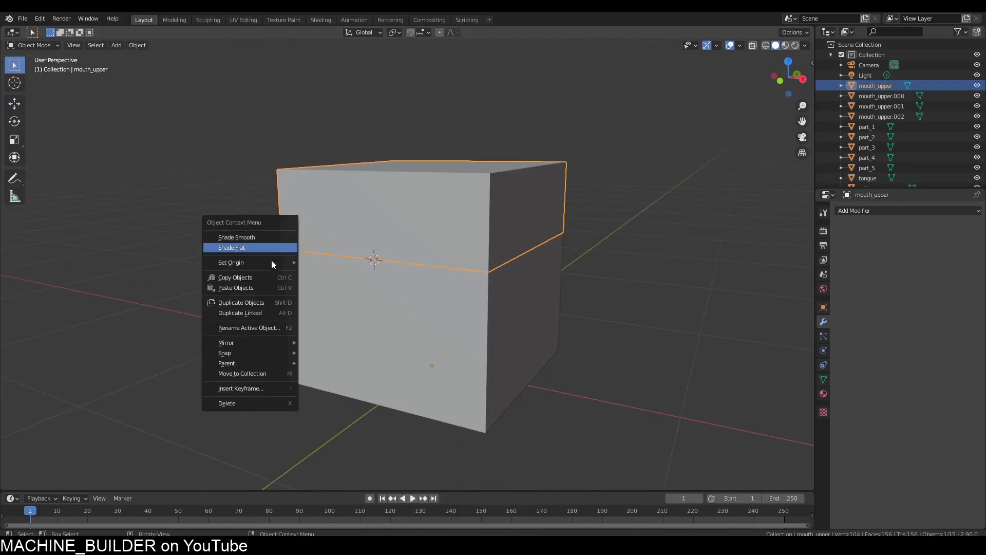
mouse_move(268, 263)
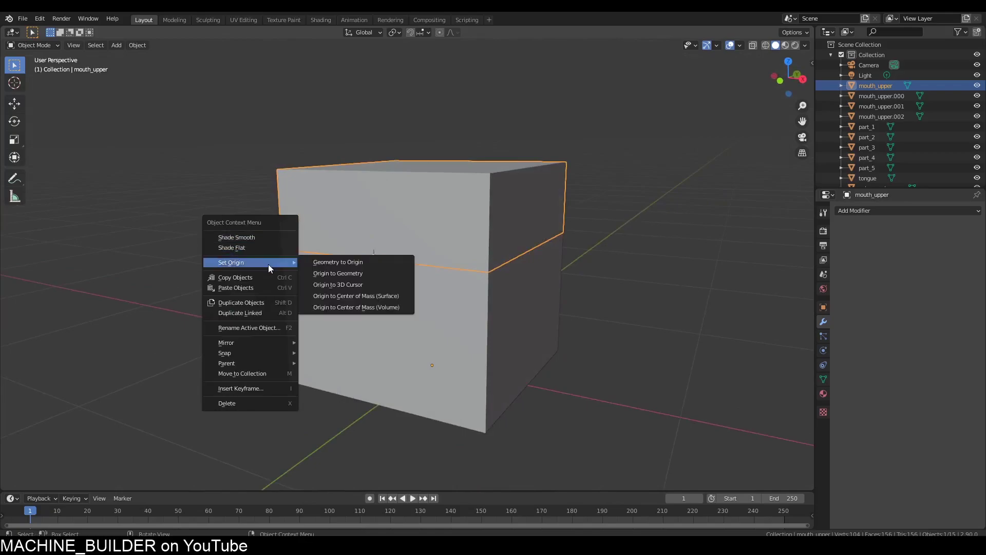
click(346, 286)
- Try rotating the lid open by about 45° about the global X axis around its new origin, and undo it
middle_drag(428, 281, 438, 268)
key(r)
key(x)
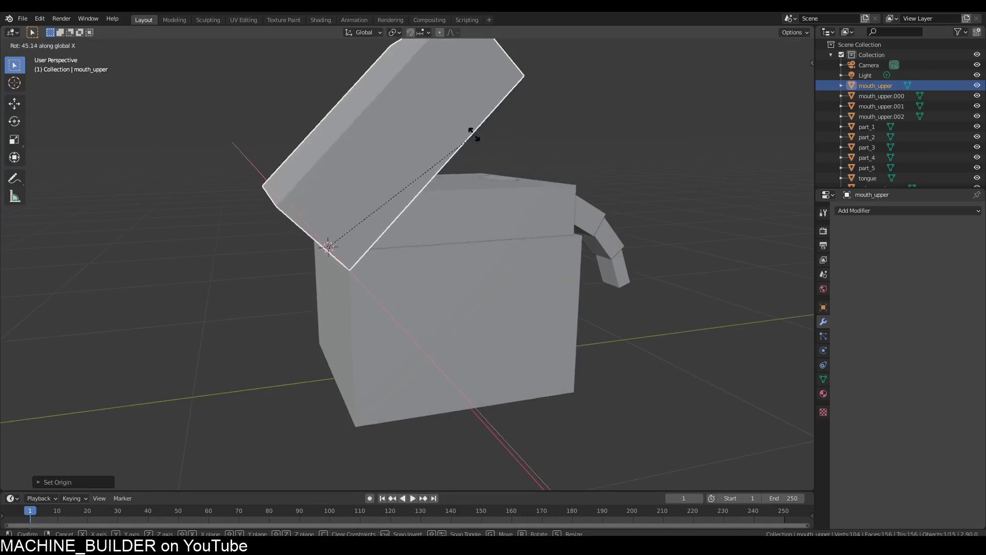
click(470, 125)
middle_drag(469, 125, 492, 196)
key(ctrl+z)
- Test the hinge again by swinging the lid up about the global X axis, and undo the rotation
scroll(334, 248, down, 2)
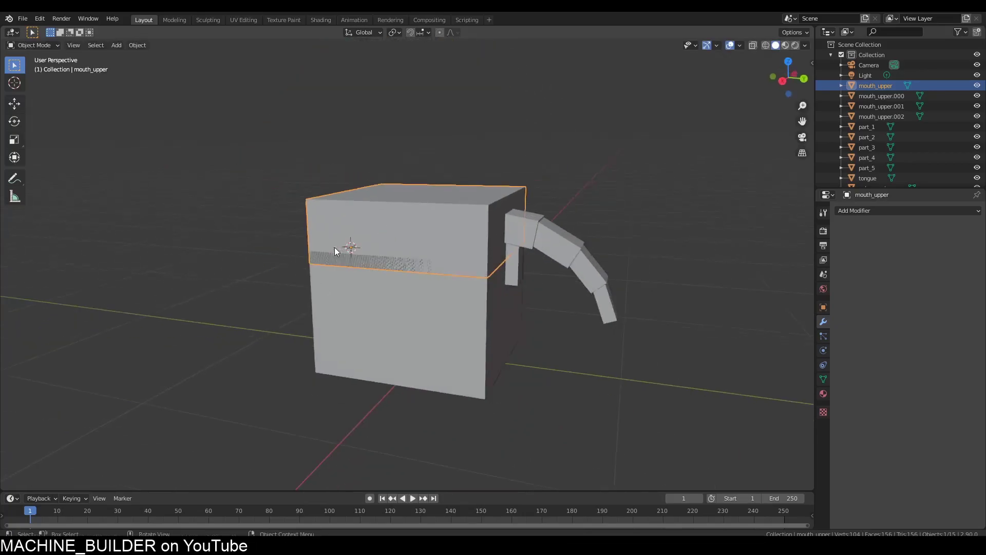
middle_drag(334, 248, 360, 252)
middle_drag(581, 263, 620, 255)
key(r)
key(x)
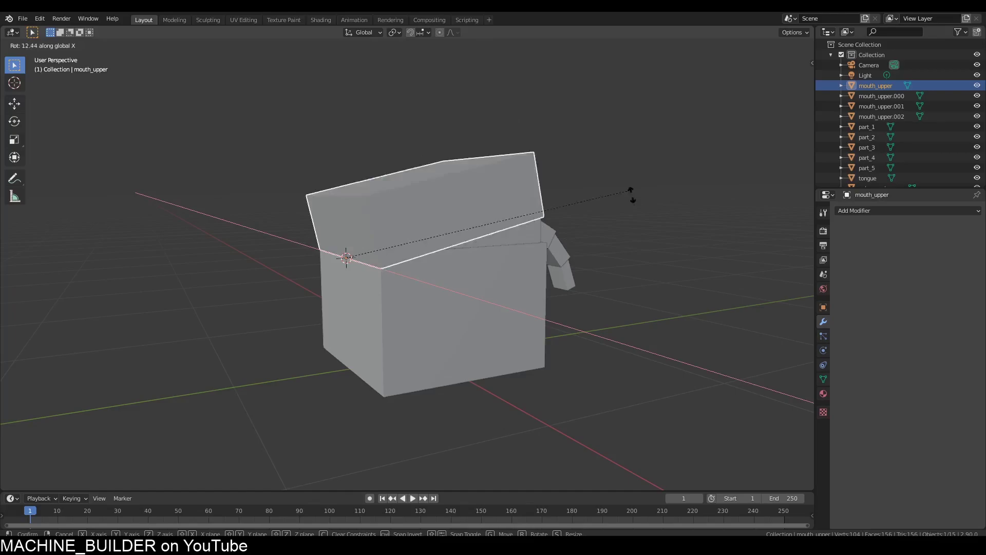
click(636, 162)
middle_drag(637, 162, 473, 230)
key(ctrl+z)
- Swing the lid open, examine the textured mimic in Material Preview shading, and undo the lid rotation
middle_drag(604, 292, 597, 294)
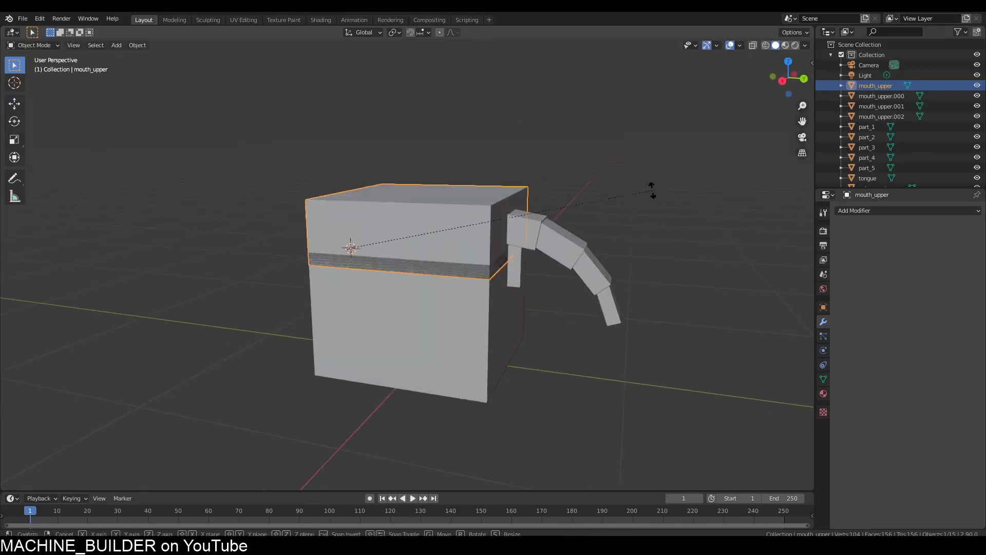
click(433, 409)
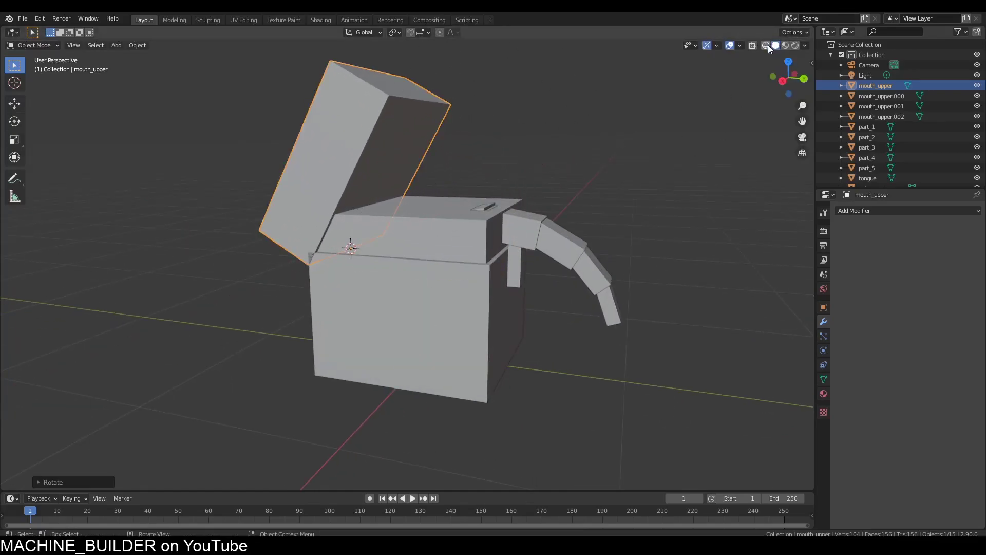
mouse_move(593, 117)
middle_down()
mouse_move(630, 170)
mouse_move(587, 227)
middle_up()
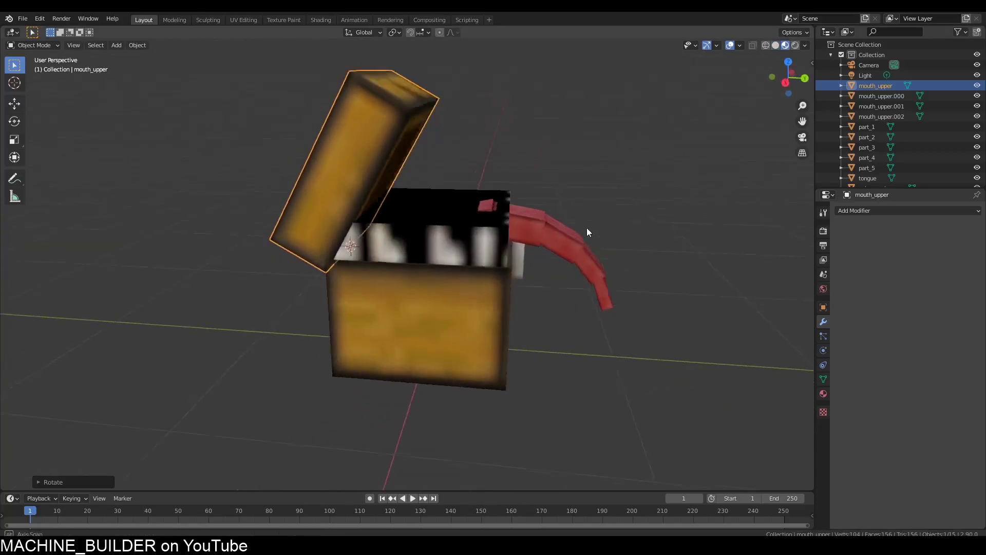
scroll(443, 235, up, 2)
middle_drag(443, 235, 449, 290)
middle_drag(402, 252, 499, 218)
scroll(344, 219, down, 2)
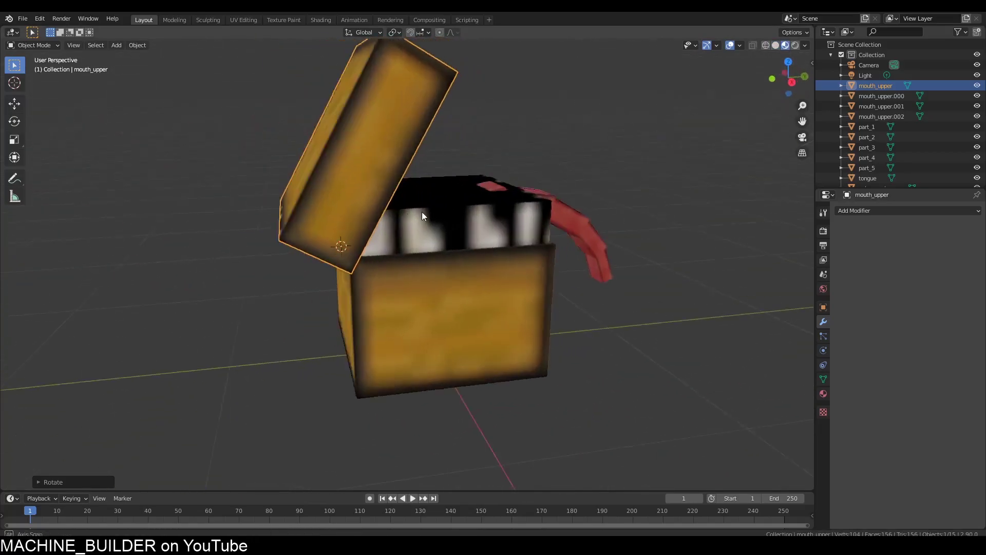
middle_drag(418, 211, 303, 160)
key(ctrl+z)
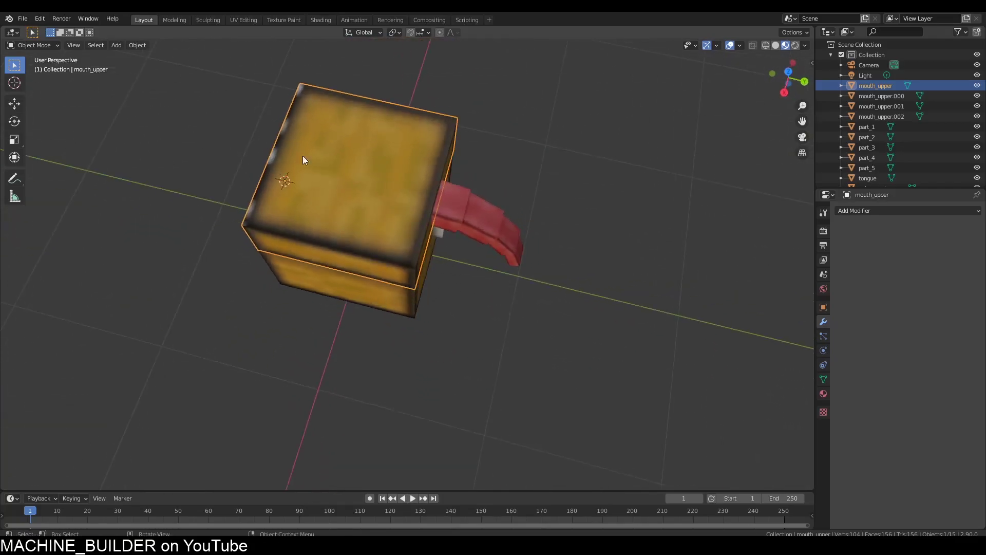
- Set the interpolation of the material's Base Color texture machinebuilder_mimic.png to Closest
ctrl+middle_drag(308, 205, 390, 221)
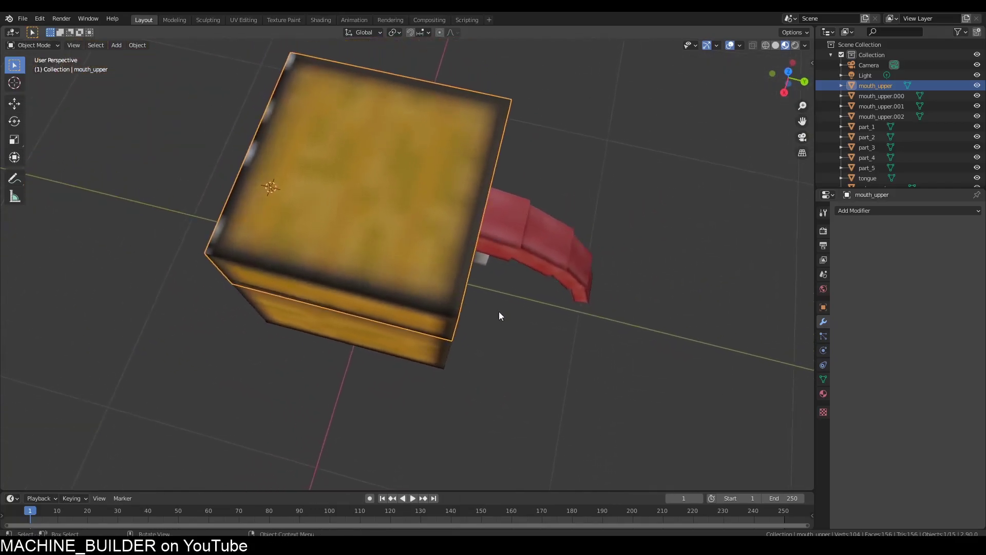
ctrl+middle_drag(498, 312, 840, 347)
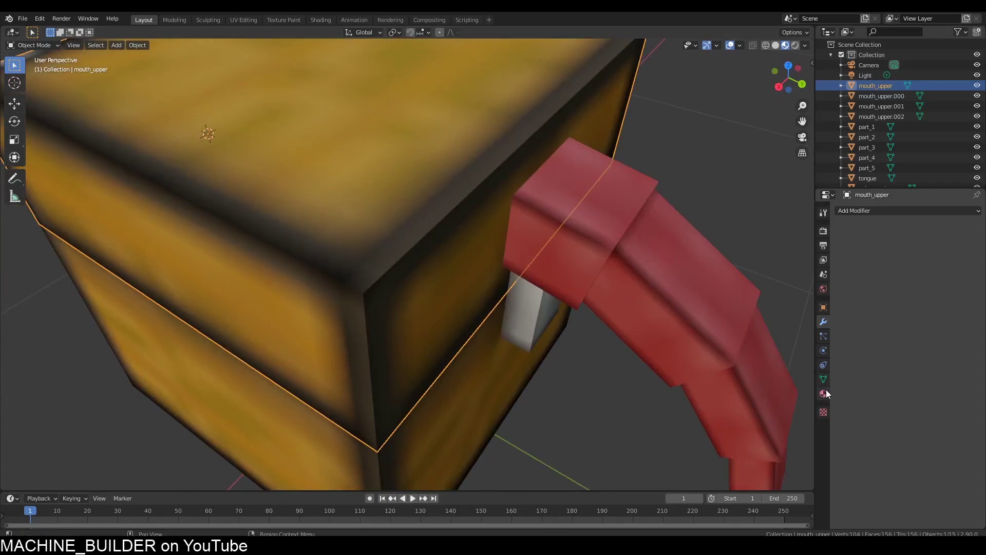
click(825, 393)
click(840, 331)
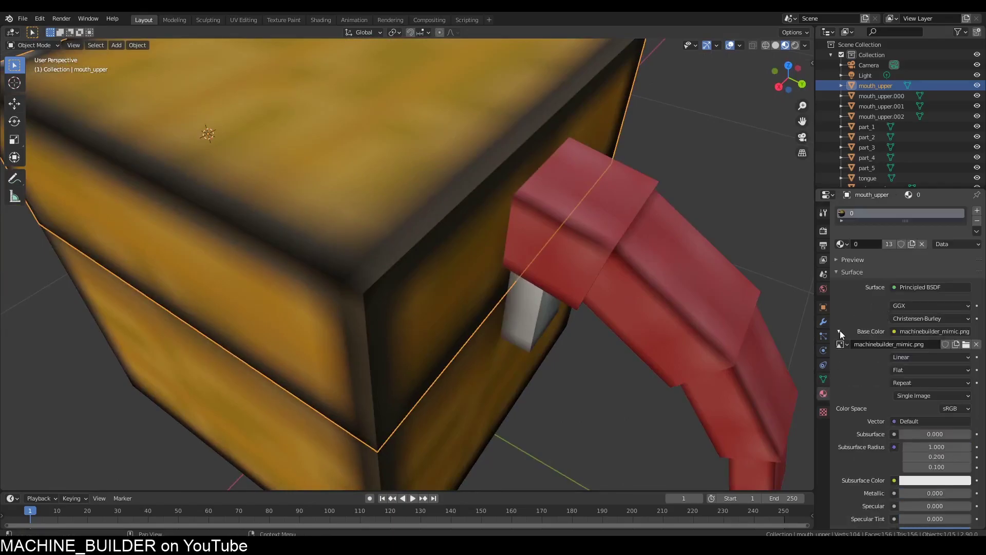
click(899, 358)
click(905, 384)
scroll(547, 268, down, 3)
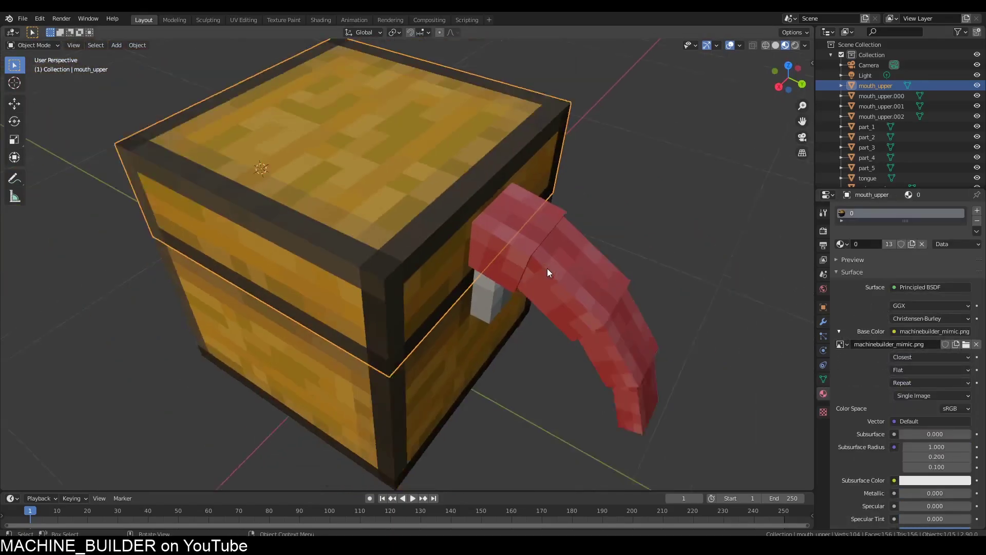
- Rotate the chest lid open about the global X axis around its rear hinge
middle_drag(547, 268, 615, 243)
click(438, 321)
click(501, 190)
key(r)
key(x)
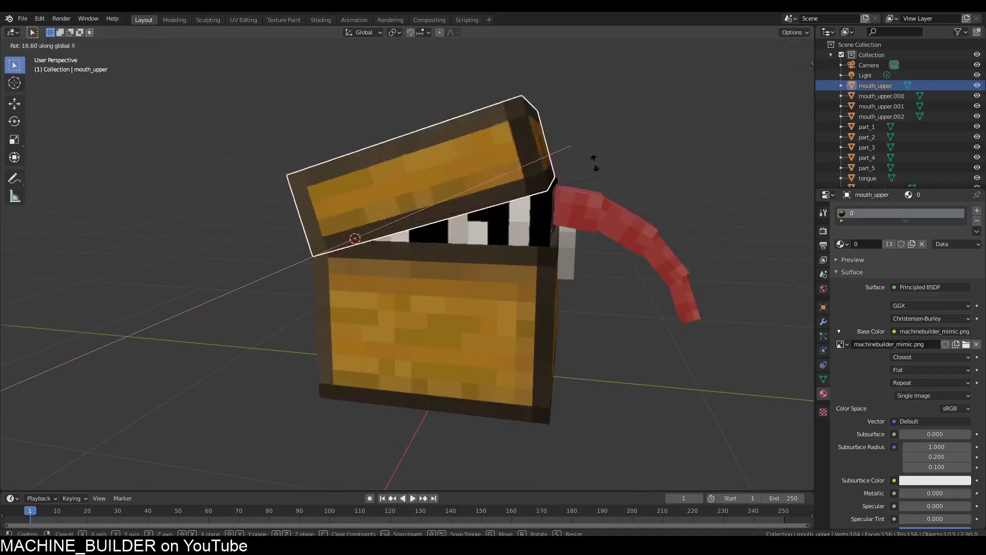
click(434, 242)
- Move the teeth blocks unknown_bone.000 and unknown_bone.001 out of the open chest
click(464, 229)
key(g)
click(530, 372)
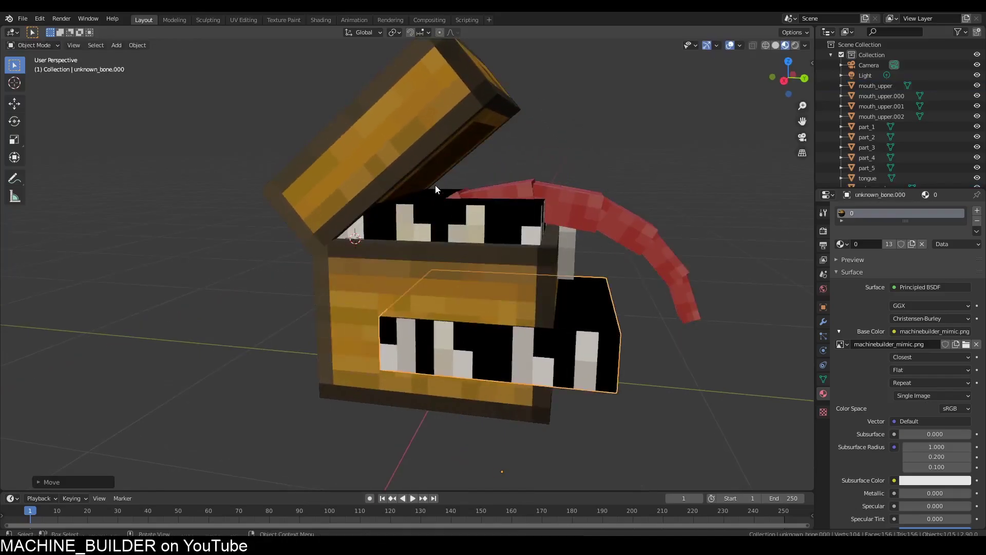
click(435, 208)
key(g)
click(628, 137)
- Move the next inner teeth block out of the chest, and try moving mouth_upper.002 as well
click(436, 246)
key(alt+z)
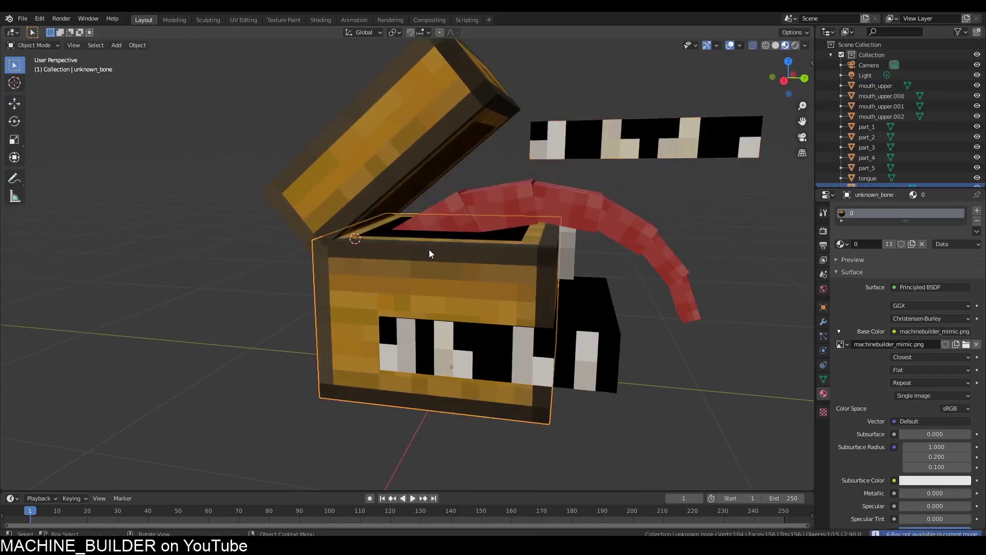
click(429, 250)
key(g)
click(600, 173)
click(430, 274)
click(432, 261)
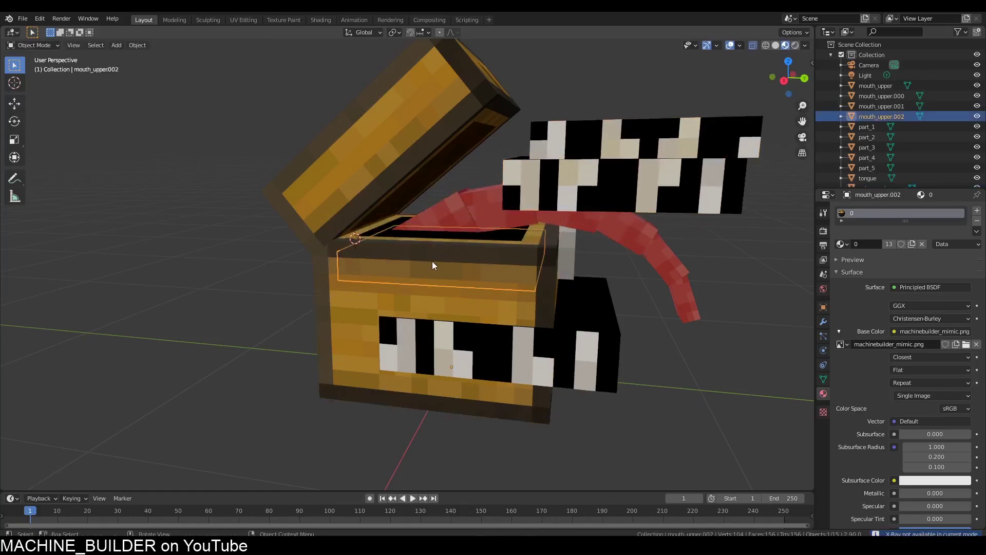
key(g)
click(462, 197)
- Undo all the moves of the chest's inner teeth blocks
key(ctrl+z)
key(ctrl+z)
key(ctrl+z)
key(ctrl+z)
key(ctrl+z)
key(ctrl+z)
key(ctrl+z)
key(ctrl+z)
key(ctrl+z)
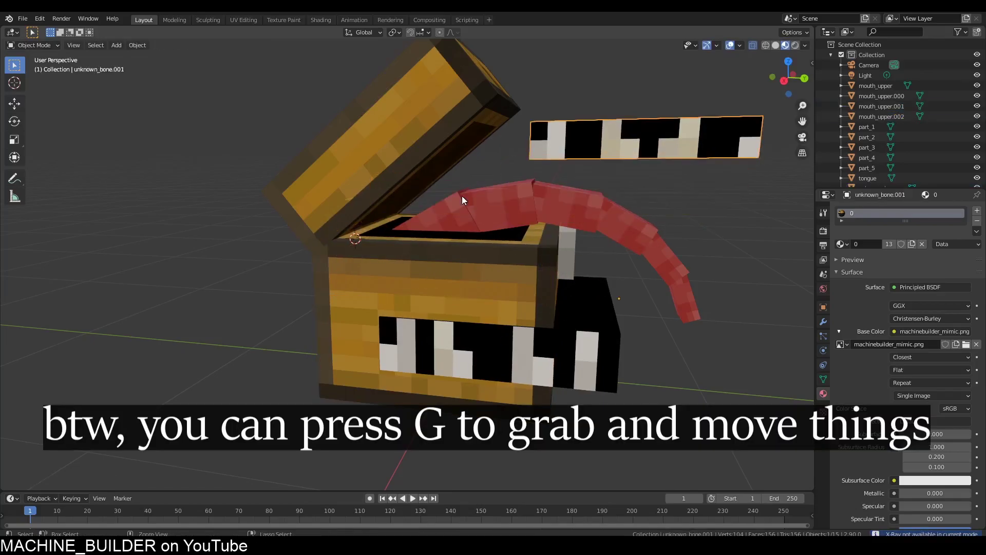
key(ctrl+z)
- Delete the inner teeth blocks unknown_bone.000 and unknown_bone.001
click(437, 215)
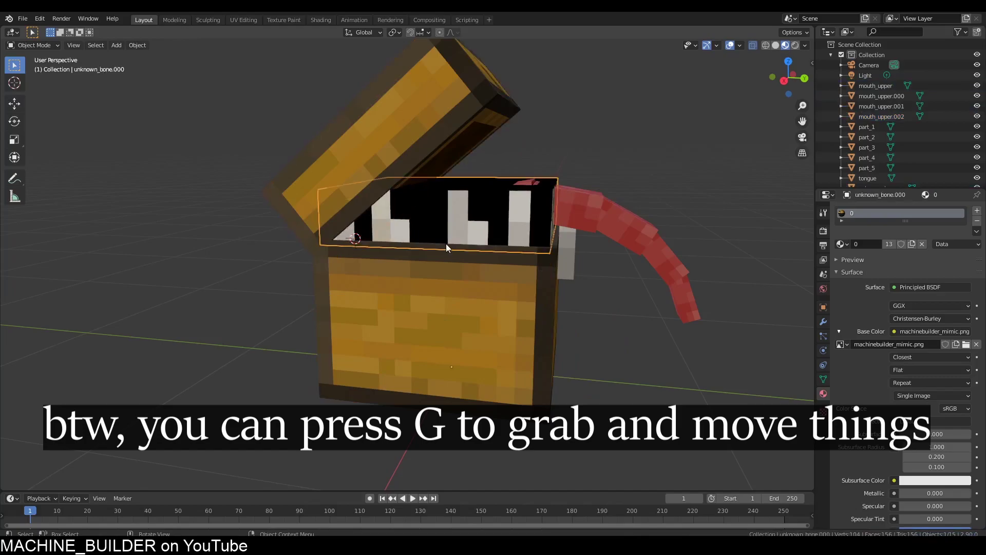
key(Delete)
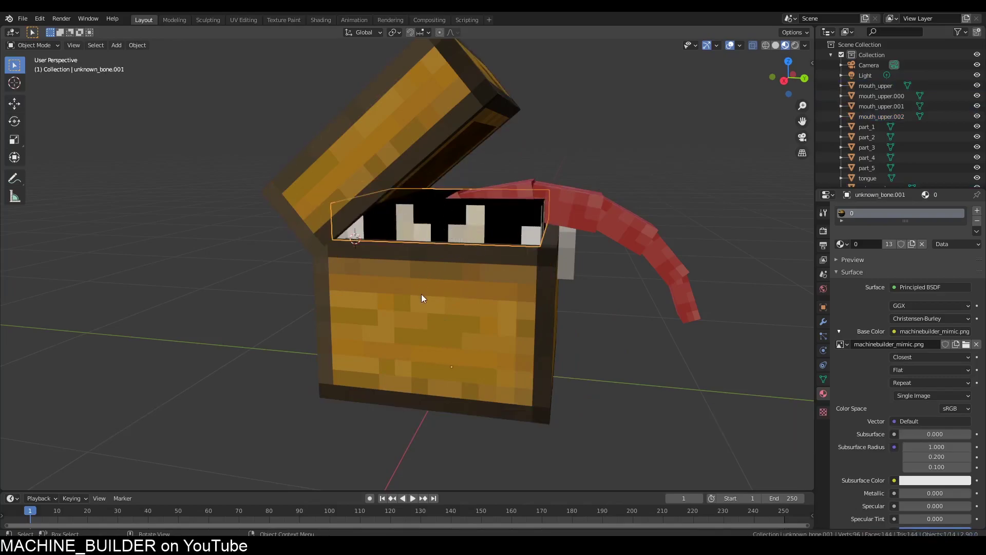
key(Delete)
- Remove the lower chest body from view and hide the tongue's innermost segment
click(530, 322)
key(Delete)
click(503, 208)
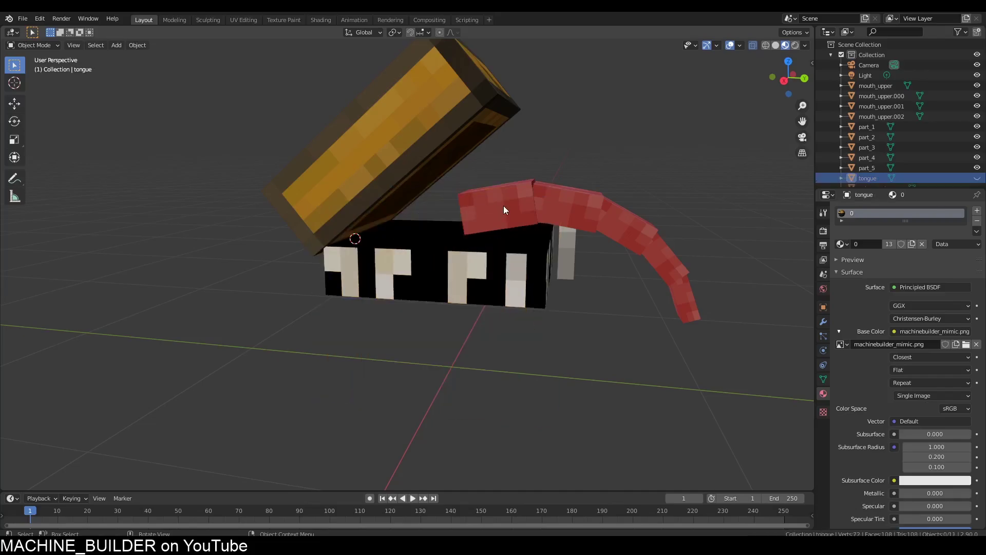
- Hide the remaining tongue segments part_1 to part_5 so only the lid and the small mouth blocks stay in view
click(504, 207)
key(h)
click(568, 208)
key(h)
click(616, 230)
key(h)
click(667, 263)
key(h)
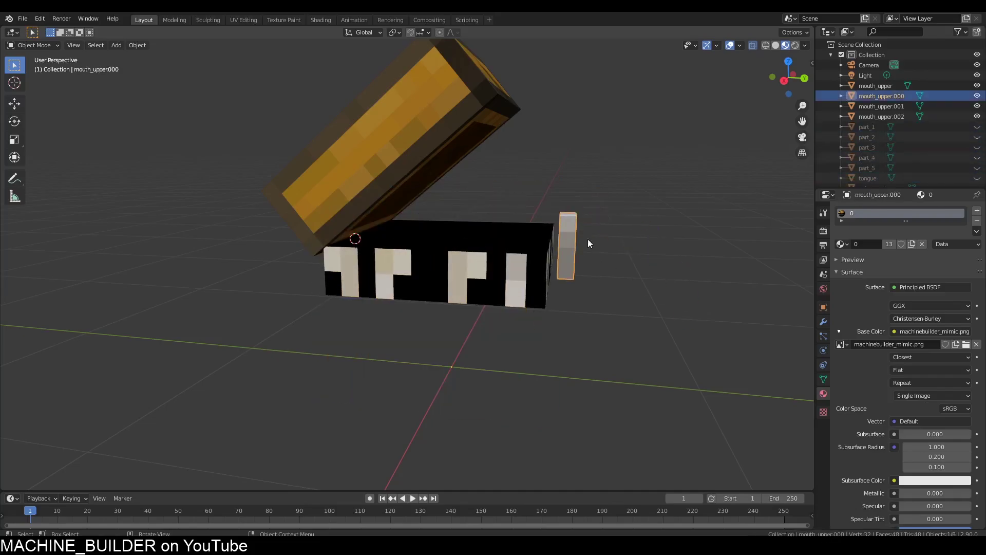
- Switch the viewport to solid shading and turn on X-ray to see inside the mouth blocks
mouse_move(588, 239)
middle_down()
mouse_move(532, 240)
mouse_move(473, 223)
mouse_move(501, 217)
middle_up()
click(454, 244)
click(556, 241)
click(776, 45)
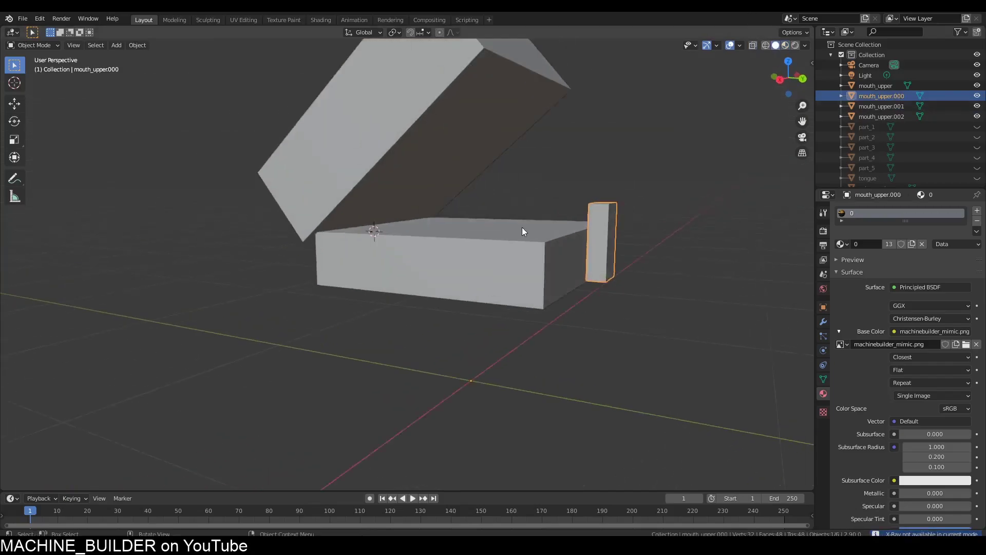
middle_drag(522, 227, 501, 237)
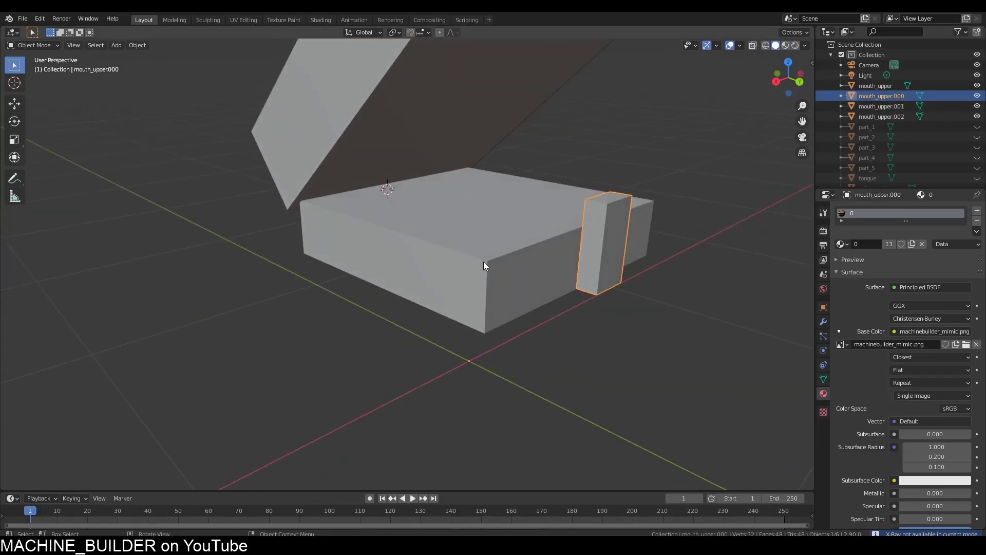
key(alt+z)
- Examine the nested blocks mouth_upper.001 and mouth_upper.002 with X-ray off and on
click(458, 272)
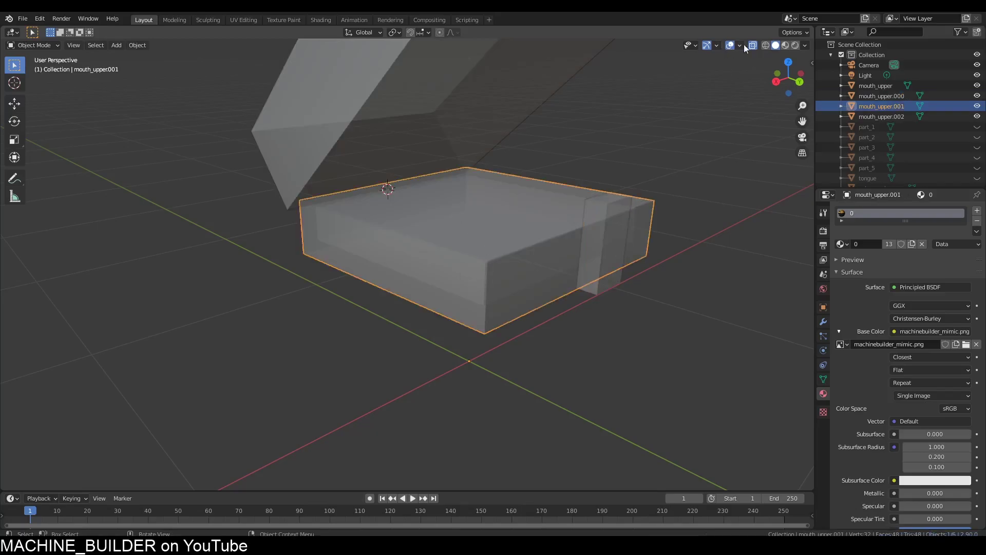
click(753, 45)
click(752, 44)
click(752, 45)
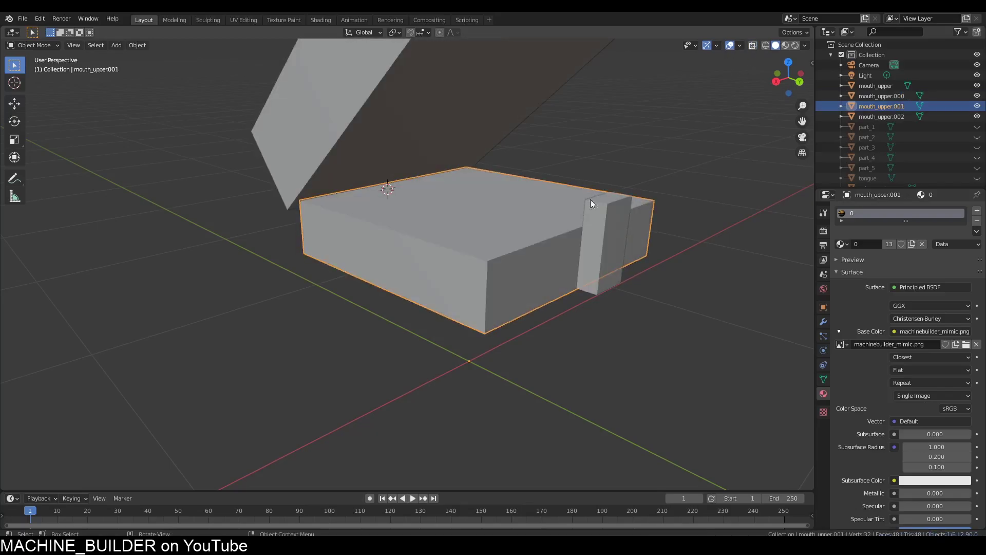
click(449, 252)
key(alt+z)
middle_drag(516, 237, 483, 270)
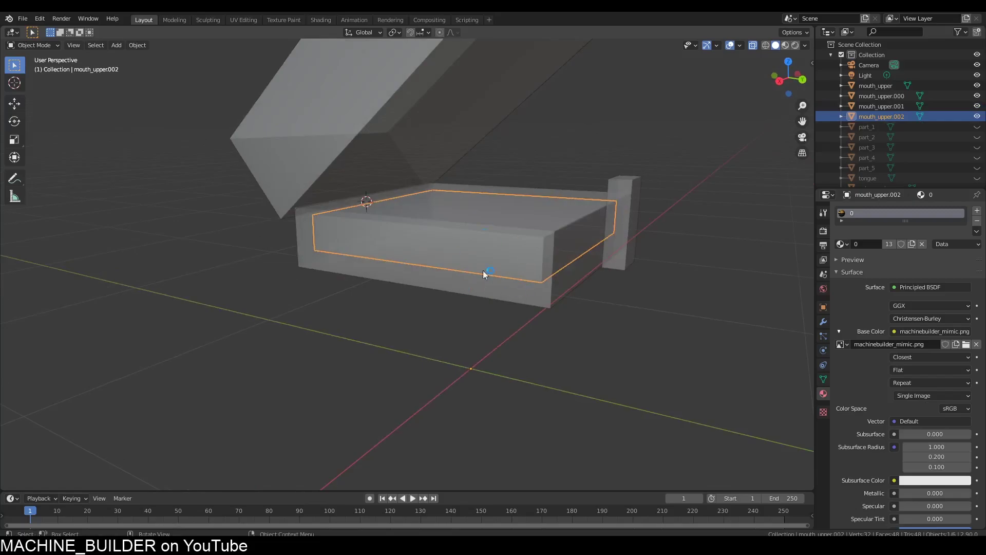
- Clear the rotation of the lid mouth_upper and rotate it 90° about the global X axis
click(394, 208)
middle_drag(395, 208, 469, 246)
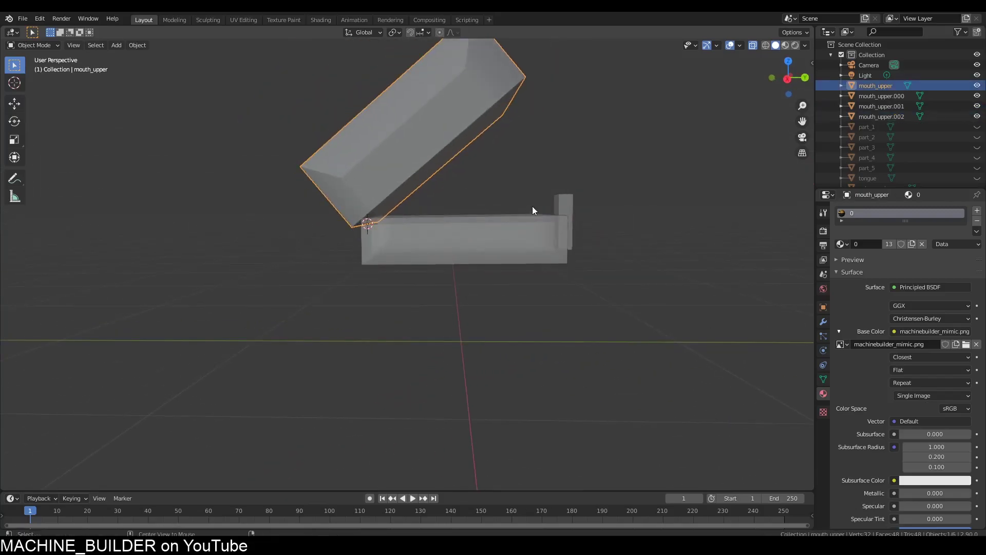
key(alt+r)
text(rx)
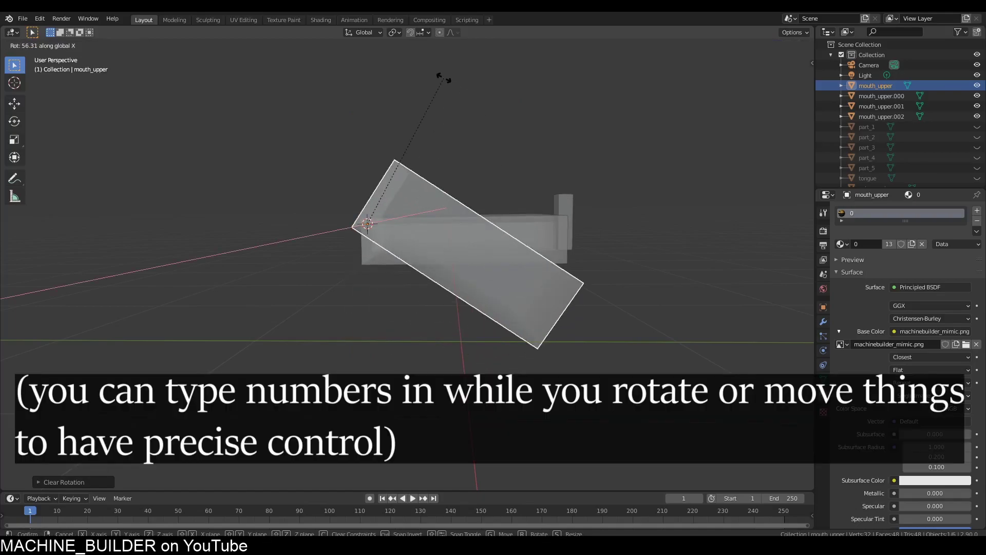
text(90)
key(Return)
middle_drag(461, 81, 447, 84)
click(447, 83)
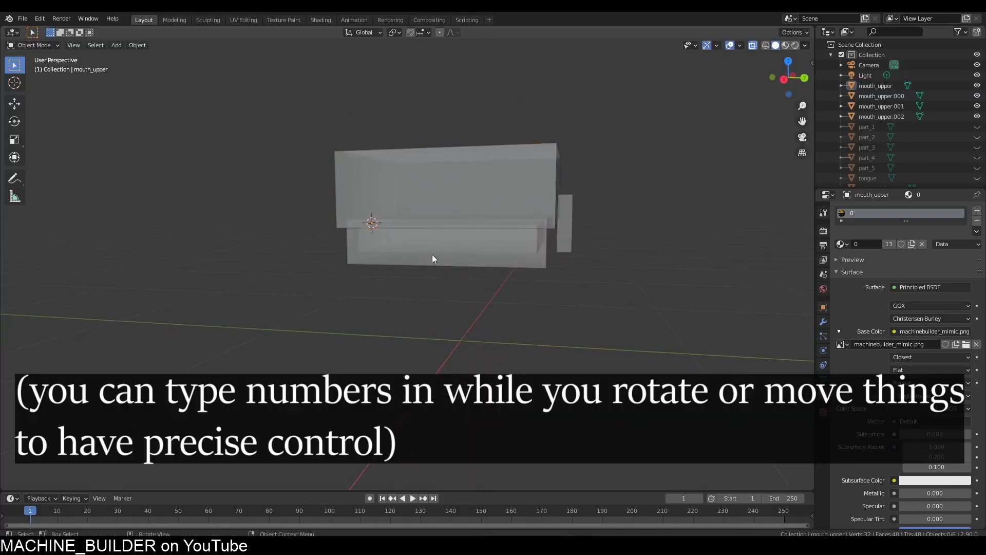
- Parent mouth_upper.002, mouth_upper.001 and mouth_upper.000 to the lid mouth_upper using Object (Keep Transform)
scroll(433, 255, up, 3)
click(433, 254)
shift+click(350, 231)
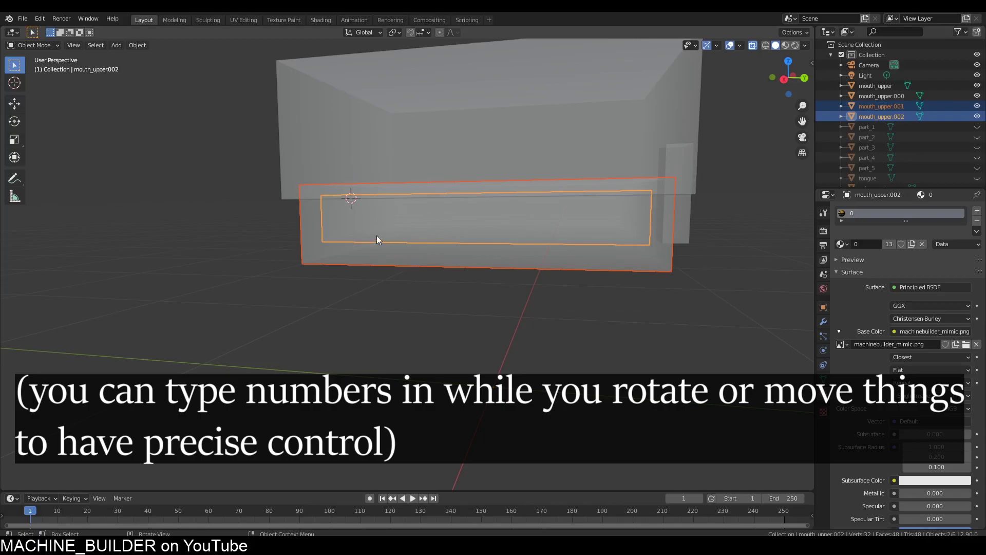
middle_drag(377, 235, 719, 248)
shift+click(686, 221)
key(alt+z)
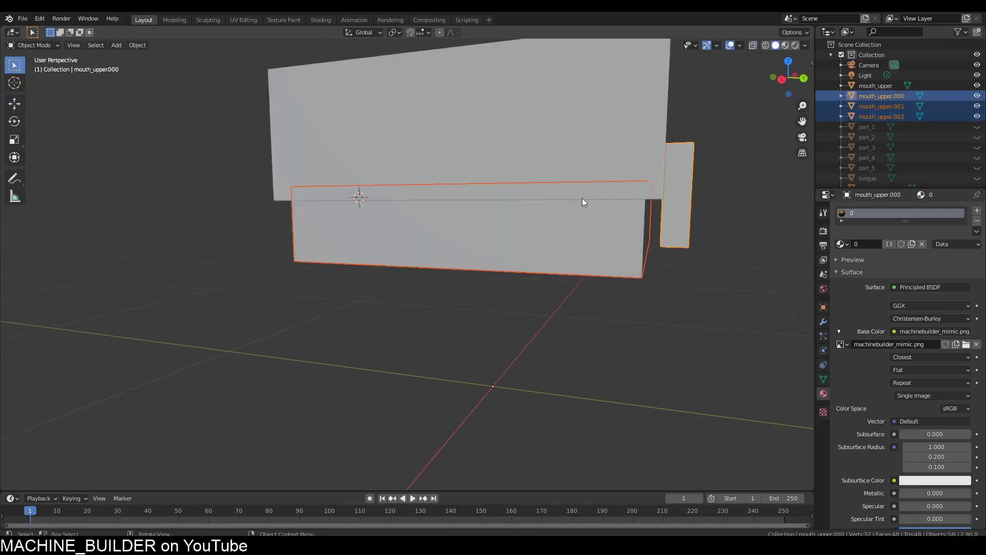
shift+click(465, 101)
middle_drag(413, 115, 492, 170)
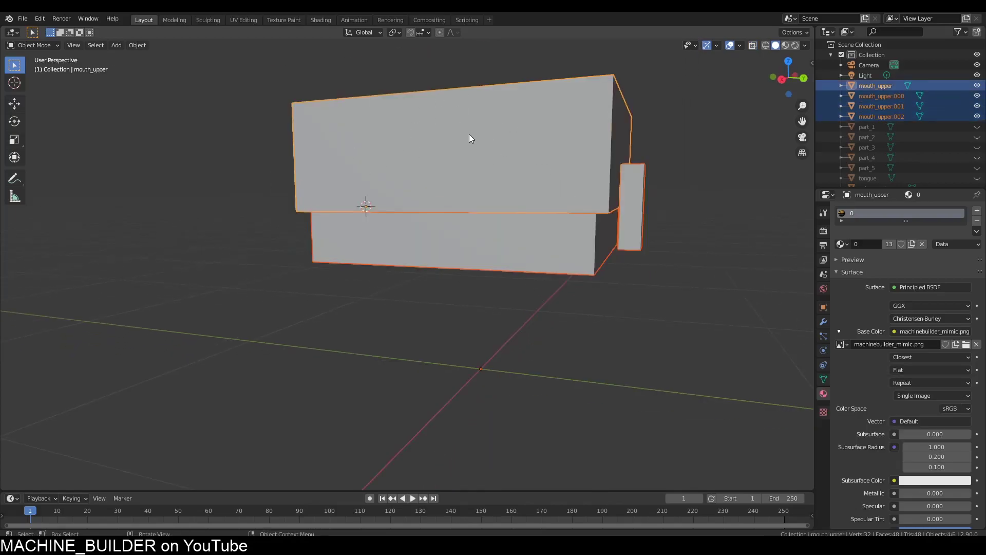
key(ctrl+p)
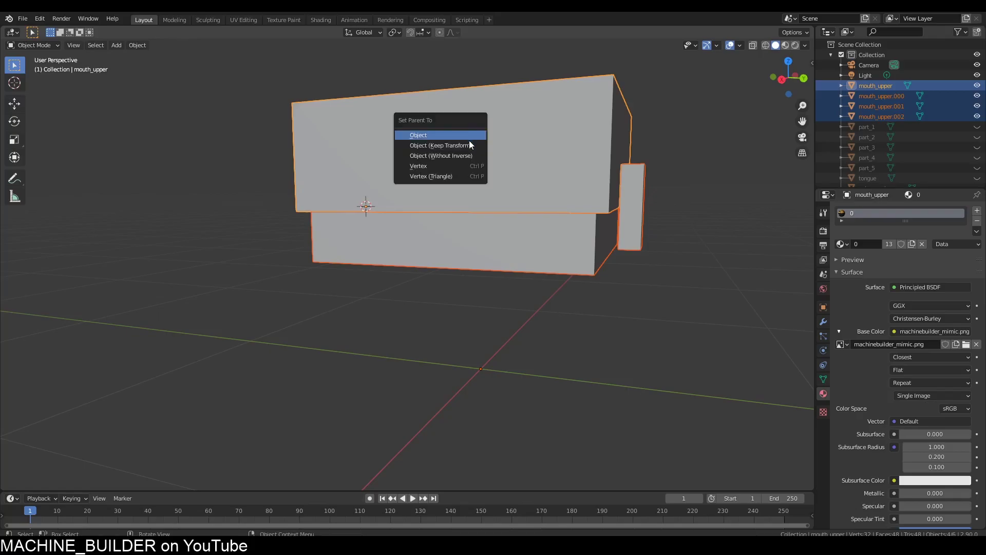
click(476, 146)
- Test the parented lid by rotating it about the global X axis, and undo the rotation
middle_drag(496, 152, 606, 246)
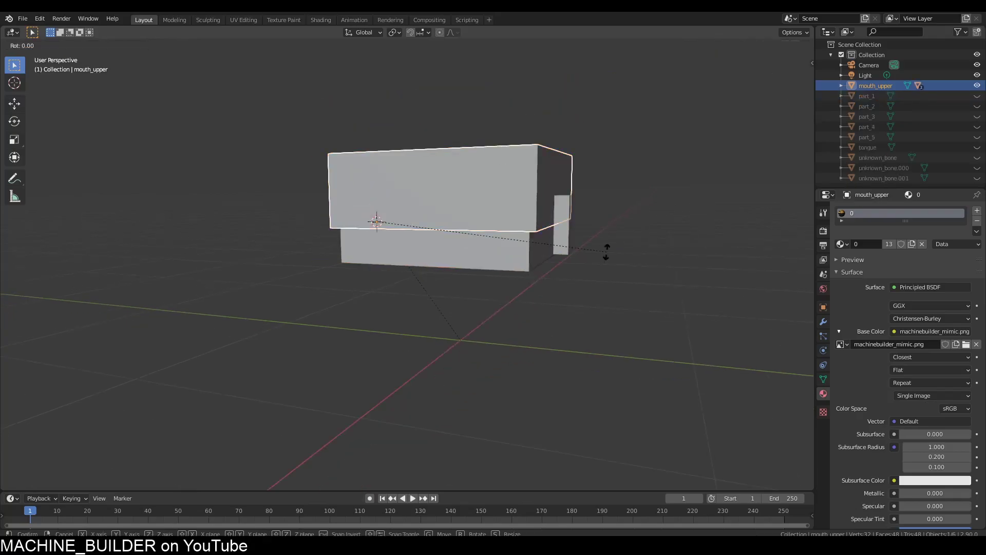
key(r)
key(x)
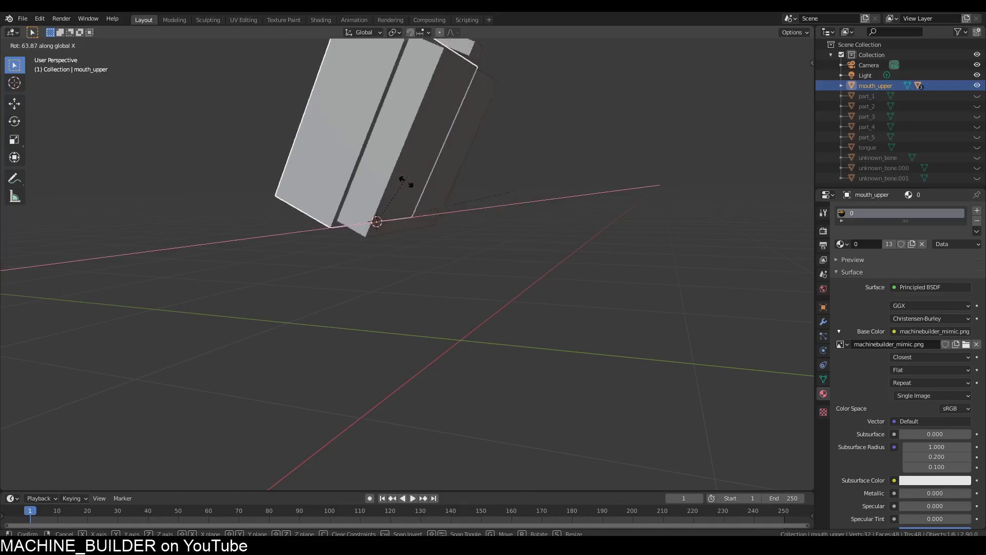
click(524, 180)
key(ctrl+z)
- Reveal all hidden parts of the mimic
scroll(492, 220, down, 3)
middle_drag(551, 218, 493, 226)
key(alt+h)
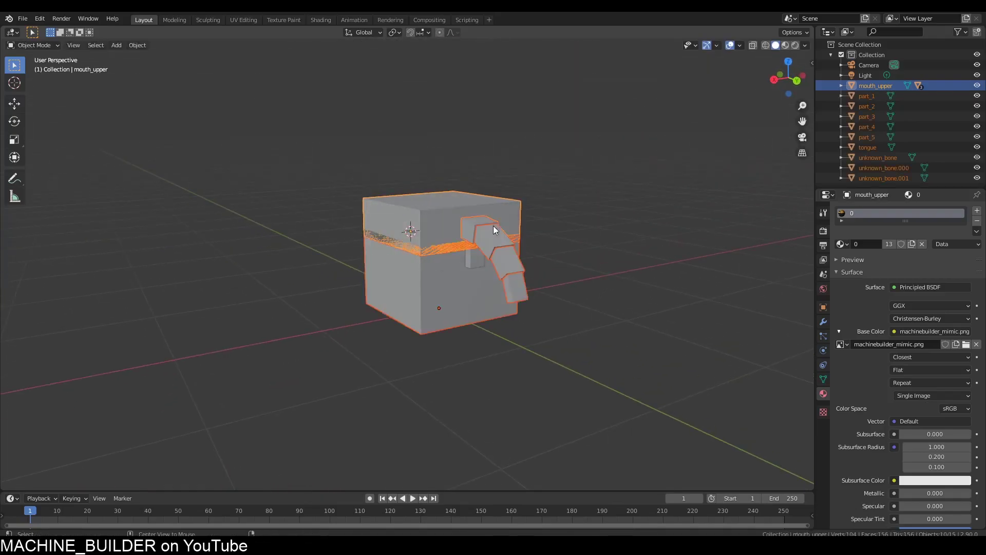
- Swing the lid mouth_upper fully open about the global X axis so it lies behind the chest
scroll(480, 303, up, 3)
click(461, 208)
scroll(461, 207, down, 3)
key(r)
key(x)
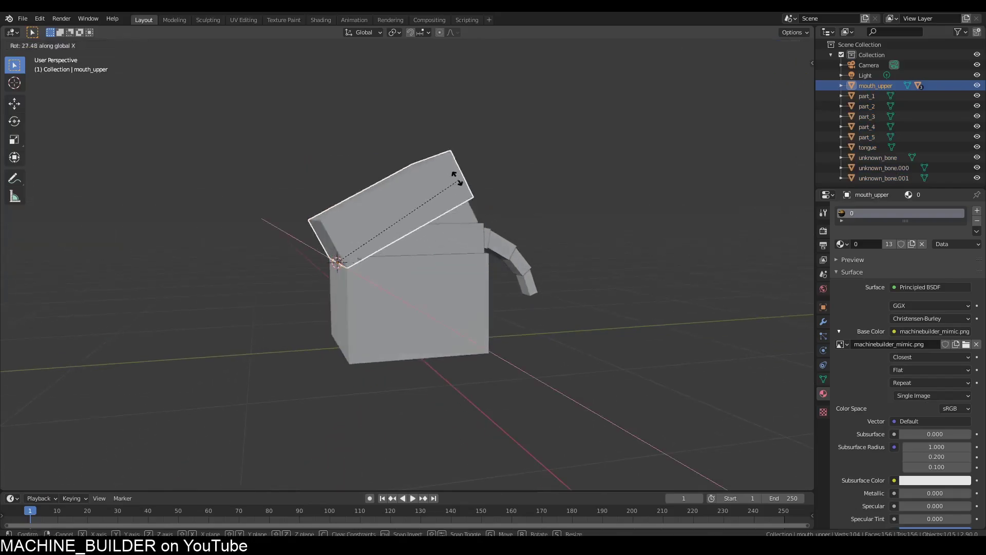
click(182, 288)
- Parent the lower teeth blocks unknown_bone.000 and unknown_bone.001 to the chest body unknown_bone
middle_drag(416, 307, 397, 316)
click(396, 316)
scroll(374, 223, up, 3)
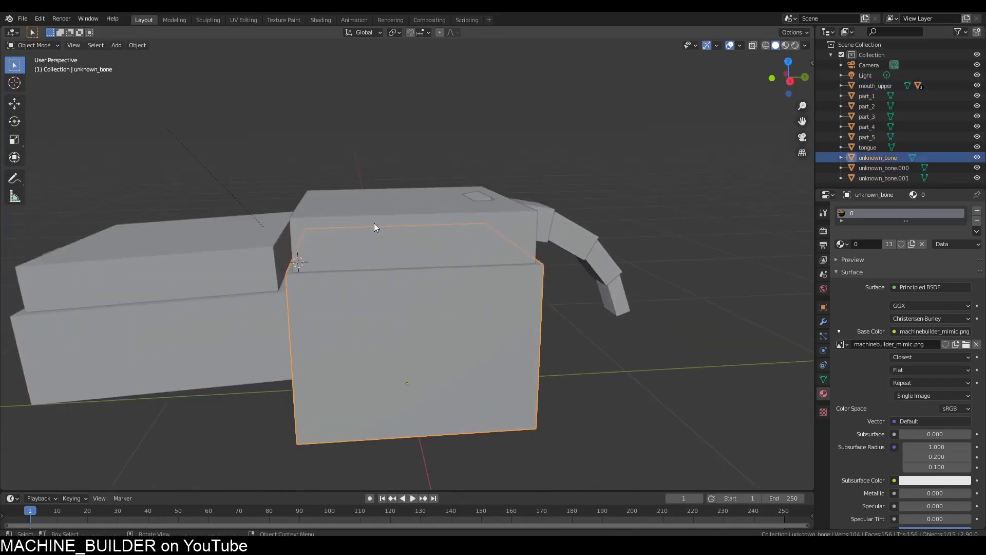
click(374, 223)
middle_drag(426, 249, 396, 237)
key(alt+z)
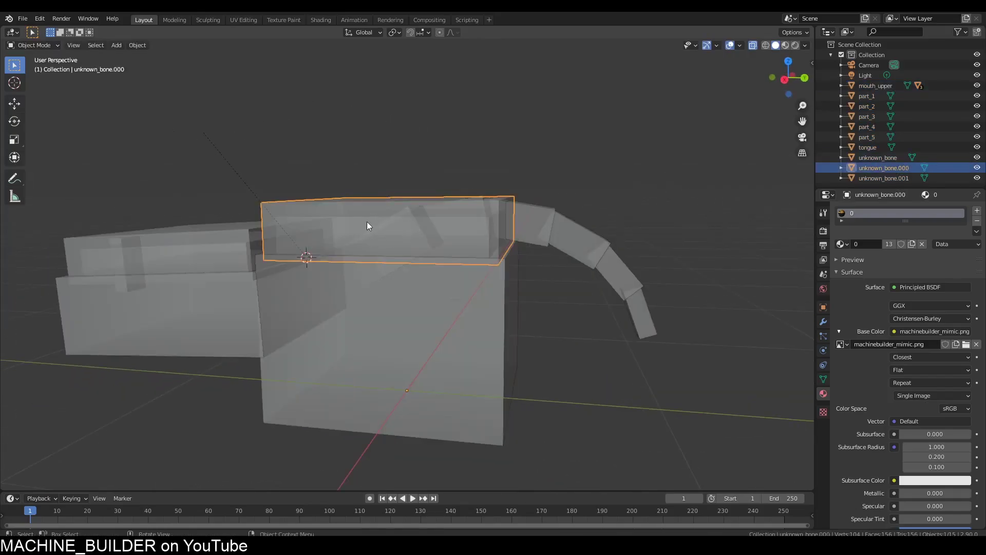
shift+click(355, 212)
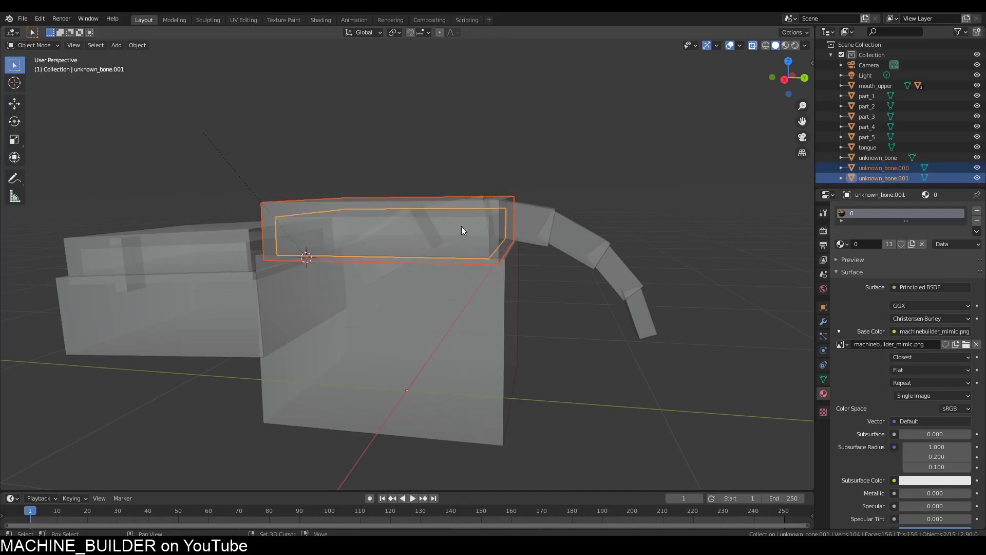
shift+click(490, 334)
key(ctrl+p)
click(490, 334)
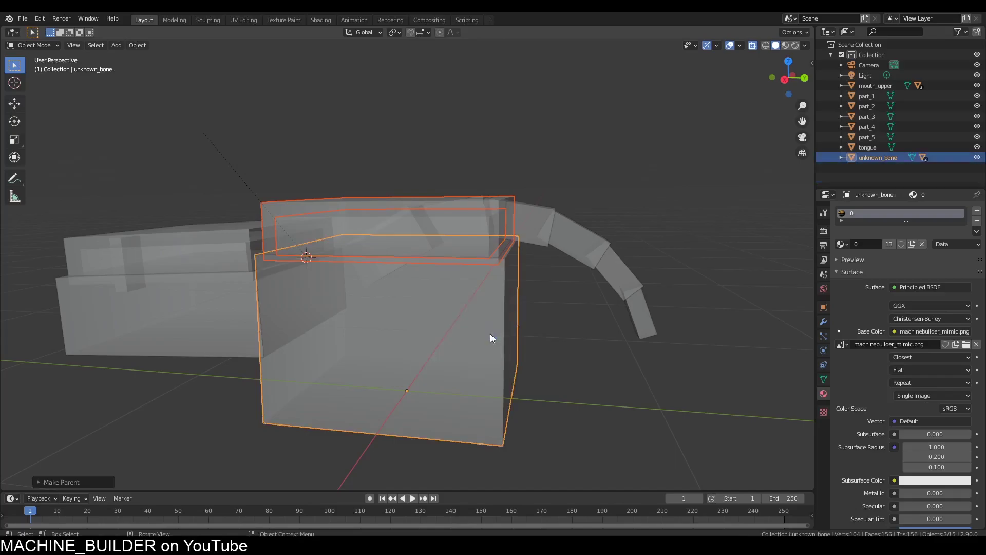
- Parent the innermost tongue segment to the chest body unknown_bone
click(405, 223)
click(406, 223)
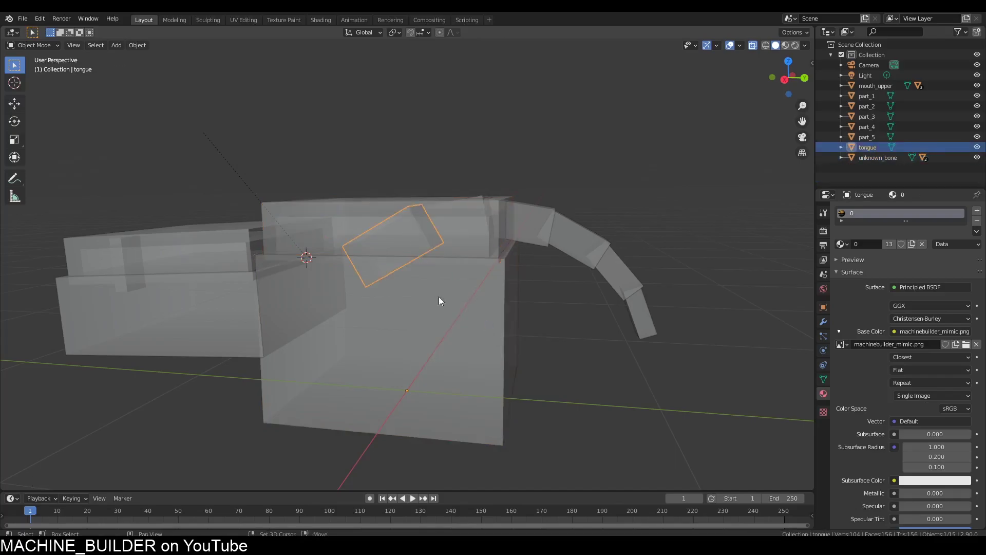
shift+click(471, 348)
key(ctrl+p)
click(470, 348)
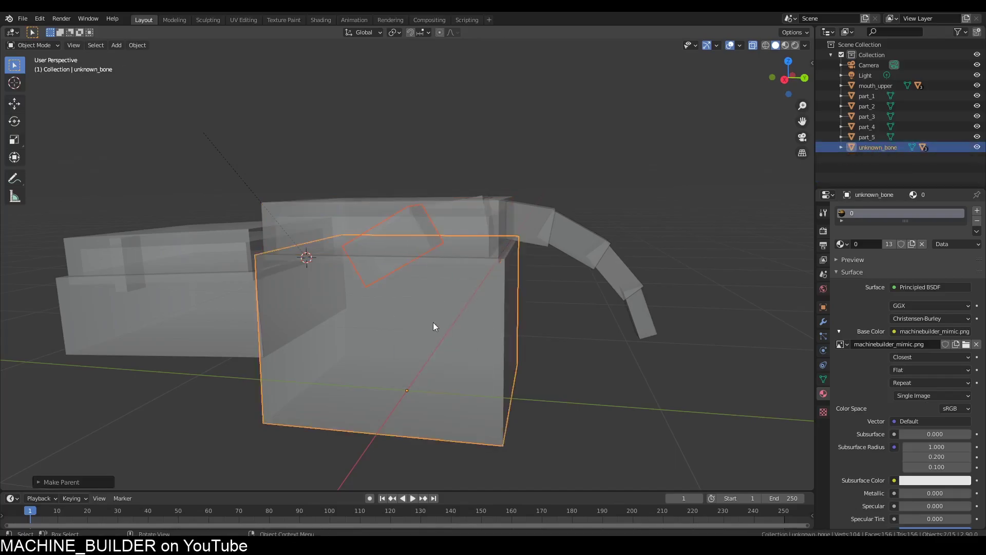
- Hide the chest body and parent tongue segment part_1 to the innermost tongue segment
key(alt+z)
key(h)
middle_drag(418, 233, 450, 235)
click(440, 222)
shift+click(378, 244)
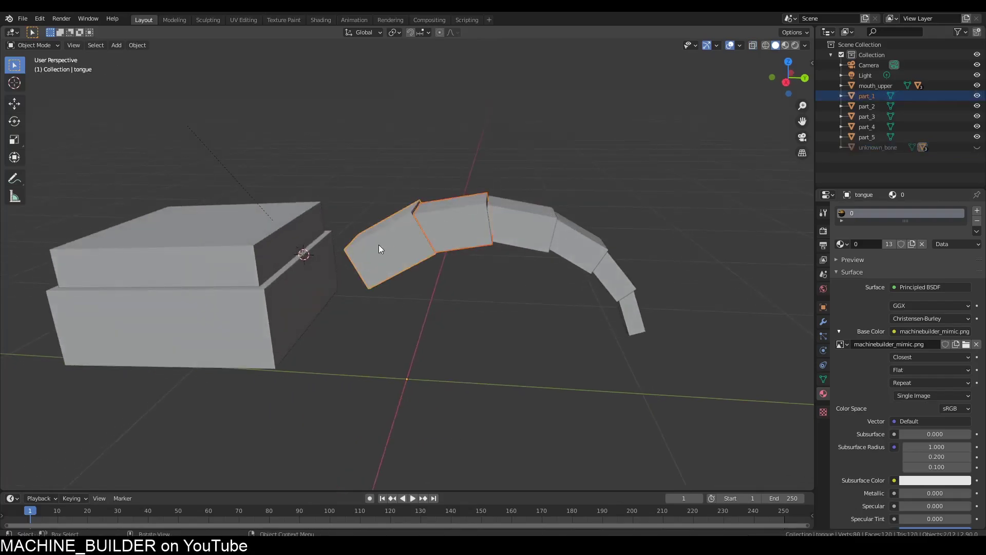
key(ctrl+p)
click(378, 244)
- Parent tongue segment part_2 to part_1, and part_3 to part_2
click(501, 227)
shift+click(464, 229)
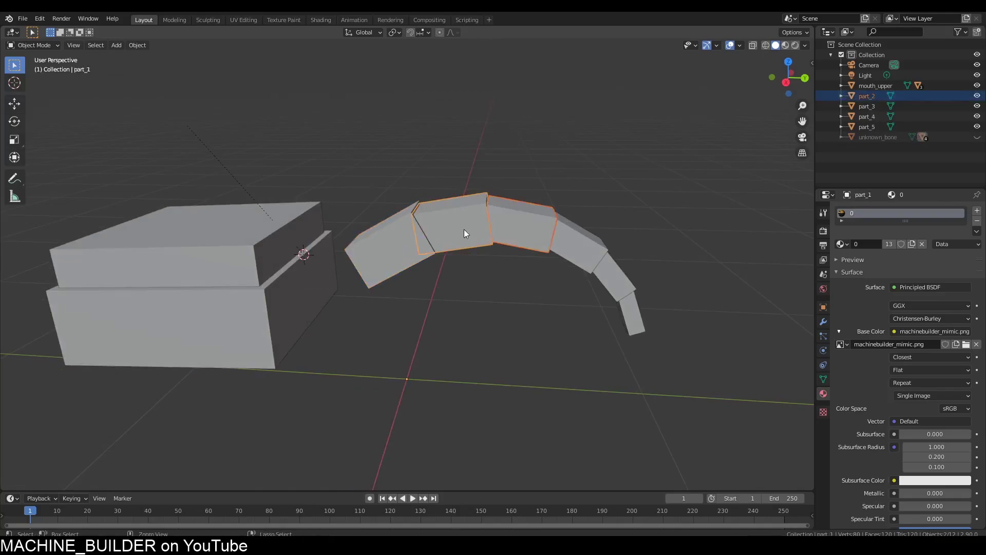
key(ctrl+p)
click(464, 229)
click(538, 229)
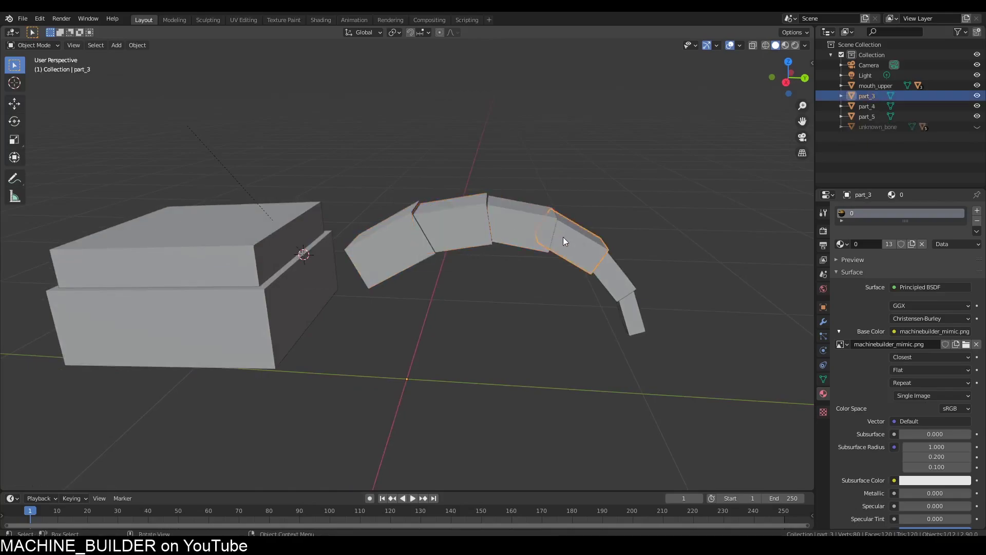
shift+click(563, 237)
key(ctrl+p)
click(537, 228)
- Parent tongue segment part_4 to part_3, and the tip part_5 to part_4
click(624, 278)
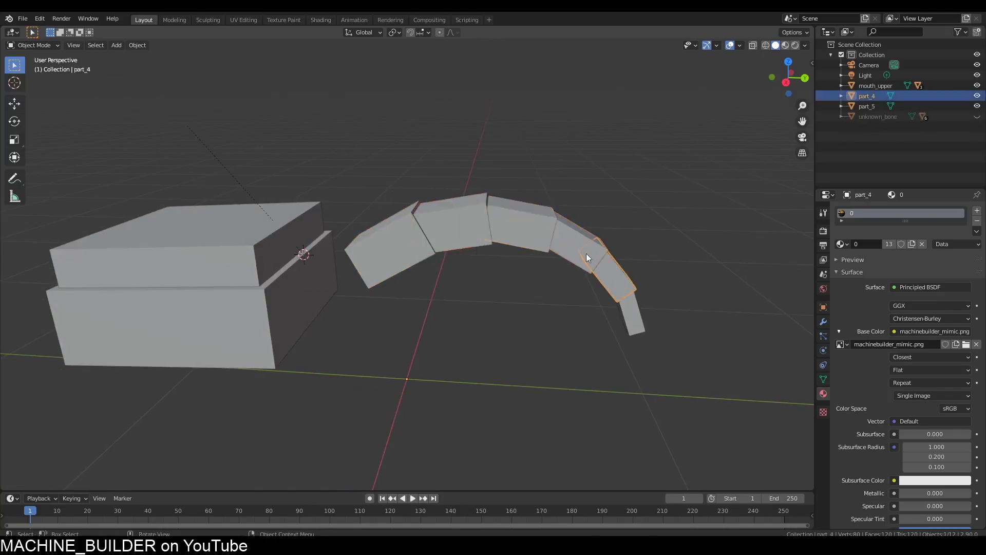
shift+click(586, 253)
key(ctrl+p)
click(582, 248)
click(624, 302)
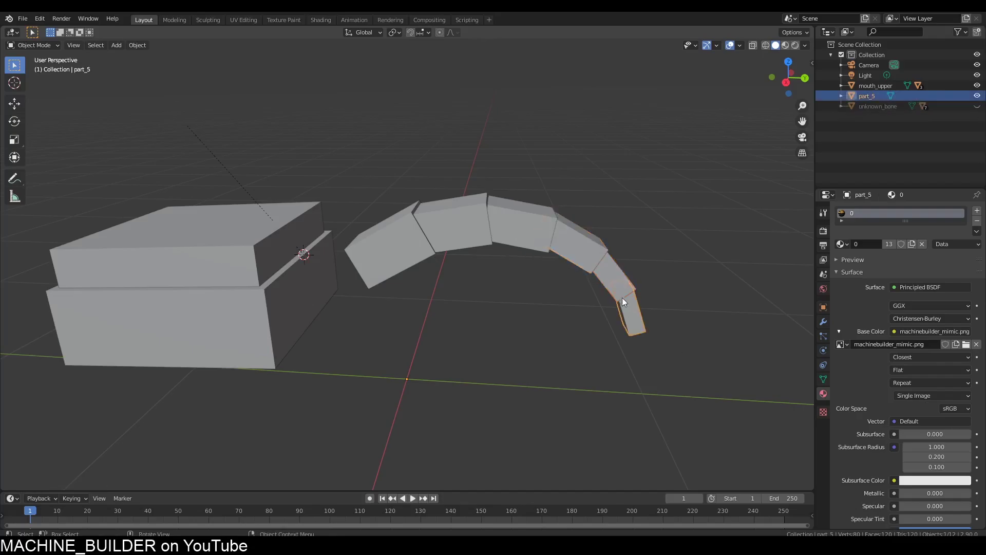
shift+click(612, 283)
key(ctrl+p)
click(612, 282)
- Test the tongue chain by rotating a segment, and undo the rotation
middle_drag(514, 304, 559, 269)
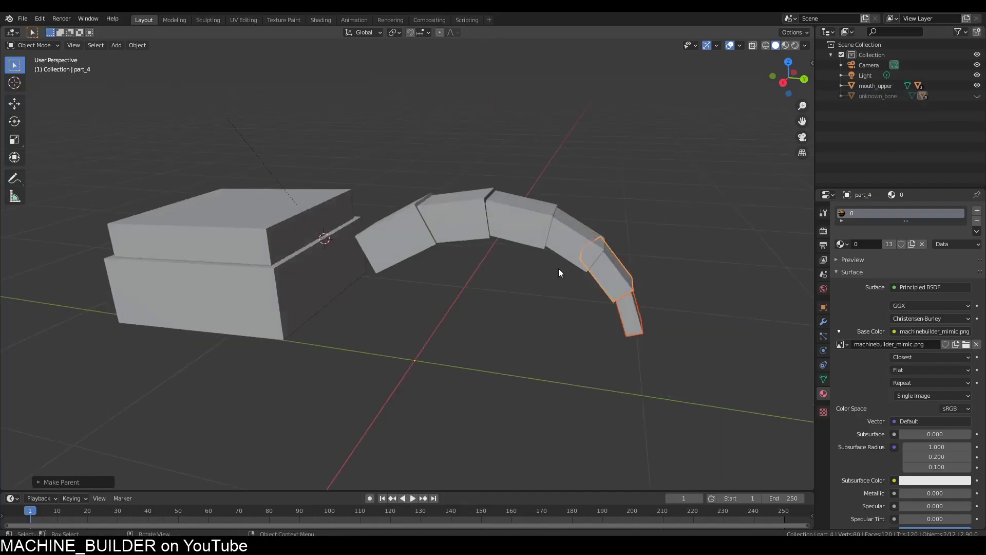
key(r)
click(532, 267)
key(ctrl+z)
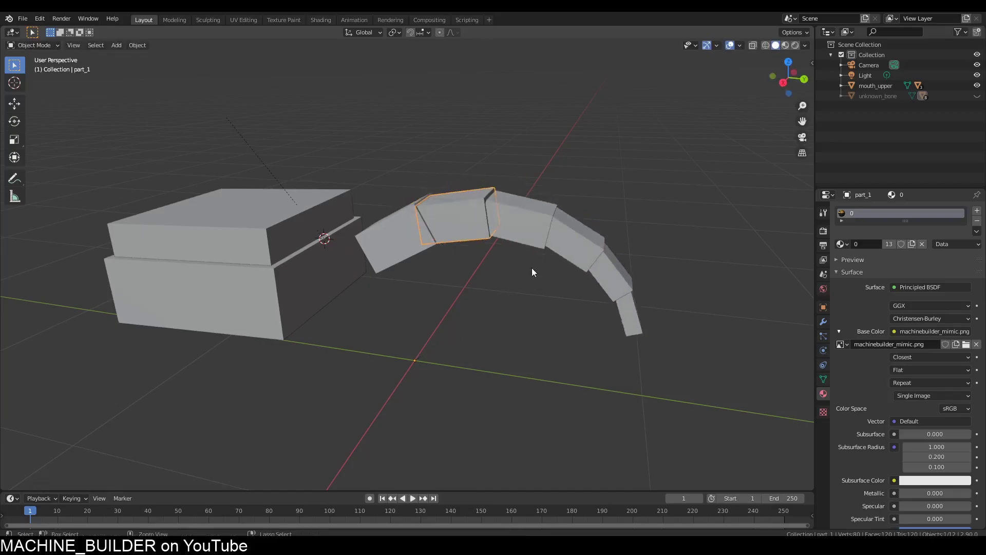
- Snap the 3D cursor to the diagonal edge on the base face of the innermost tongue segment, with X-ray on
middle_drag(614, 297, 528, 288)
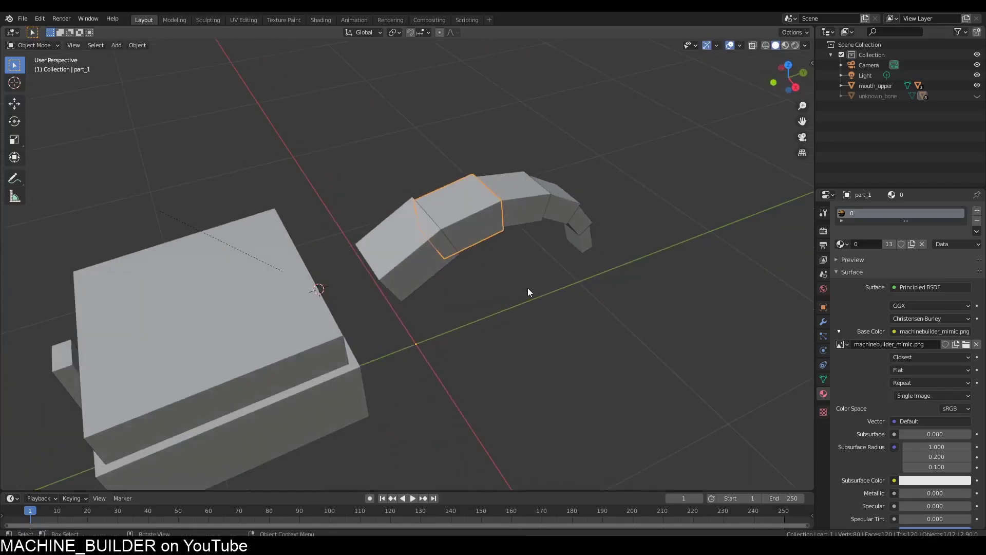
middle_drag(549, 229, 431, 242)
key(Tab)
key(alt+z)
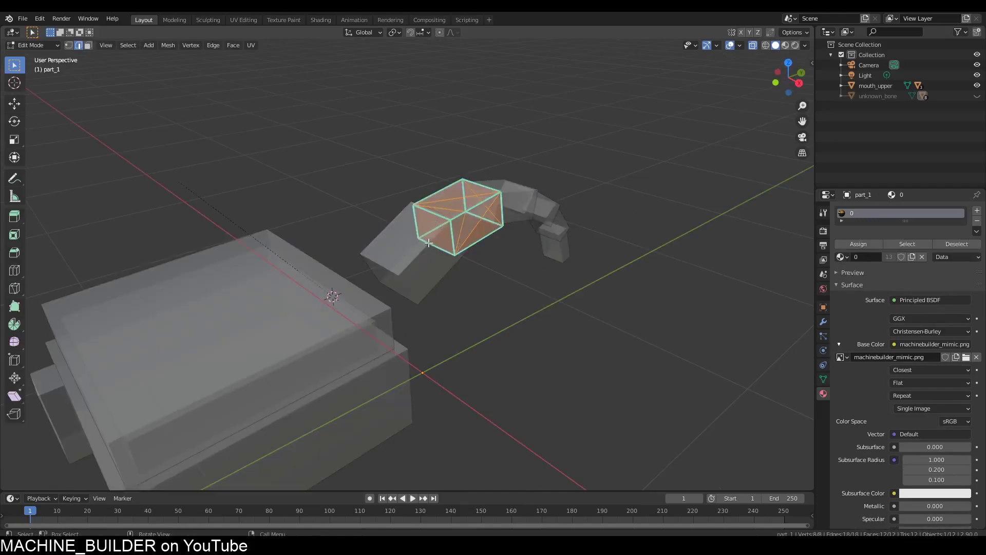
key(Tab)
click(415, 265)
key(Tab)
click(388, 278)
middle_drag(407, 276, 403, 252)
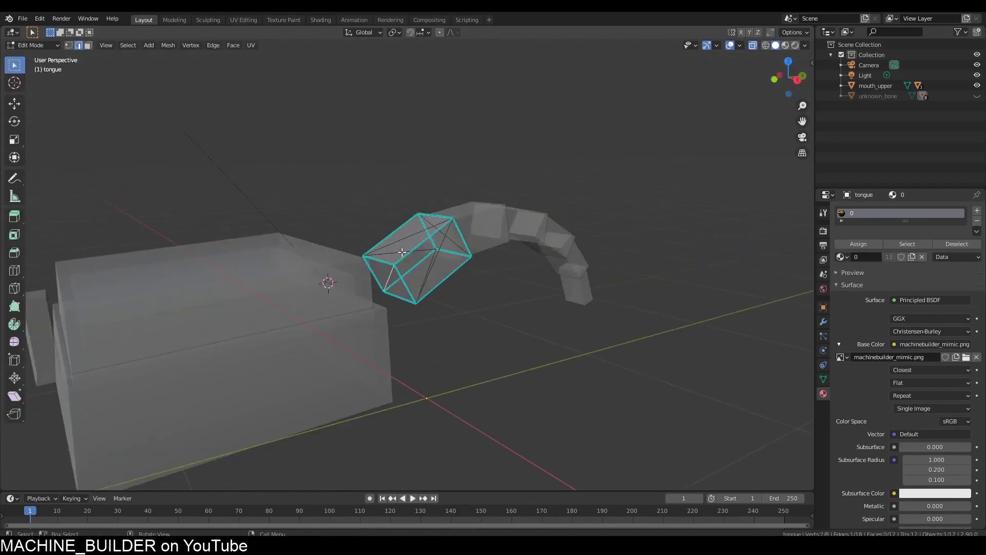
key(ctrl+Tab)
- Set the innermost tongue segment's origin to the 3D cursor
right_click(390, 269)
mouse_move(389, 269)
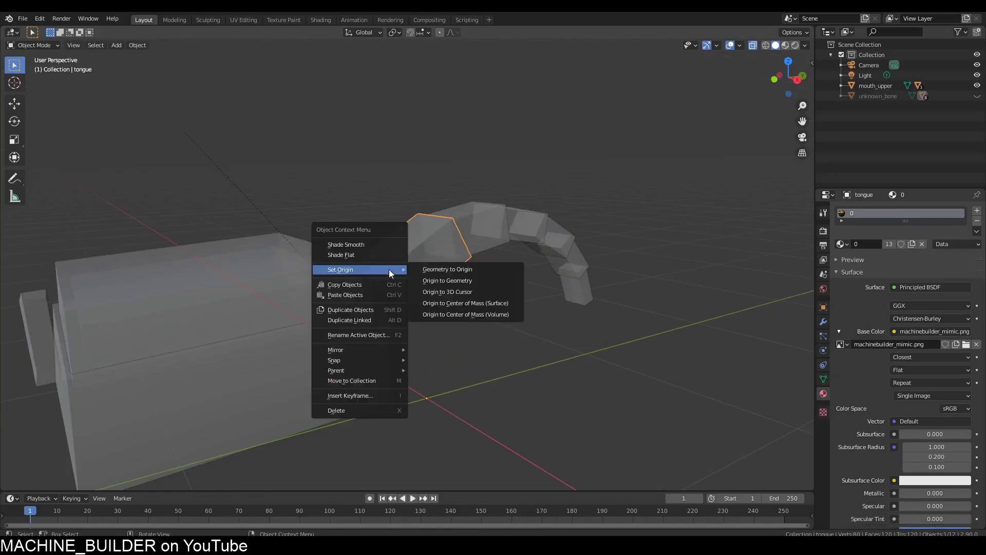
click(435, 293)
- Snap the 3D cursor to the diagonal edge on tongue segment part_1's base face and set the segment's origin to the cursor
click(471, 238)
key(Tab)
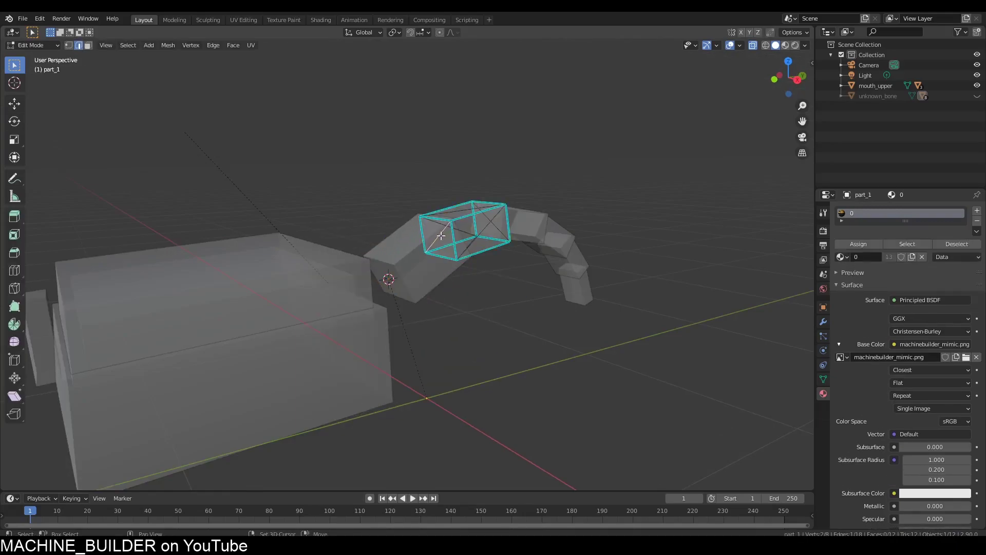
key(Tab)
right_click(438, 267)
mouse_move(438, 267)
click(497, 279)
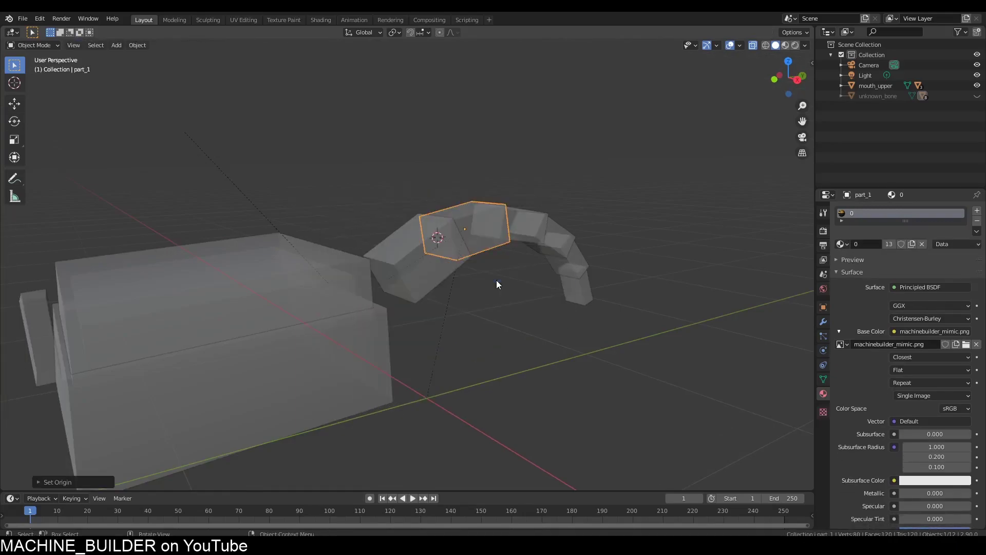
right_click(455, 264)
click(509, 285)
- Test the pivots by rotating tongue segments part_1 and part_2, cancelling both rotations
middle_drag(510, 285, 569, 290)
key(r)
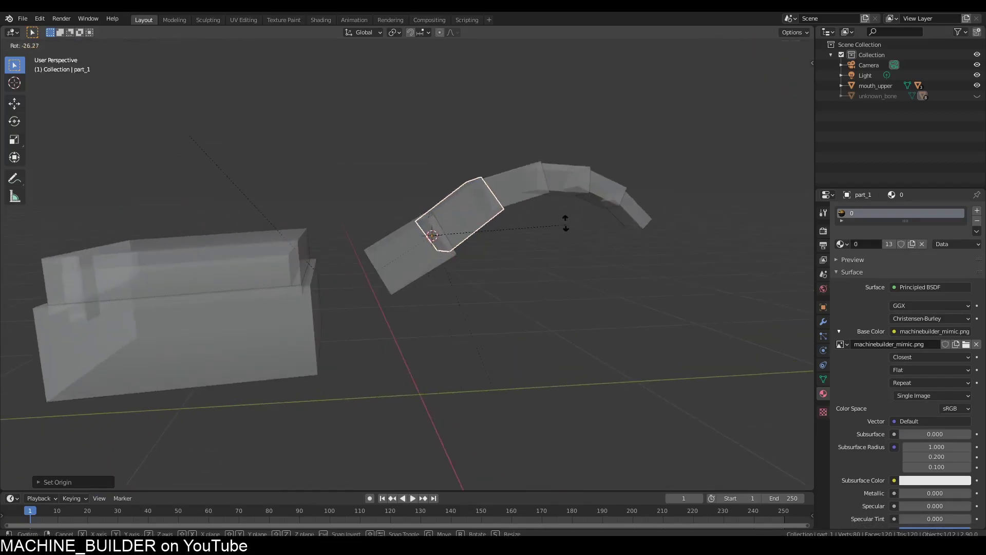
click(518, 221)
click(520, 221)
key(r)
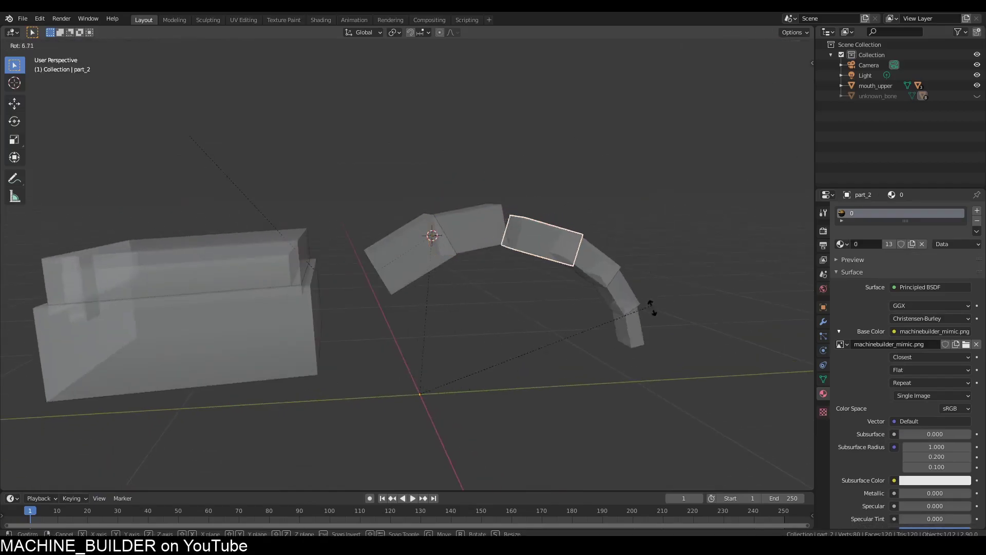
click(551, 341)
- Snap the 3D cursor to part_2's base face and set that tongue segment's origin to the cursor
middle_drag(550, 341, 525, 279)
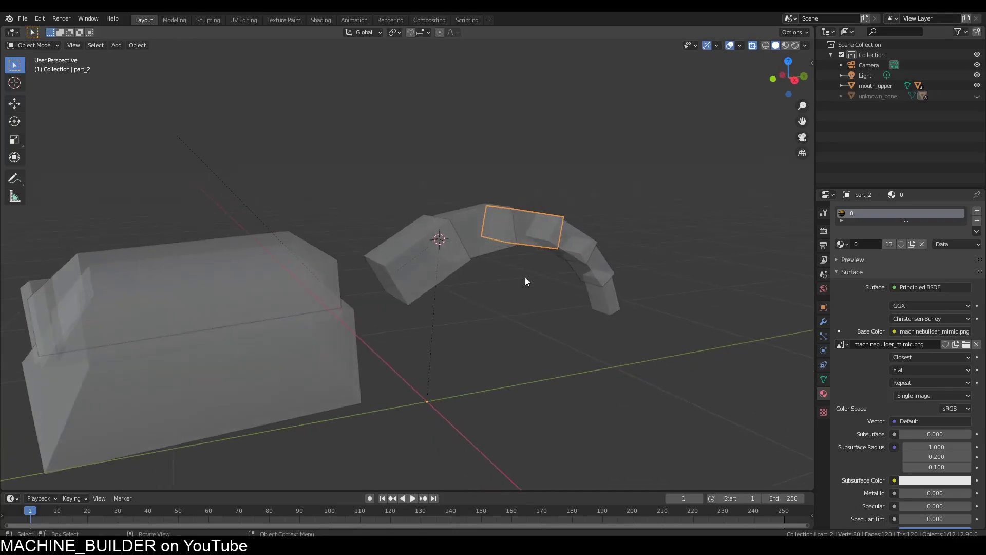
key(Tab)
key(Tab)
right_click(572, 232)
click(611, 255)
- Snap the 3D cursor to the diagonal edge on part_3's base face and set its origin there
click(580, 234)
key(Tab)
key(shift+s)
click(581, 272)
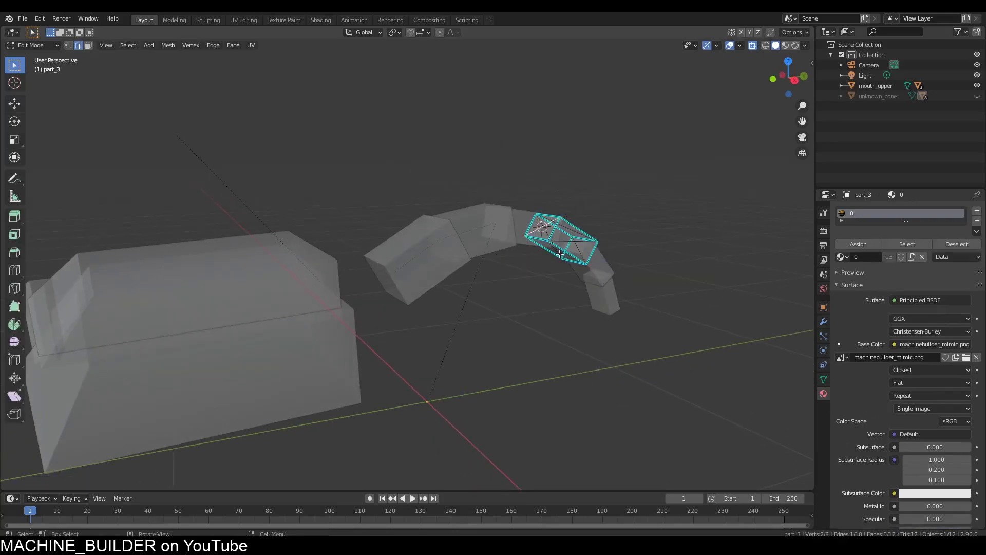
key(Tab)
right_click(562, 252)
click(604, 275)
- Snap the 3D cursor to part_4's base face and move that tongue segment's origin to it
click(595, 266)
key(Tab)
key(shift+s)
click(596, 294)
key(Tab)
- Set the origin of the tongue tip part_5 to the 3D cursor snapped on its base face
click(608, 288)
key(Tab)
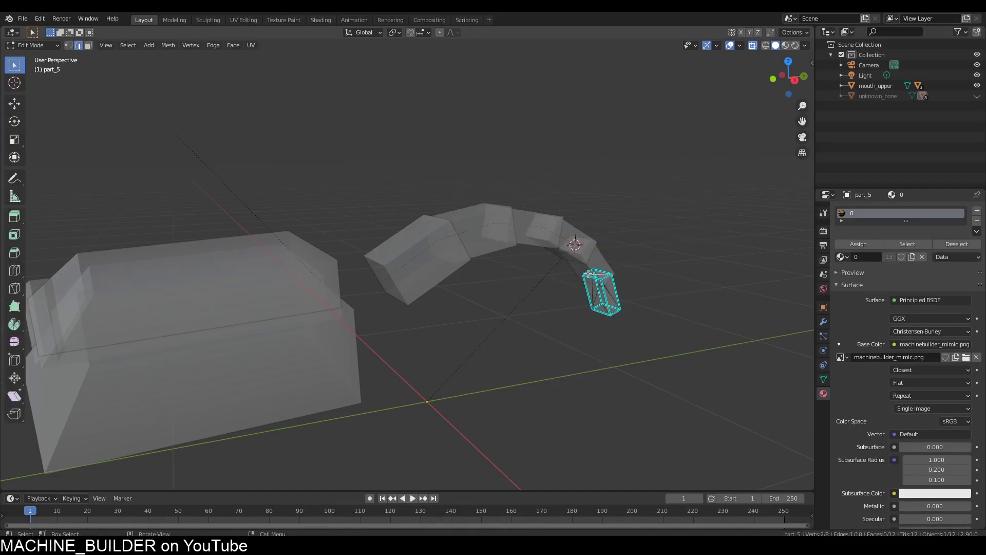
key(Tab)
right_click(602, 301)
click(645, 316)
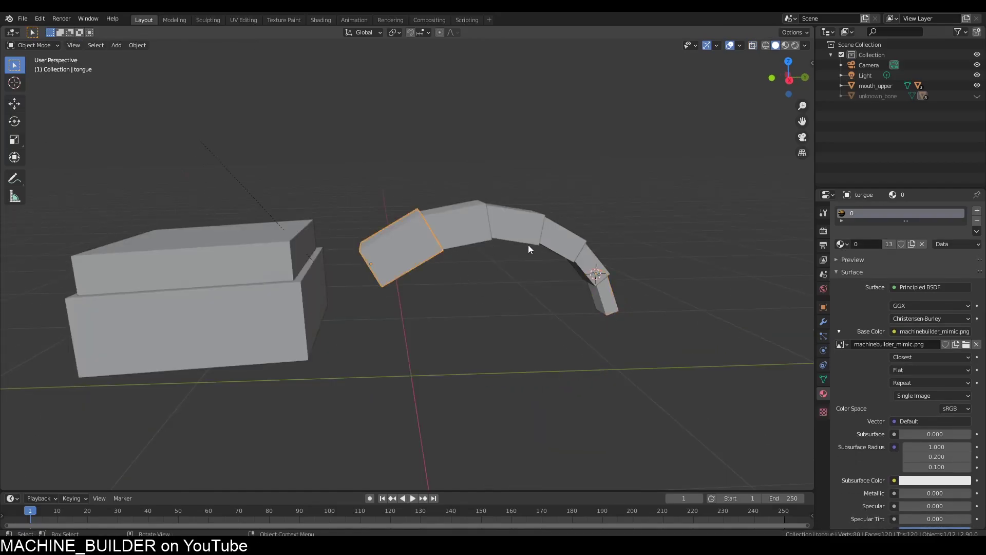
- Rotate the base tongue segment down until roughly level and bend part_2 upward
key(r)
click(542, 314)
click(541, 289)
key(r)
click(569, 252)
middle_drag(591, 296, 576, 297)
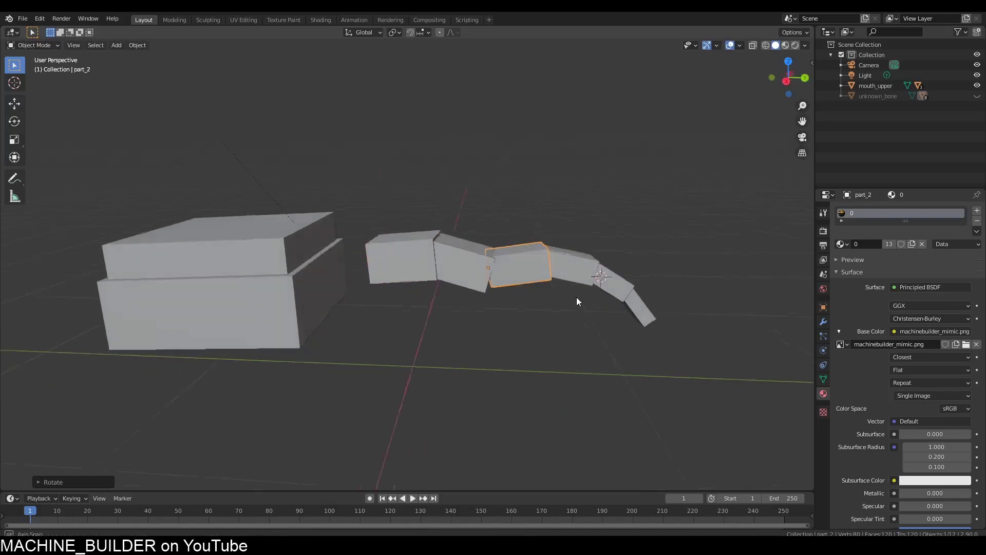
- Bend tongue segments part_3, part_4 and the tip part_5 upward so the tongue curls up
click(578, 271)
key(r)
click(611, 233)
click(610, 234)
key(r)
click(603, 194)
click(615, 177)
key(r)
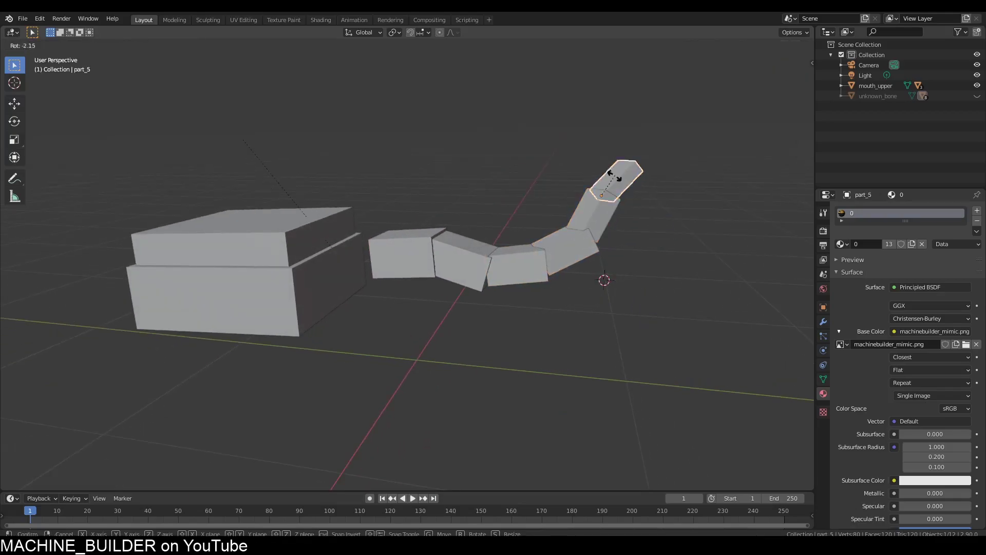
click(612, 205)
- Unhide the hidden chest body parts
middle_drag(612, 205, 456, 241)
middle_drag(507, 221, 566, 221)
key(alt+h)
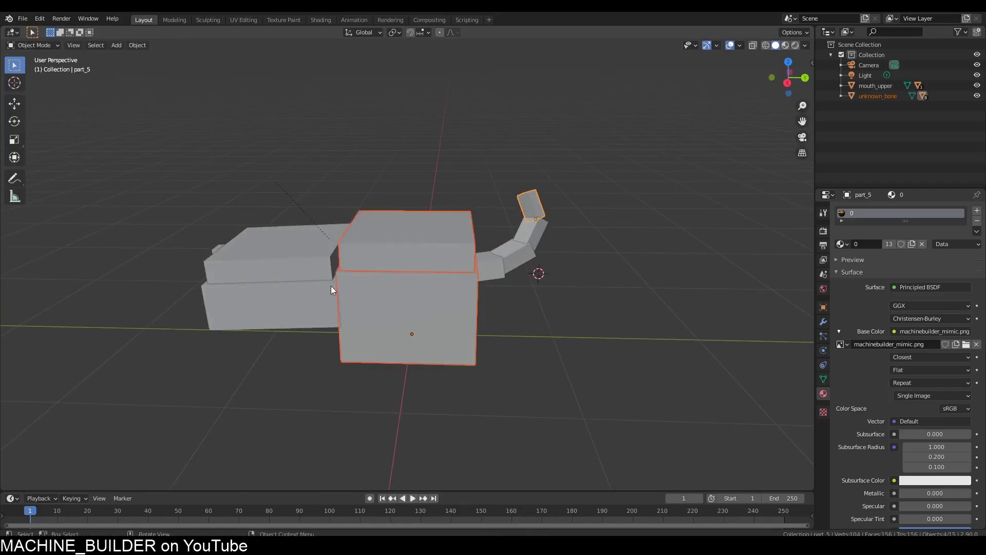
- Clear the rotation of the lid mouth_upper and rotate it 90° about the X axis to close the chest
click(385, 279)
key(r)
key(x)
key(Escape)
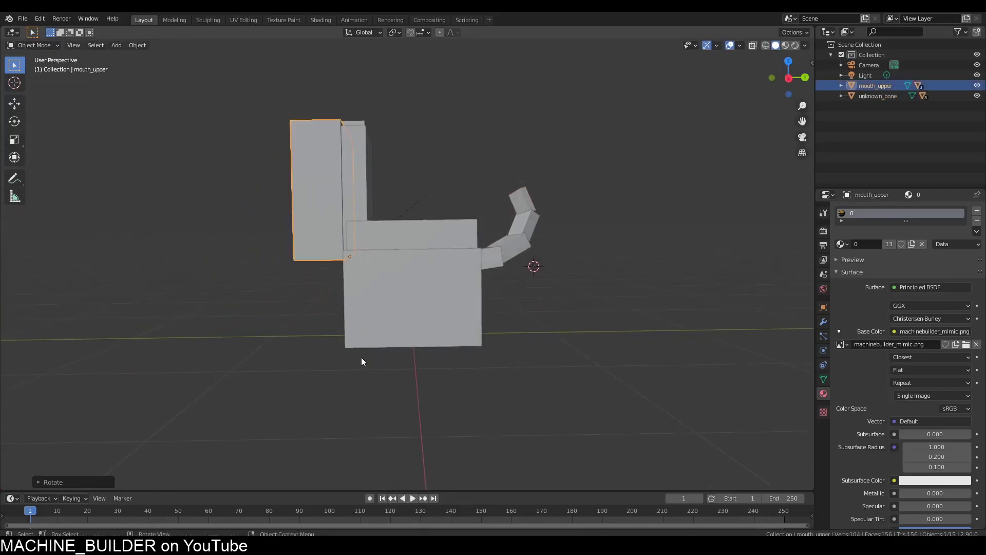
key(alt+r)
text(rx)
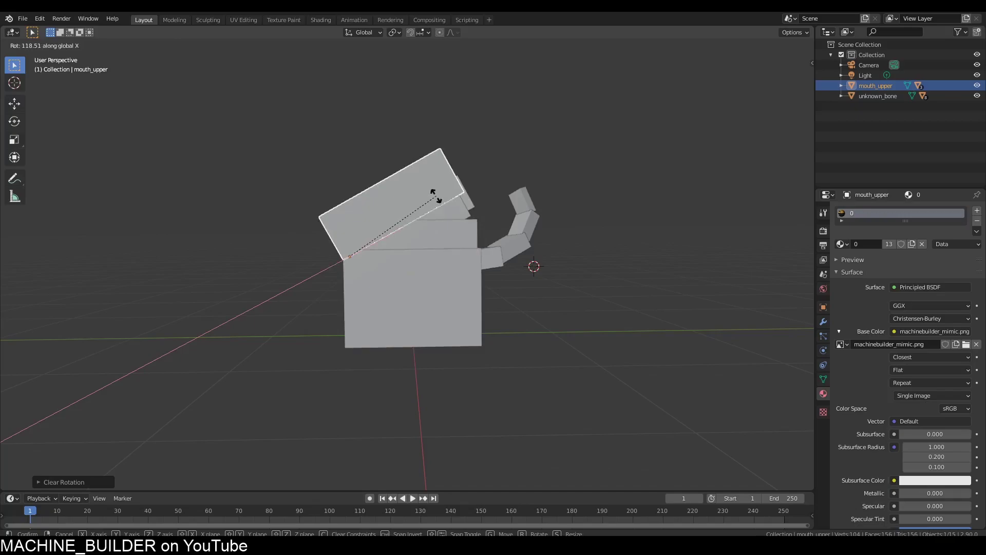
text(90)
key(Return)
- Inspect the closed chest in rendered shading and compare it with the material preview
middle_drag(436, 196, 366, 210)
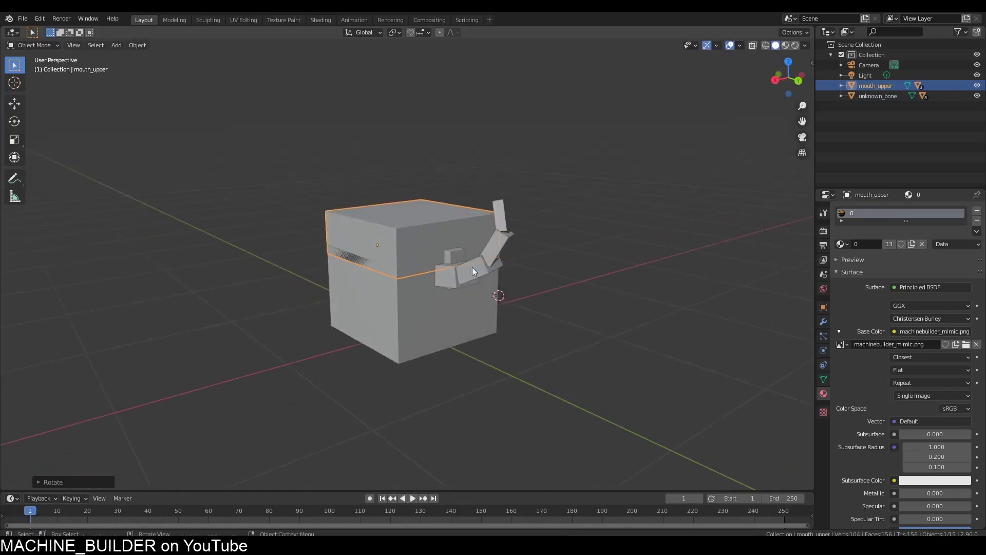
mouse_move(473, 271)
middle_down()
mouse_move(434, 298)
mouse_move(462, 267)
middle_up()
click(795, 46)
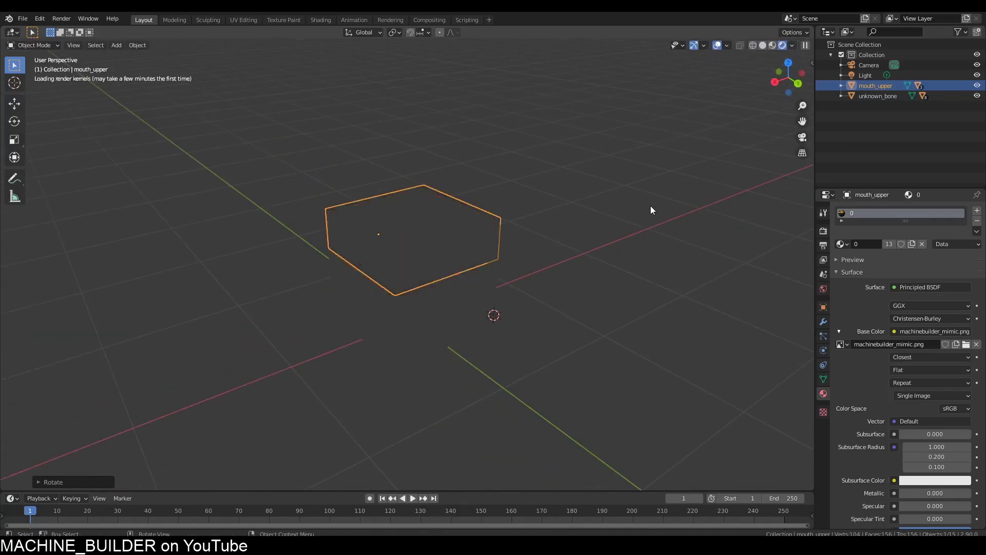
middle_drag(650, 206, 498, 286)
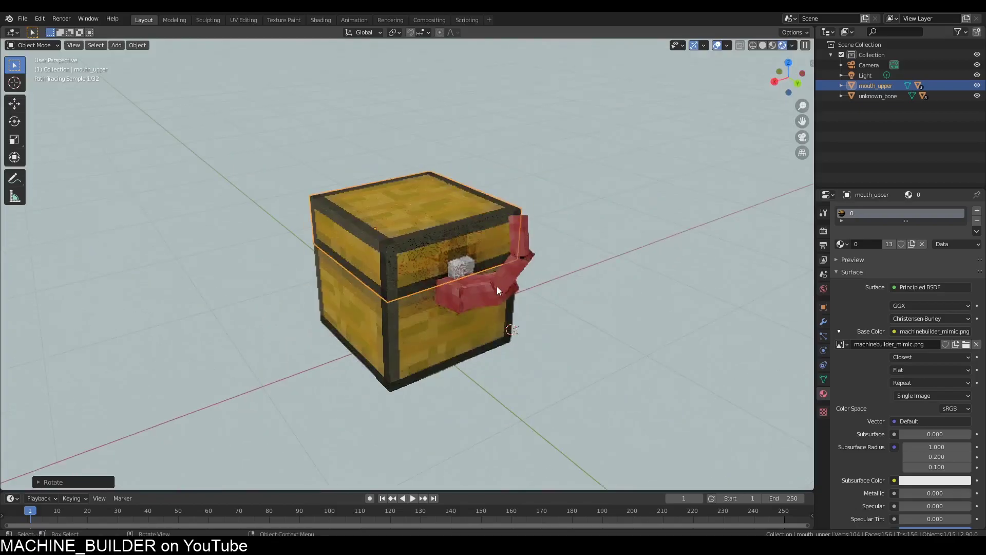
click(773, 45)
click(783, 46)
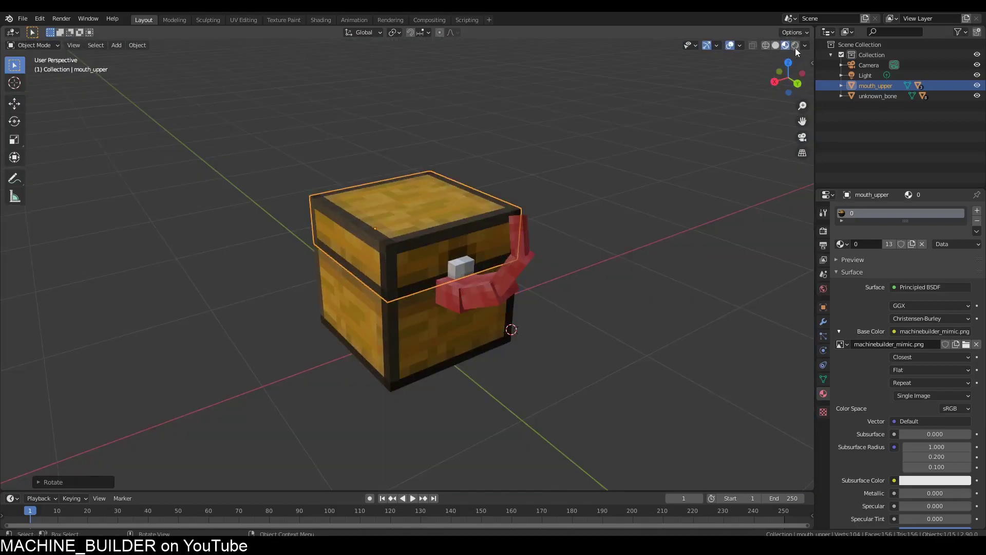
- Switch the render engine to Eevee to compare the chest's look, and set it back to Cycles
click(824, 232)
click(925, 212)
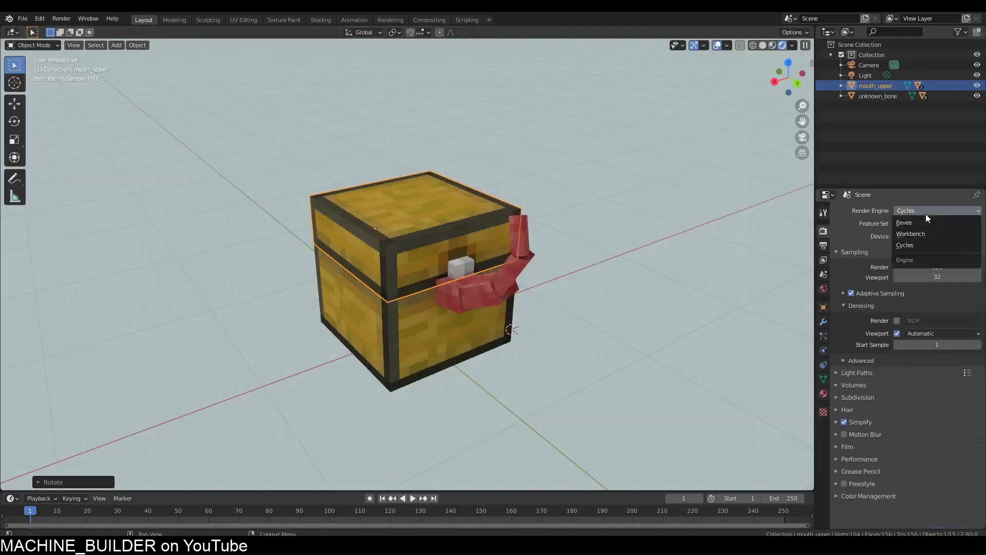
click(926, 222)
mouse_move(526, 294)
middle_down()
mouse_move(466, 180)
mouse_move(500, 286)
mouse_move(553, 339)
mouse_move(508, 280)
mouse_move(519, 297)
middle_up()
scroll(513, 291, down, 4)
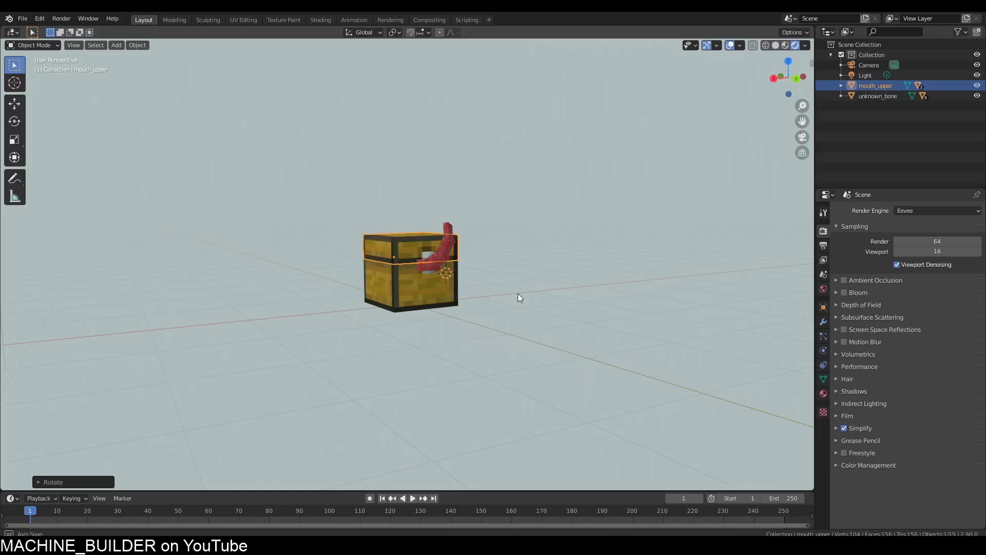
click(910, 211)
click(908, 246)
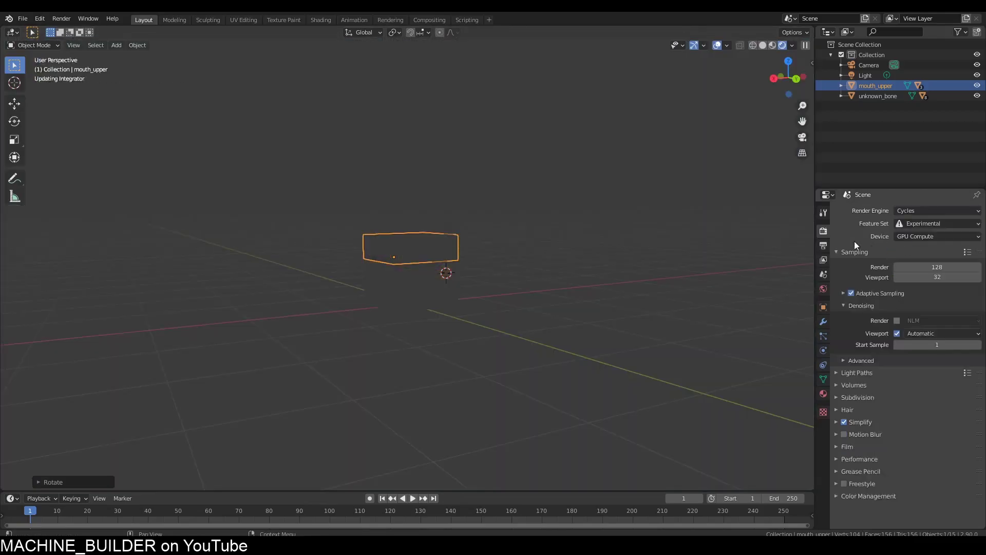
- Rotate the lid about the global X axis to a half-open pose that exposes the teeth
middle_drag(549, 267, 470, 281)
scroll(470, 281, up, 3)
scroll(471, 282, up, 5)
middle_drag(572, 286, 376, 174)
scroll(492, 264, down, 5)
middle_drag(452, 285, 521, 266)
key(r)
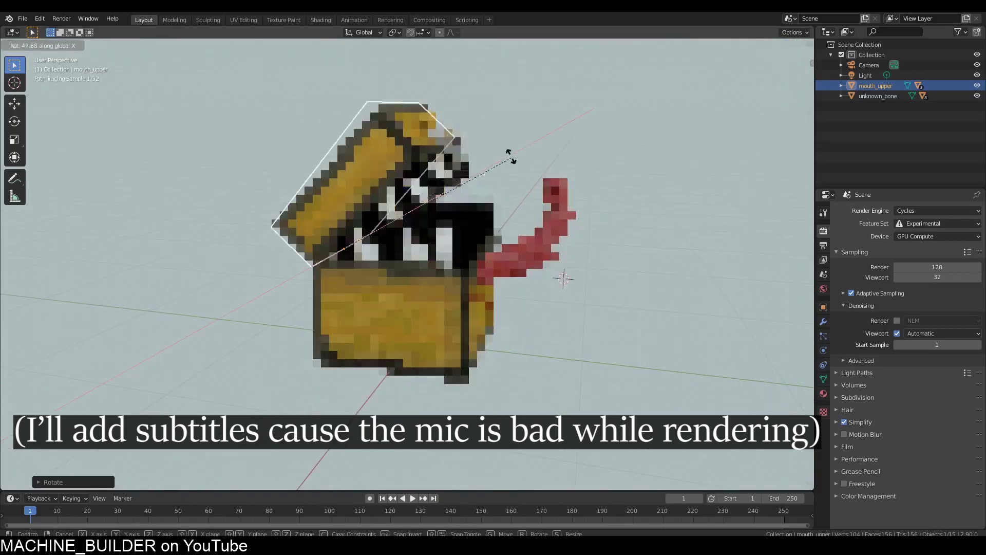
click(507, 154)
- Select the lower teeth, open their material in the Shading workspace, and move the image texture node away from the Principled BSDF
scroll(480, 219, up, 4)
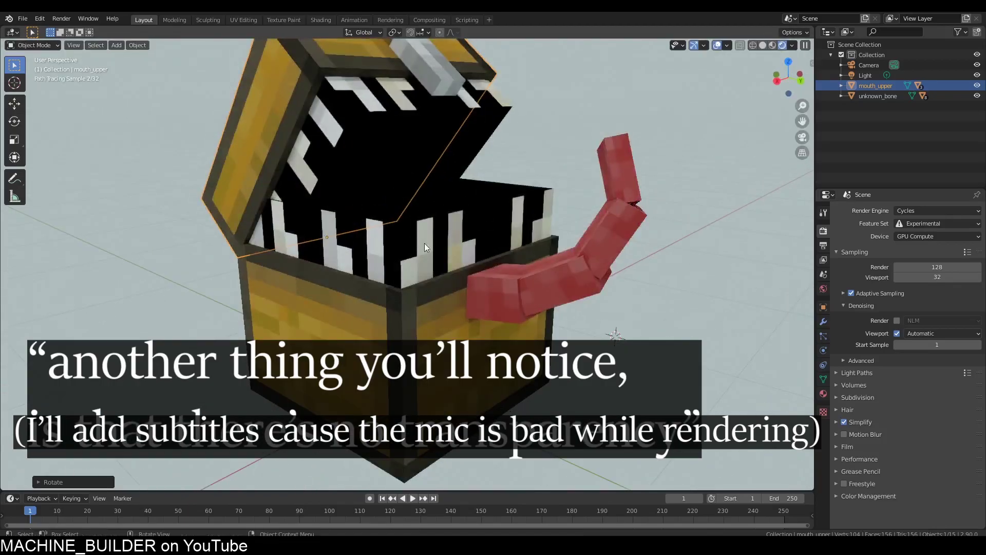
click(470, 231)
scroll(471, 232, up, 5)
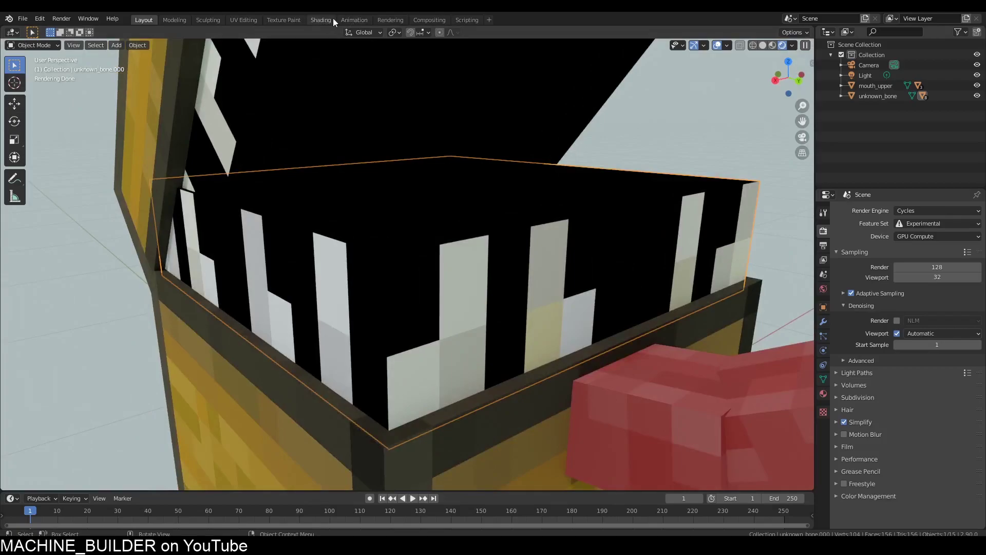
click(326, 20)
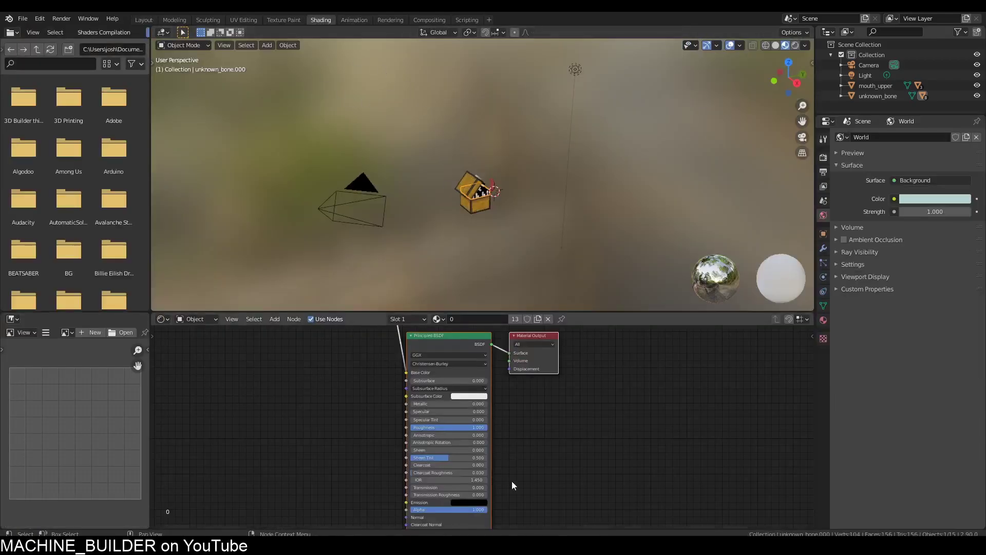
middle_drag(512, 486, 513, 554)
drag(368, 364, 291, 420)
- Add a Transparent BSDF node above the Principled BSDF and reposition the Material Output node
key(shift+a)
click(385, 347)
text(trans)
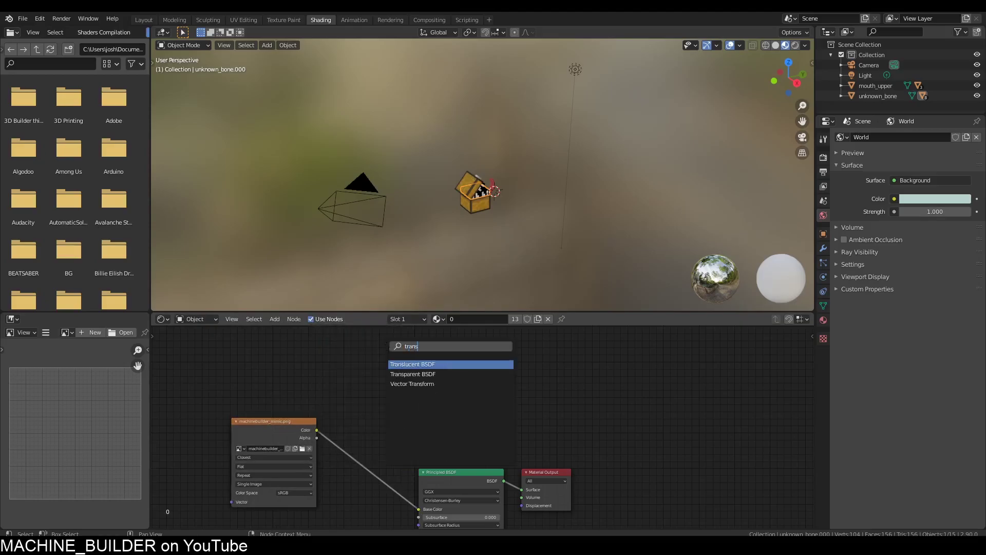
key(Down)
key(Return)
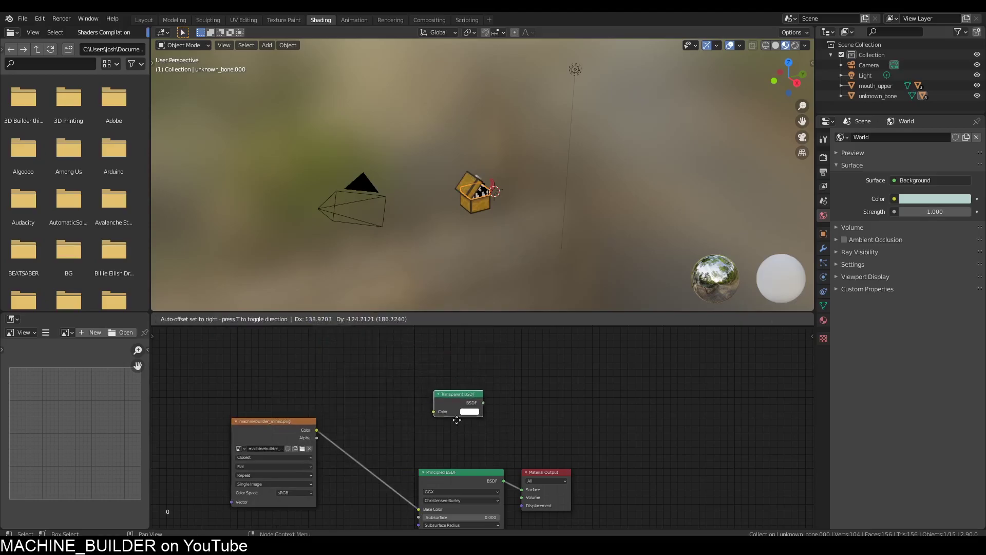
drag(523, 483, 549, 430)
- Show the chest's mouth up close in rendered shading within the Shading workspace viewport
middle_drag(496, 212, 466, 199)
scroll(466, 199, up, 6)
shift+middle_drag(641, 198, 616, 142)
click(795, 45)
mouse_move(688, 72)
middle_down()
mouse_move(630, 88)
mouse_move(578, 87)
mouse_move(665, 128)
mouse_move(679, 121)
mouse_move(565, 154)
middle_up()
scroll(578, 87, up, 4)
middle_drag(483, 450, 488, 420)
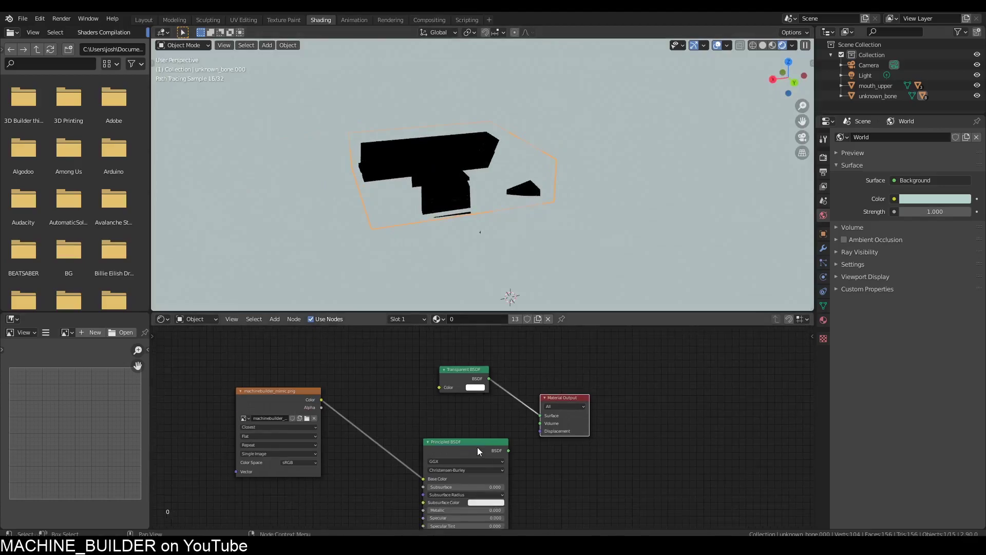
- Reconnect the Principled BSDF to the Material Output's surface and insert a Mix Shader between them
click(476, 442)
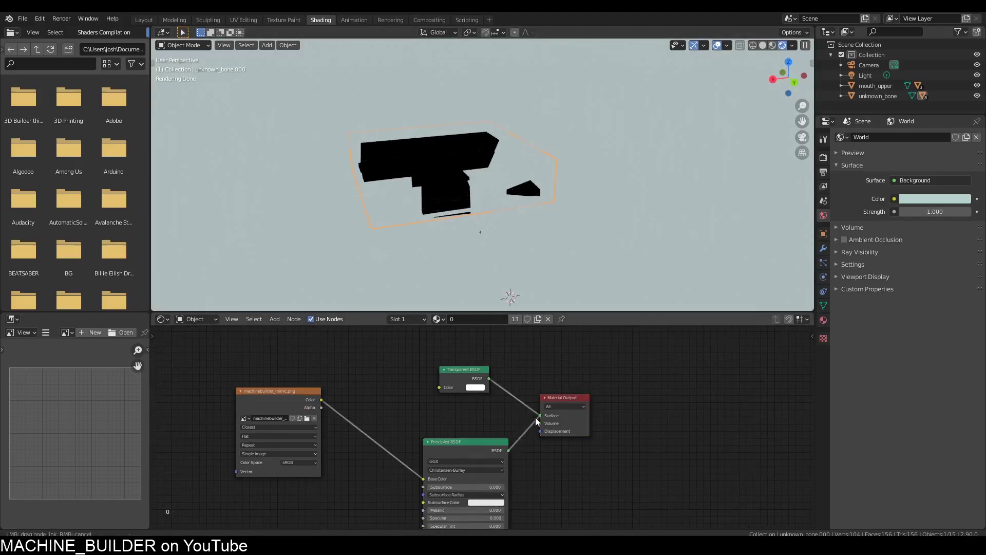
drag(536, 419, 539, 416)
middle_drag(468, 387, 502, 372)
key(shift+a)
click(503, 349)
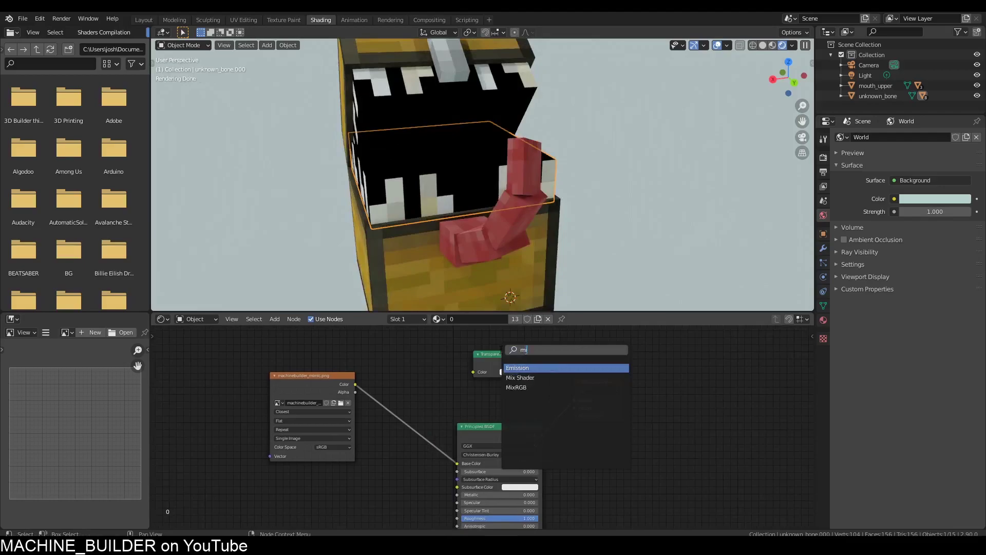
key(Return)
click(548, 377)
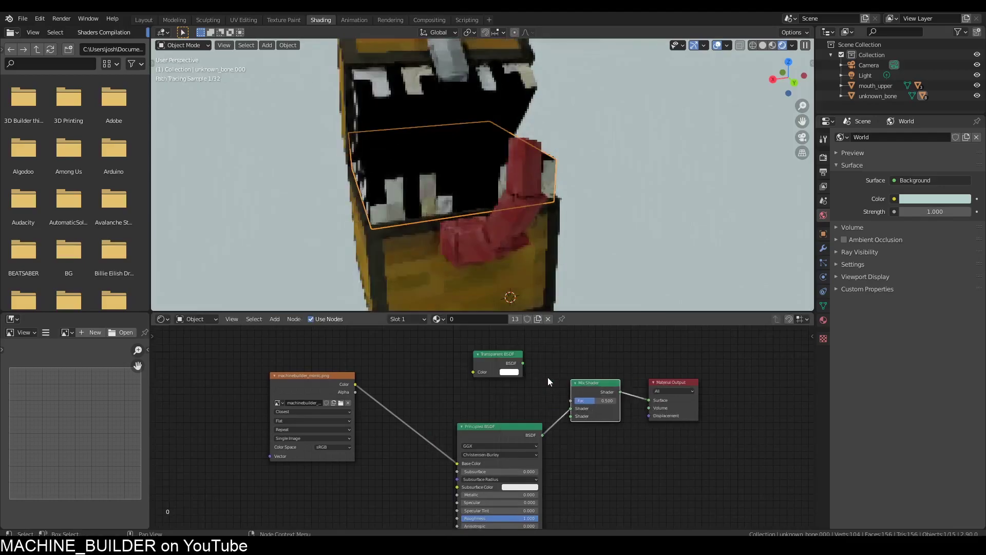
- Connect the Transparent BSDF to the Mix Shader and use the image texture's alpha to mix it with the Principled BSDF
drag(523, 364, 573, 416)
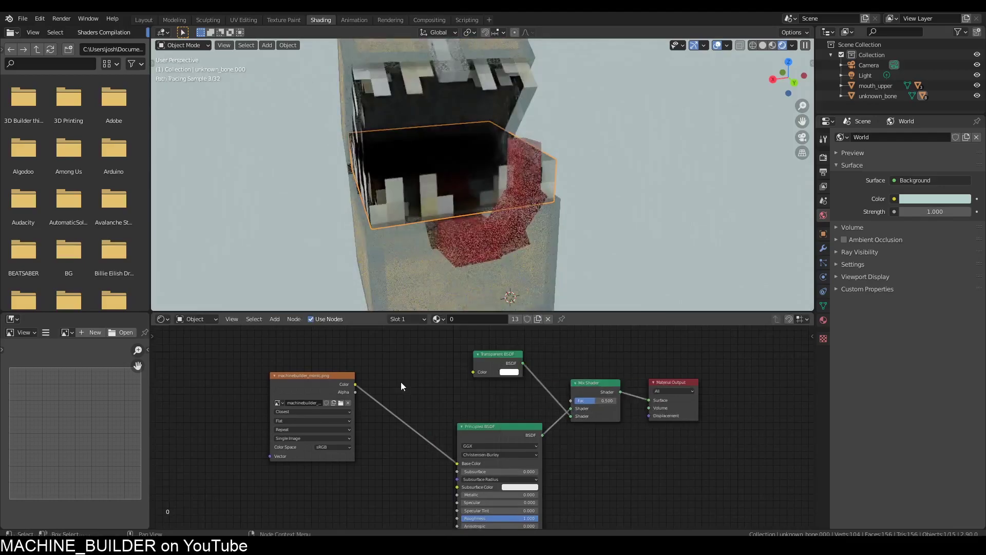
drag(355, 392, 570, 409)
middle_drag(397, 210, 431, 186)
scroll(362, 242, up, 4)
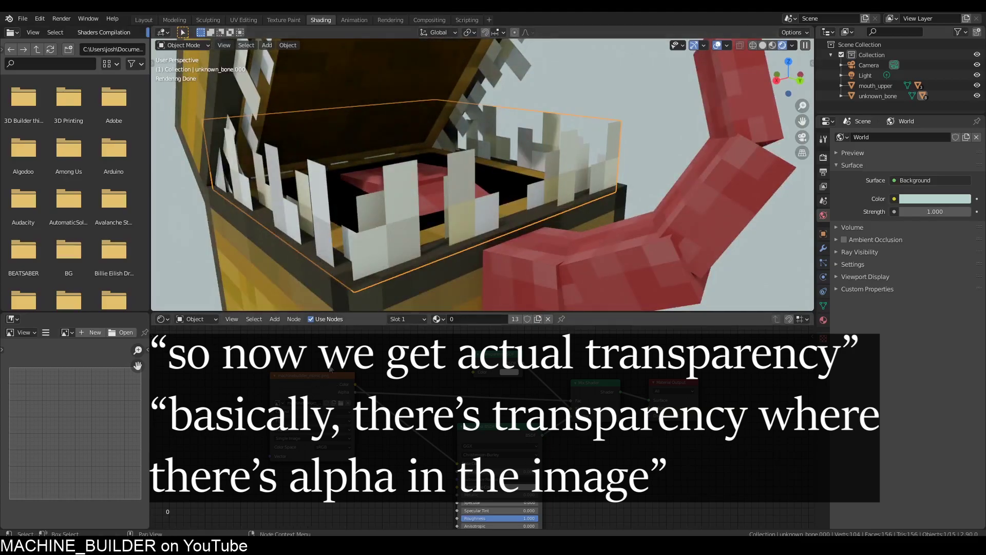
scroll(454, 202, down, 6)
middle_drag(464, 201, 448, 210)
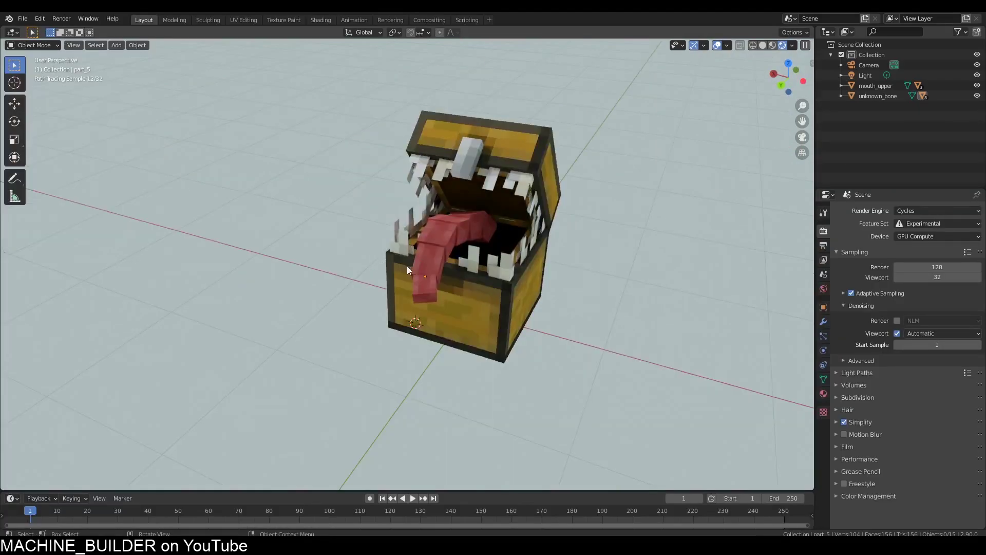
- Snap the 3D cursor to the world origin
middle_drag(407, 267, 375, 90)
middle_drag(379, 151, 489, 313)
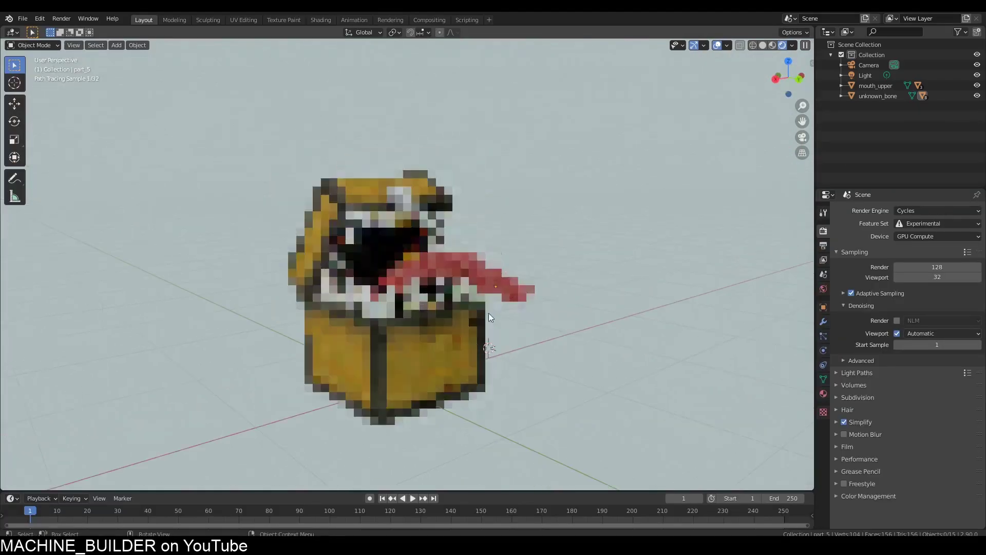
click(489, 313)
middle_drag(372, 151, 489, 180)
key(shift+s)
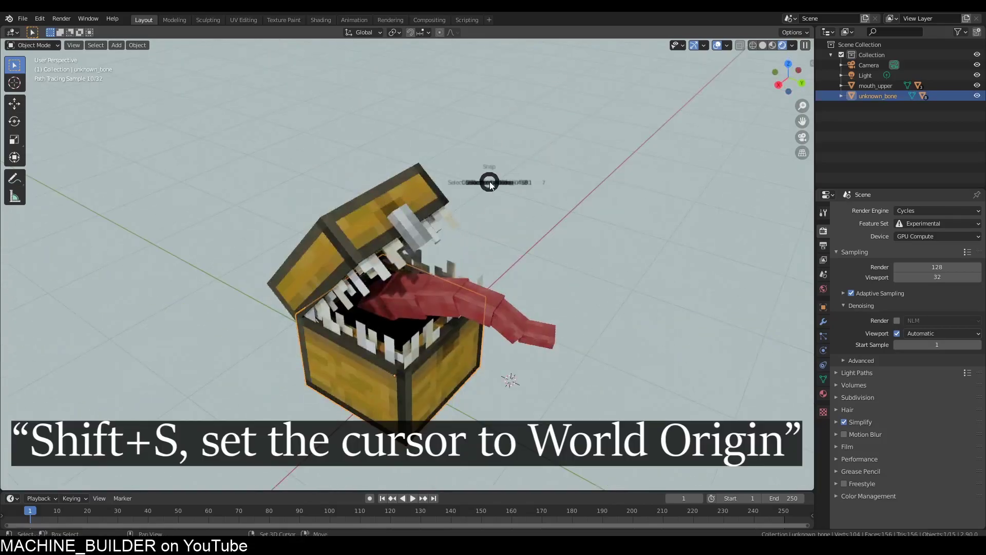
click(378, 214)
scroll(408, 233, down, 2)
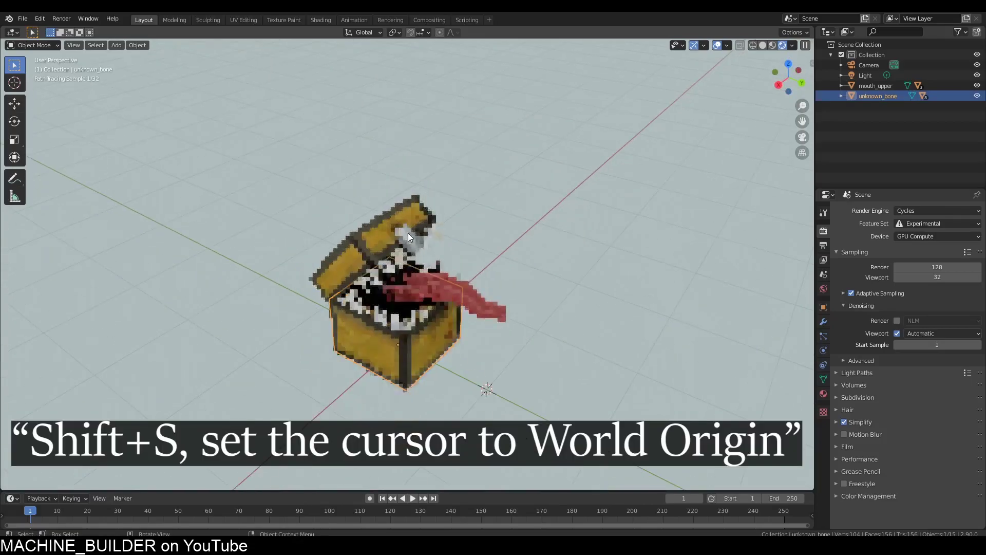
key(shift+s)
click(446, 253)
key(shift+s)
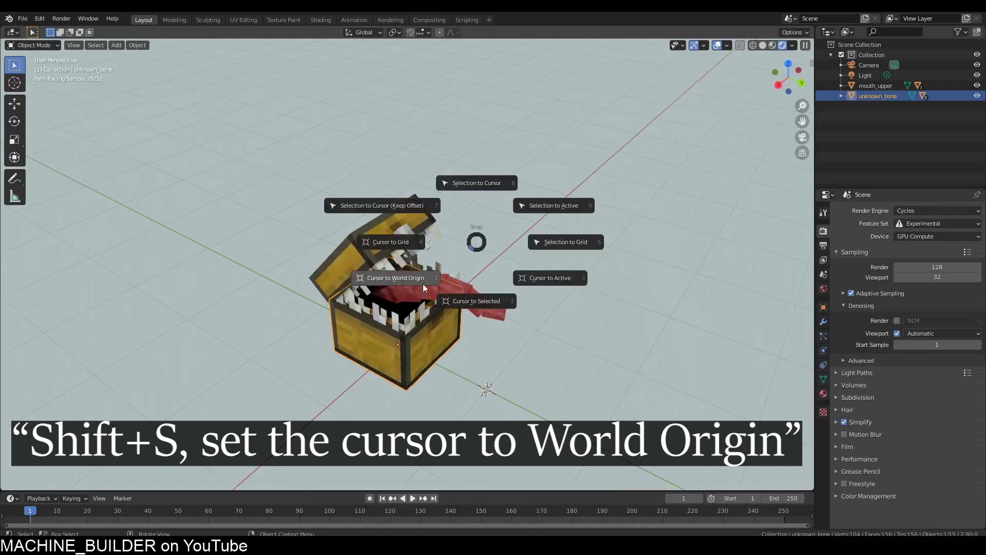
click(393, 282)
mouse_move(365, 235)
middle_down()
mouse_move(447, 223)
mouse_move(565, 154)
middle_up()
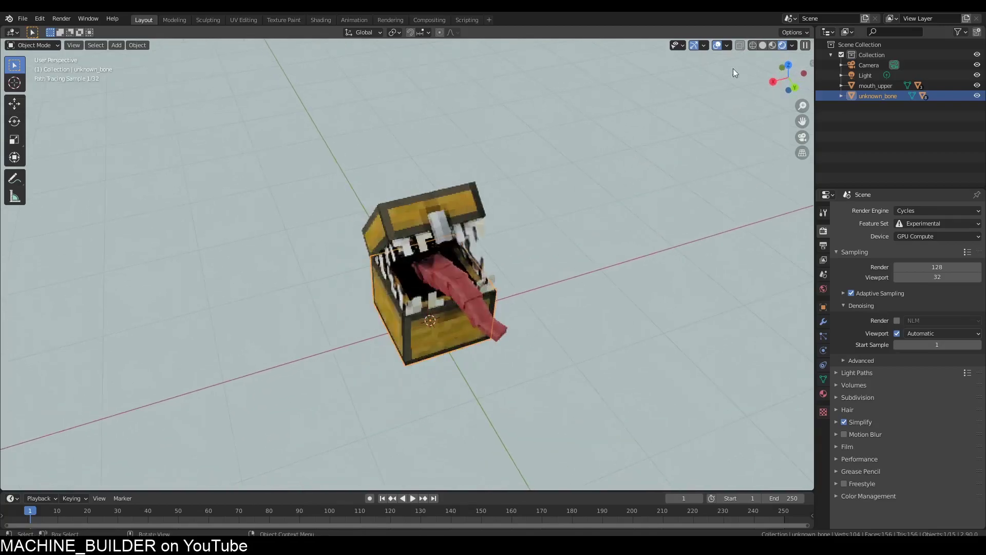
- Switch the viewport to solid shading, add a plane at the world origin and scale it up into a wide floor around the chest
click(762, 46)
middle_drag(505, 175, 436, 148)
key(shift+a)
mouse_move(436, 148)
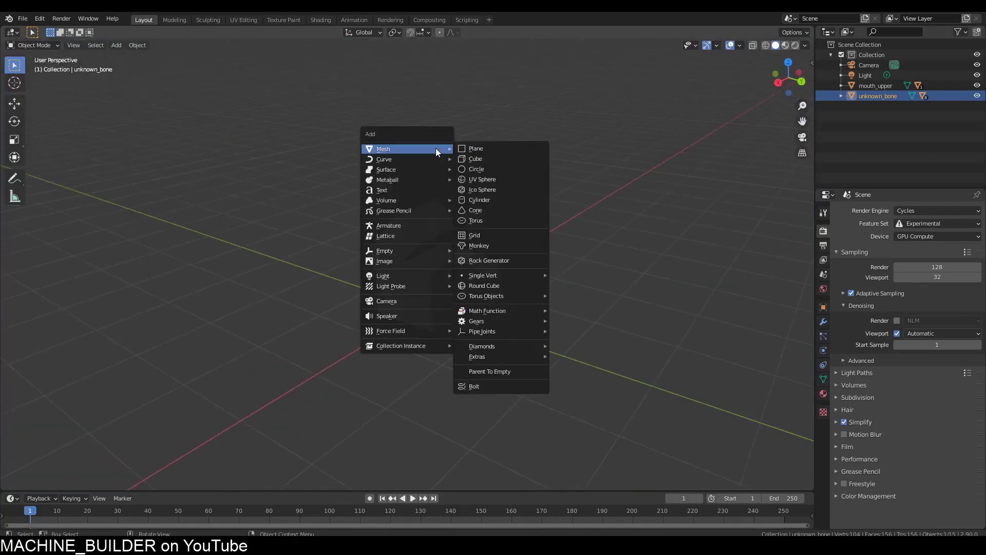
click(495, 148)
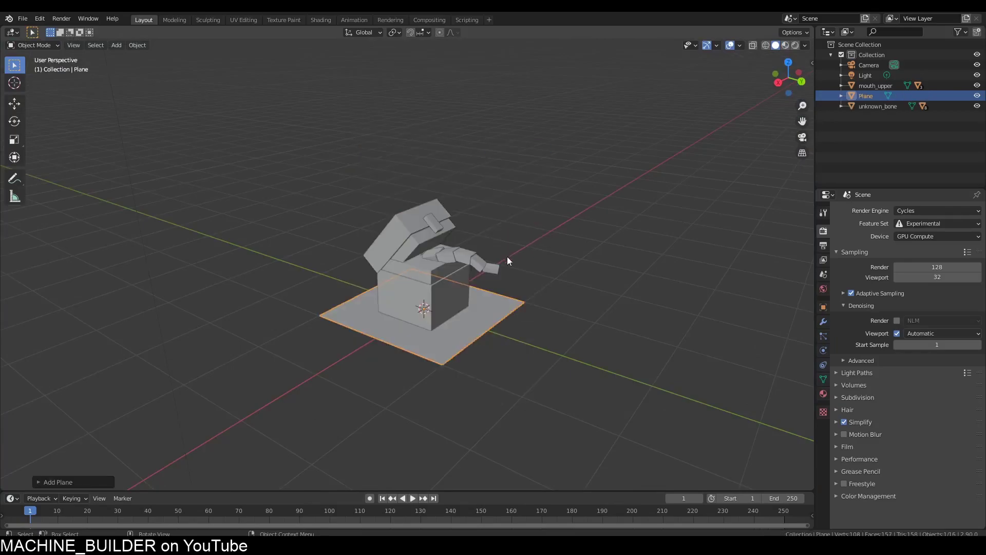
scroll(509, 262, down, 3)
key(s)
click(132, 238)
scroll(218, 275, up, 2)
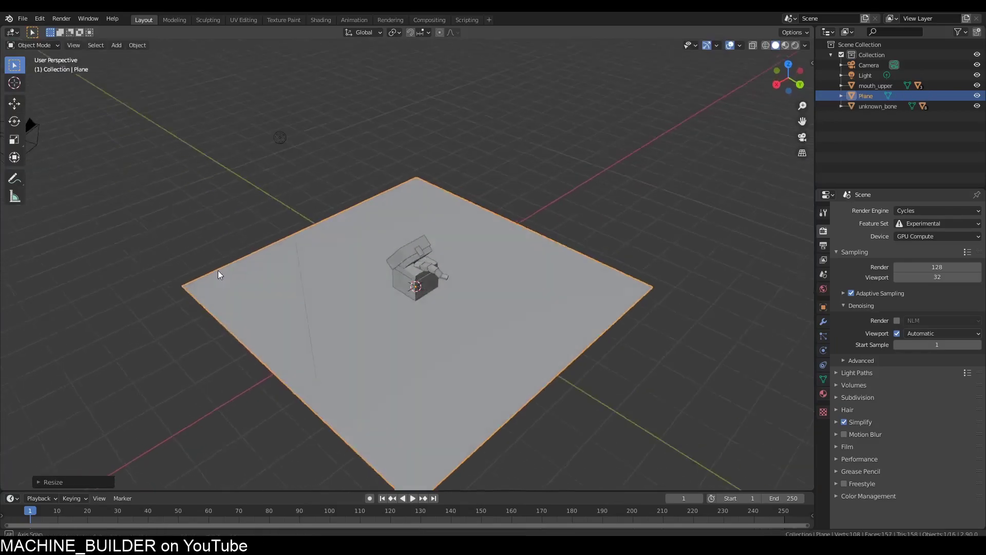
- Extrude the floor plane's two adjoining back edges straight up along Z to form tall walls behind the chest
key(Tab)
middle_drag(218, 275, 253, 263)
middle_drag(518, 260, 590, 257)
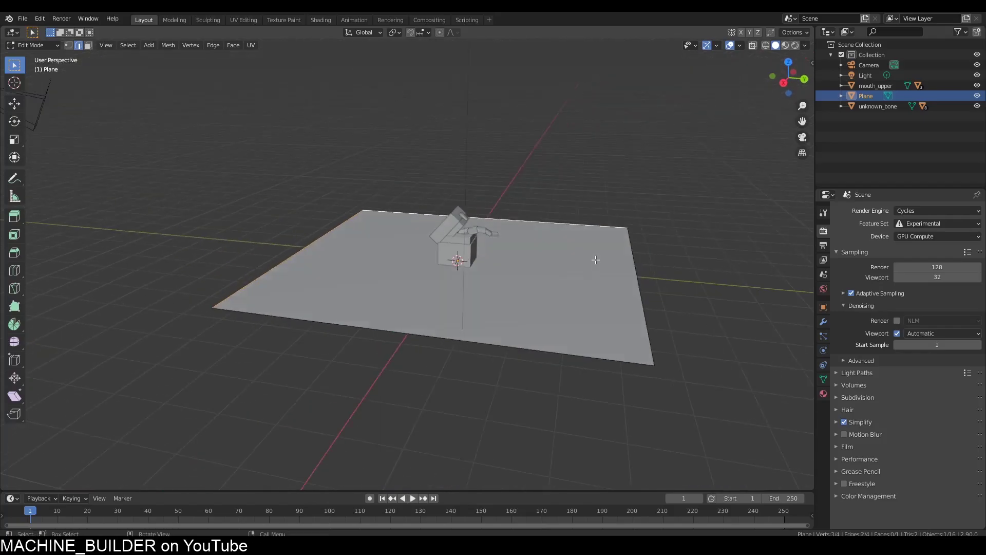
key(e)
key(z)
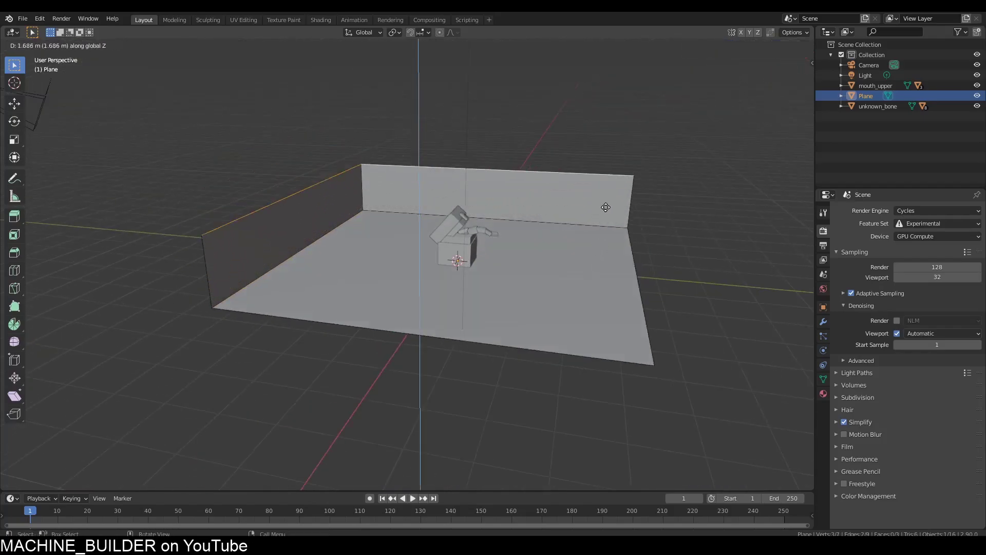
click(590, 97)
middle_drag(590, 97, 516, 127)
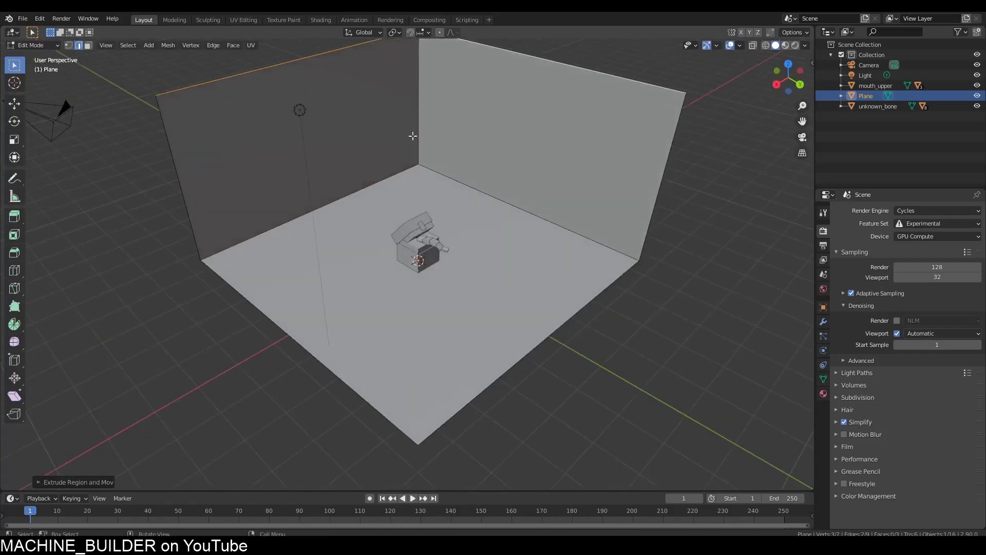
- Bevel the backdrop's wall corner and both floor-to-wall edges with 13 segments to form wide, rounded transitions, and return to Object Mode
shift+click(366, 188)
shift+click(458, 190)
middle_drag(462, 190, 507, 184)
key(ctrl+b)
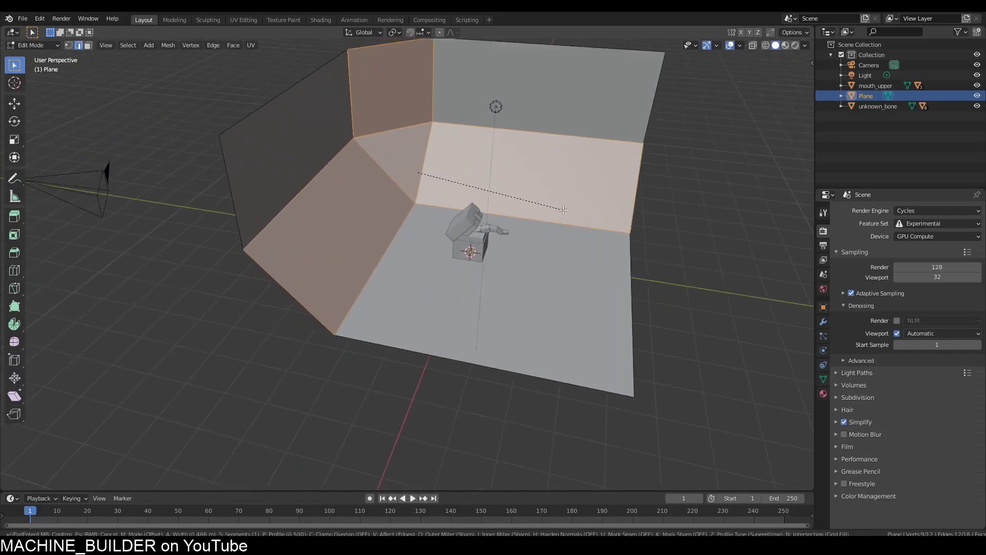
scroll(562, 206, up, 6)
scroll(564, 207, down, 5)
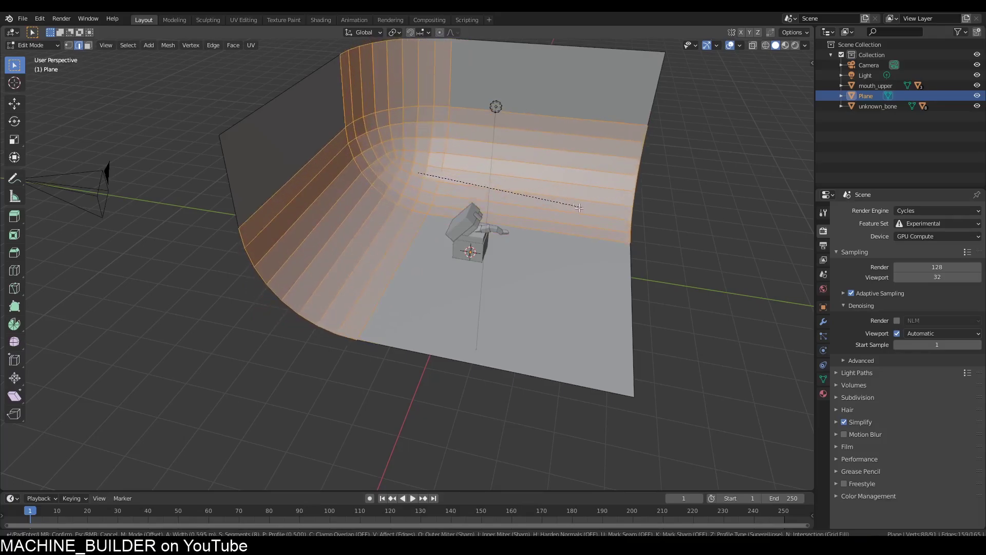
scroll(577, 196, up, 5)
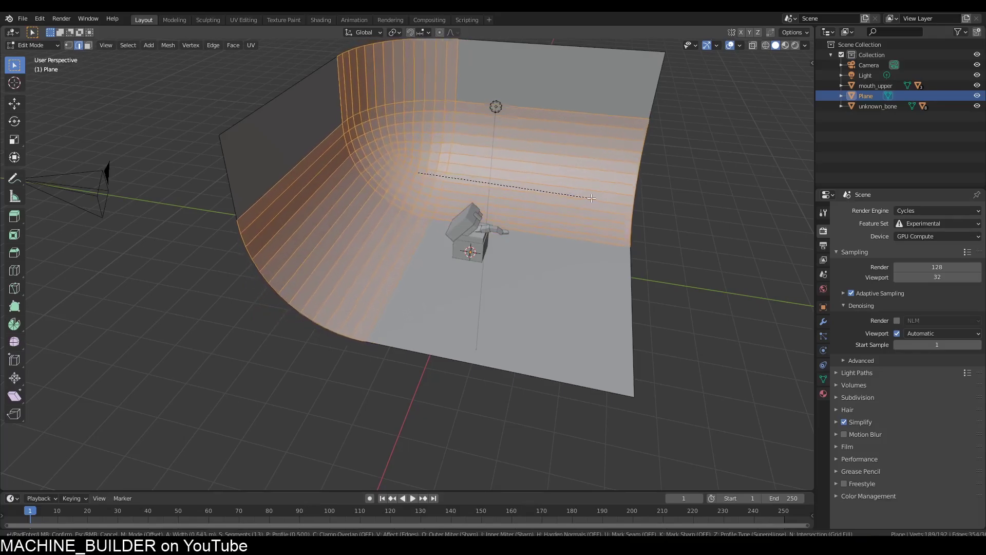
key(Tab)
- Apply smooth shading to the curved backdrop
middle_drag(584, 200, 485, 185)
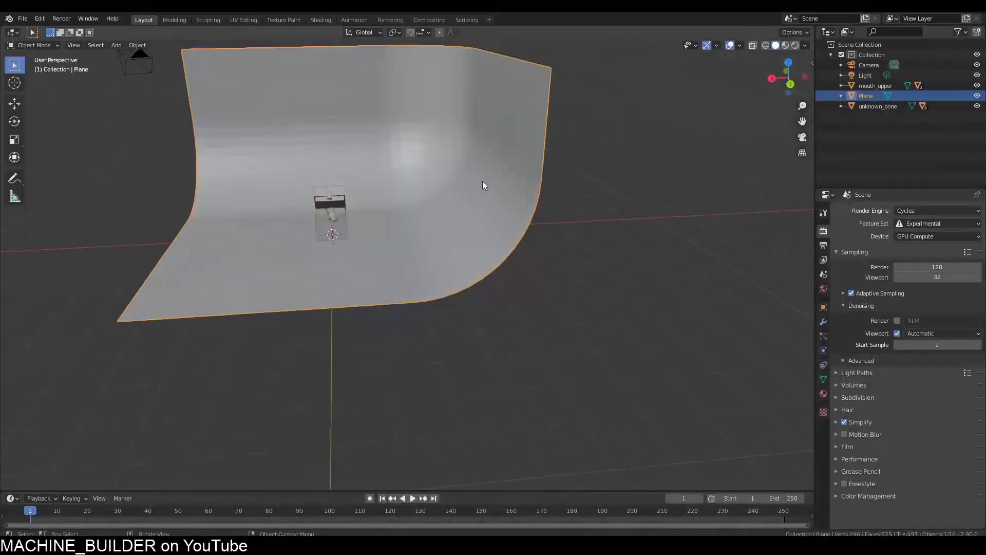
right_click(483, 185)
click(451, 157)
scroll(401, 170, down, 3)
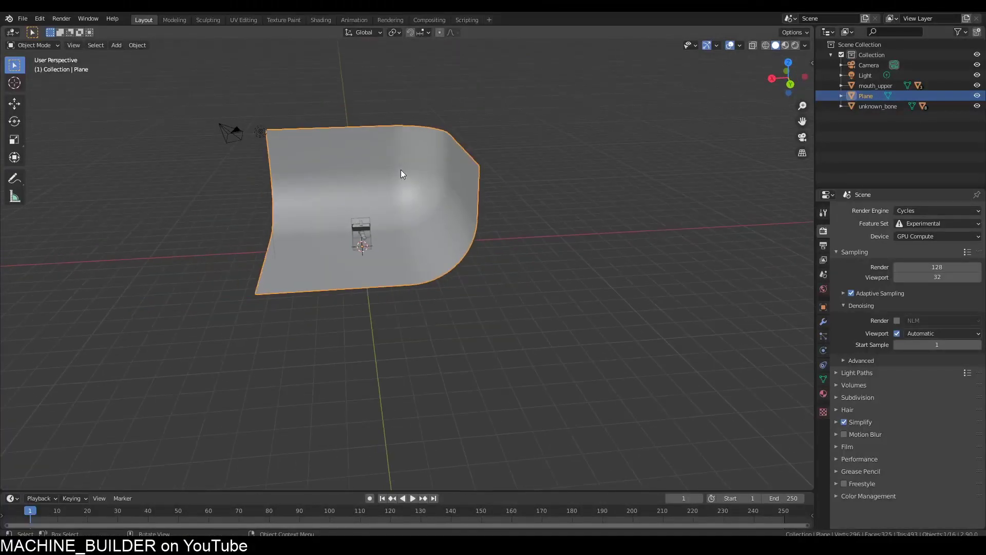
middle_drag(401, 170, 480, 198)
- Move the camera to the open front of the backdrop and look through it
click(180, 207)
click(495, 246)
middle_drag(496, 245, 506, 287)
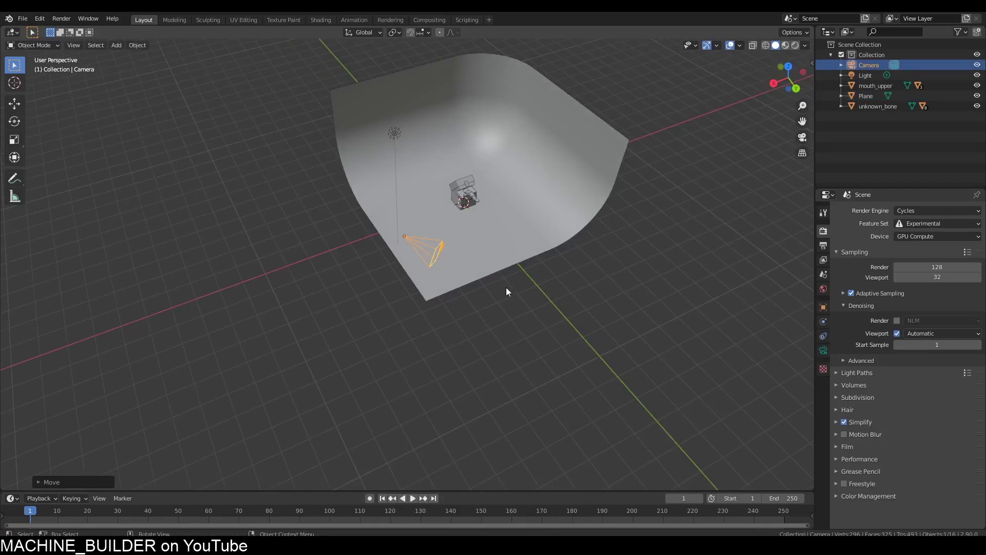
key(KP_0)
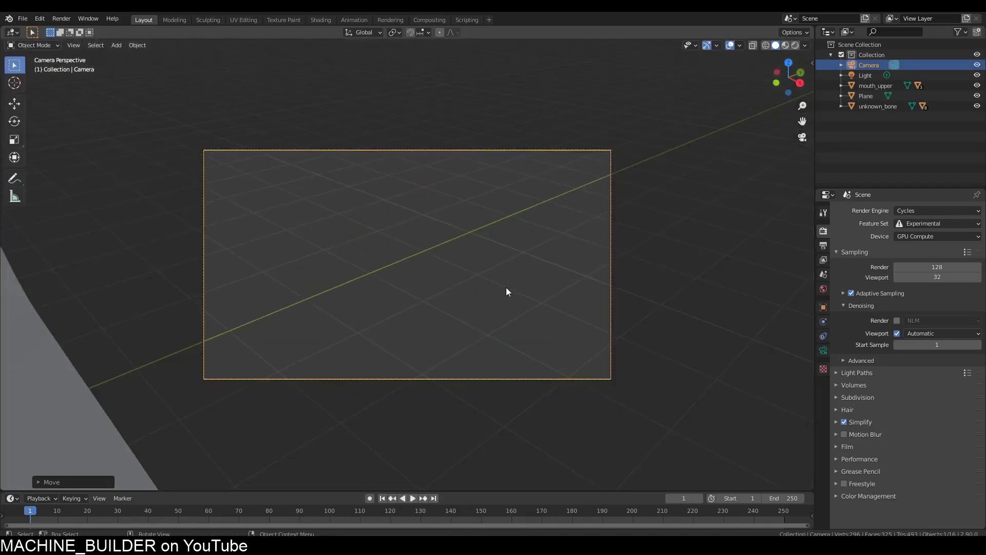
- Use walk navigation to fly the camera until the open chest is framed near the center against the backdrop
key(shift+grave)
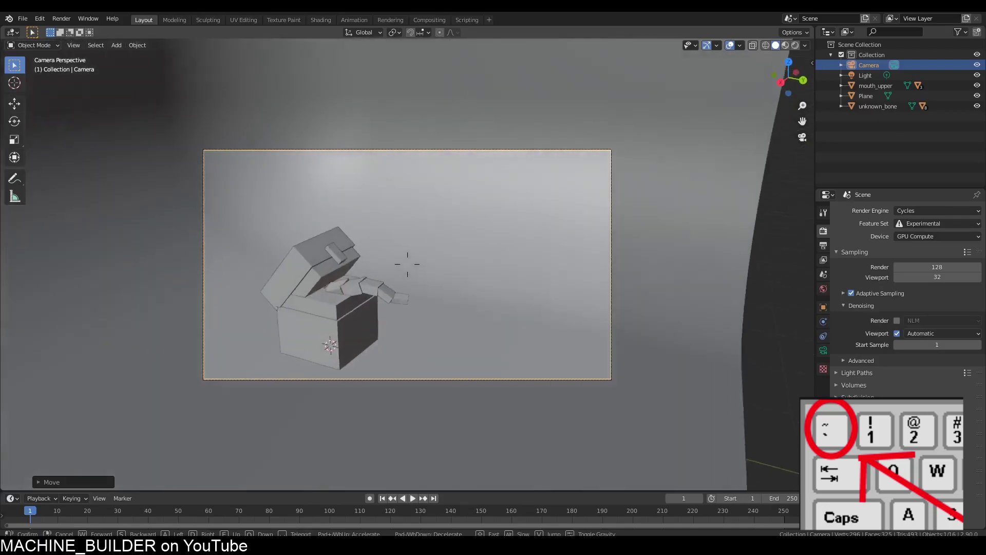
key(w)
key(s)
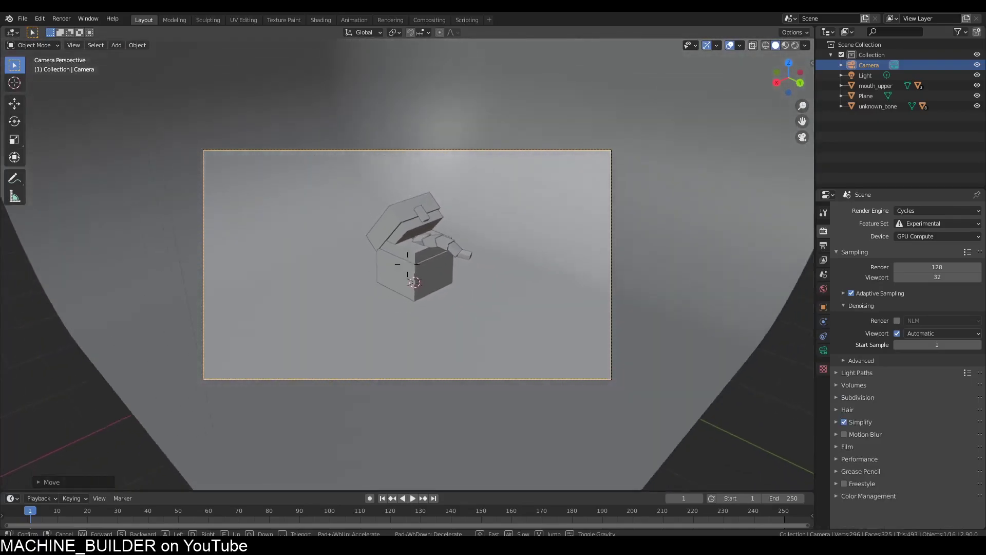
key(w)
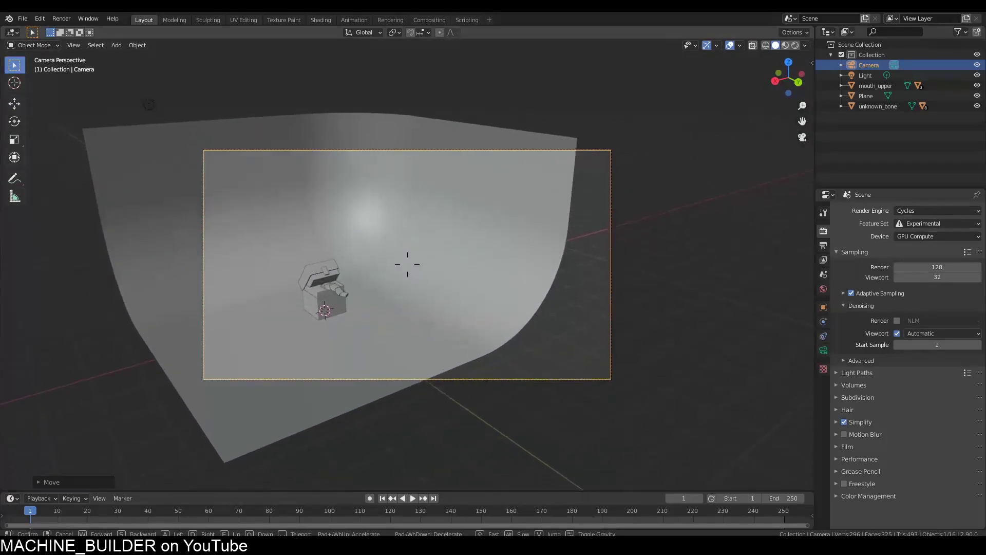
key(w)
key(w)
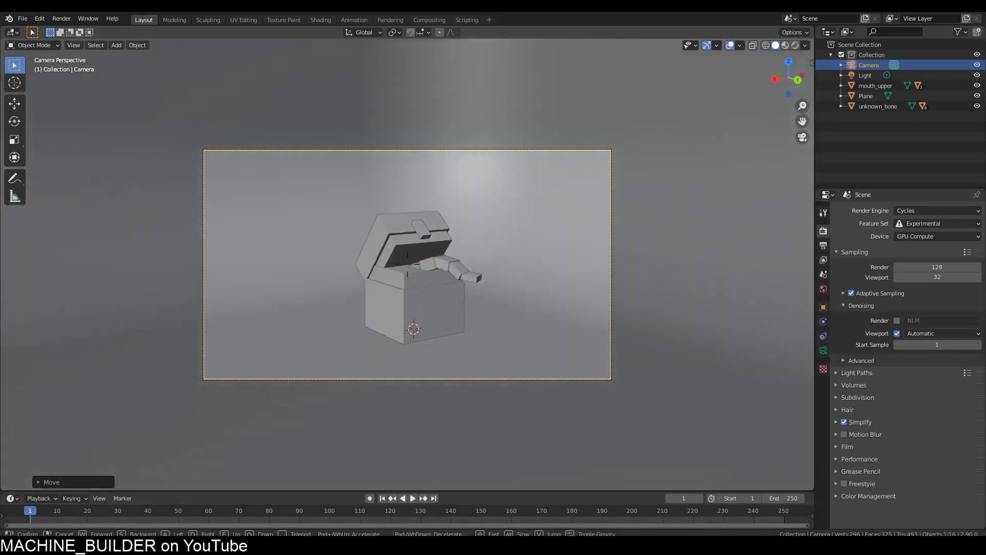
key(w)
key(s)
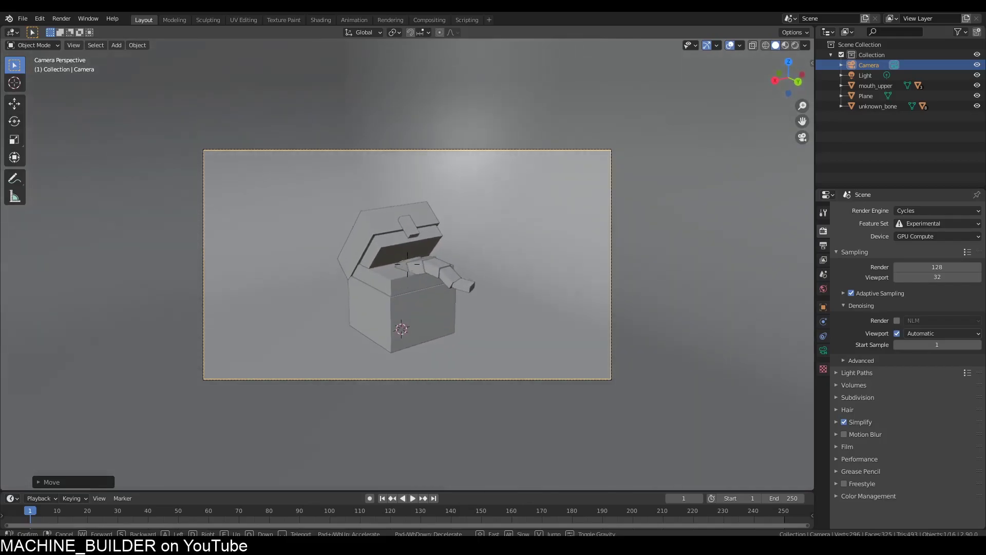
key(s)
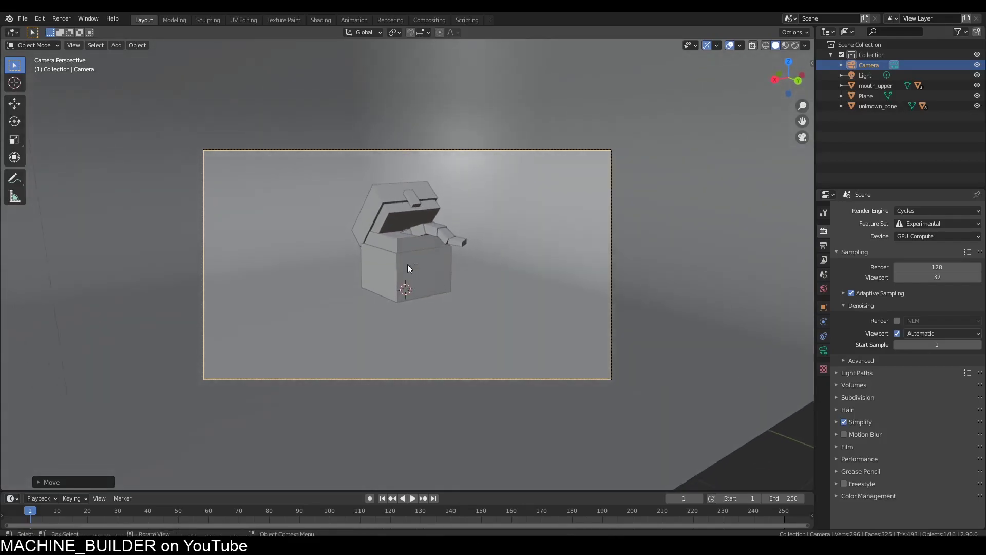
- Set the horizontal render resolution to 1080 px for a square frame, and walk the camera closer to the chest
click(824, 246)
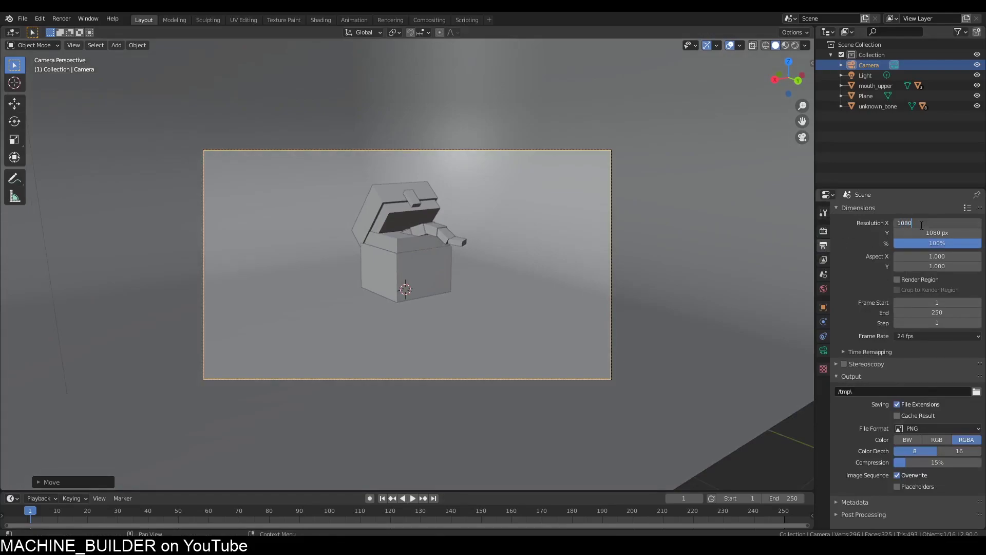
click(922, 225)
text(1080)
key(Return)
key(w)
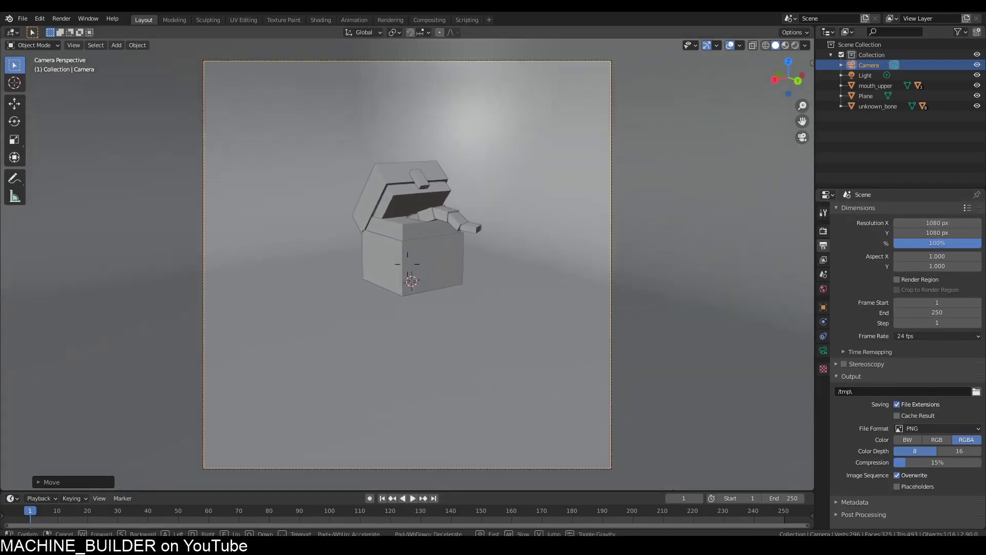
click(408, 264)
- Try to move the chest's base on its own, and undo the move
click(426, 279)
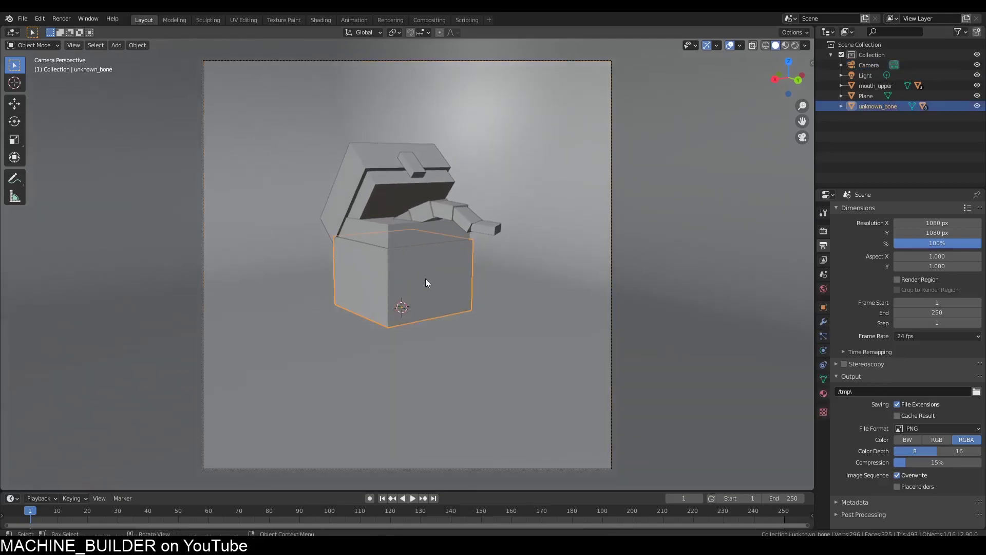
key(g)
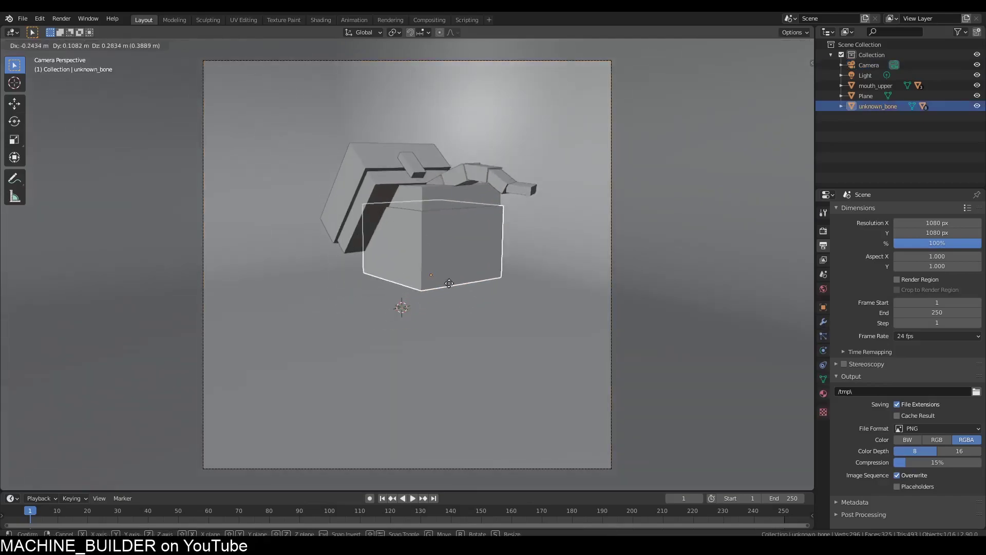
click(519, 360)
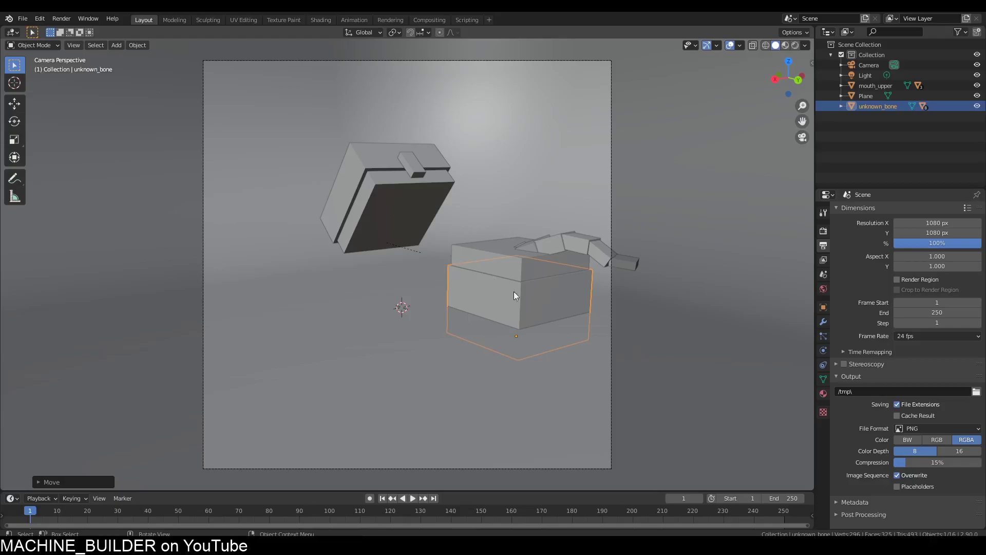
key(ctrl+z)
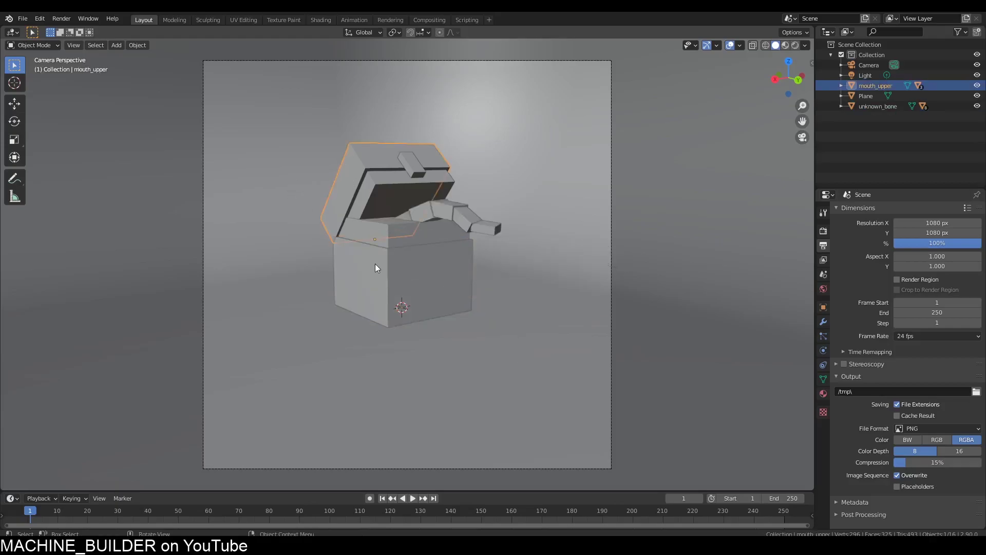
- Parent the chest's lid to its base, and move the whole chest up above the floor
shift+click(372, 267)
key(ctrl+p)
click(372, 267)
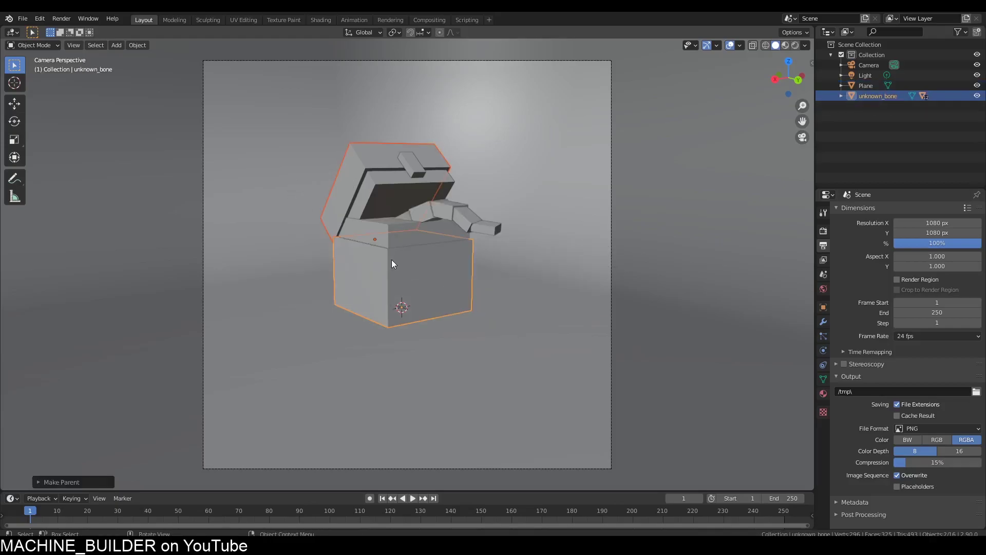
click(393, 264)
key(g)
click(446, 295)
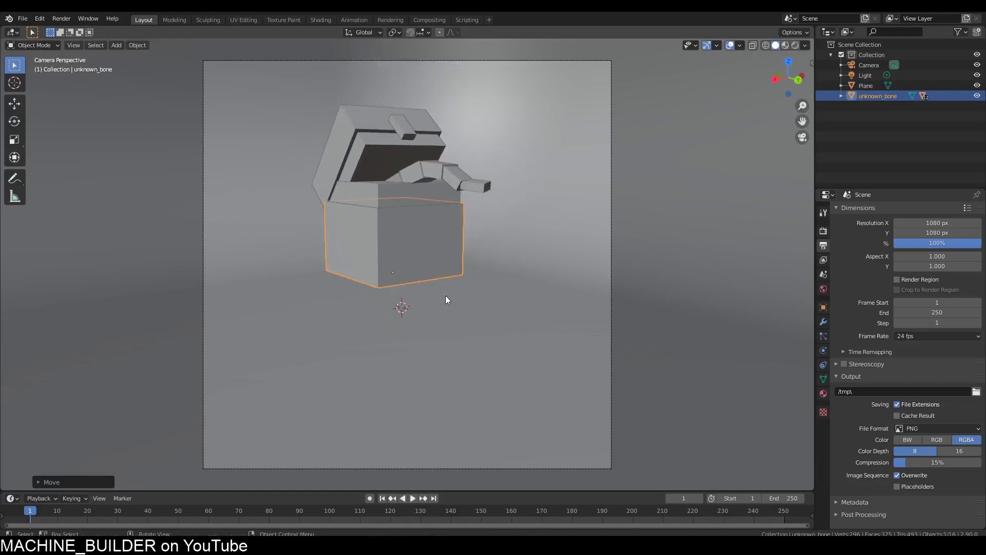
- Try to rotate the raised chest about the view axis, and undo the rotation
key(r)
click(452, 270)
key(ctrl+z)
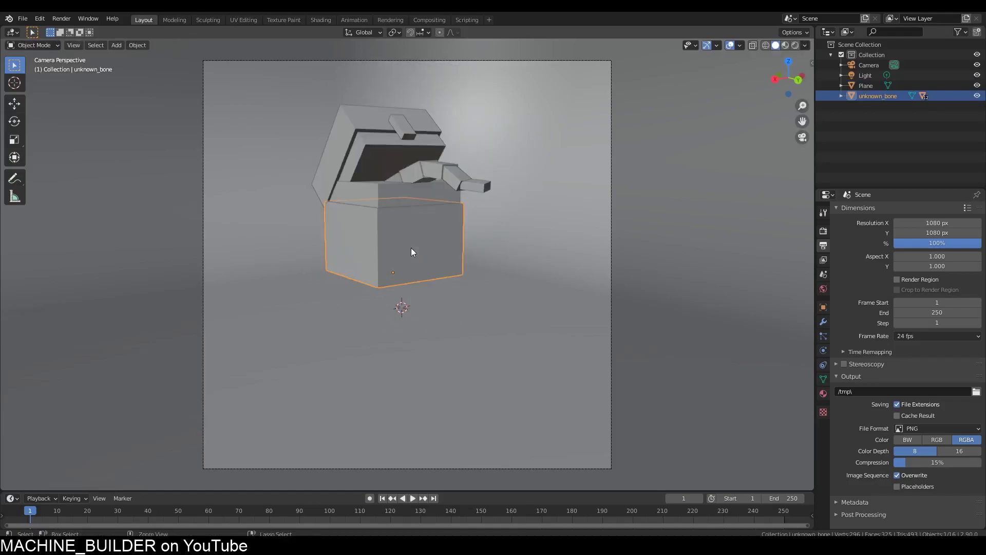
- Tilt the raised chest with a free trackball rotation, turning its front corner toward the camera, and move it slightly within the frame
mouse_move(411, 248)
middle_down()
mouse_move(446, 251)
mouse_move(471, 268)
mouse_move(420, 255)
middle_up()
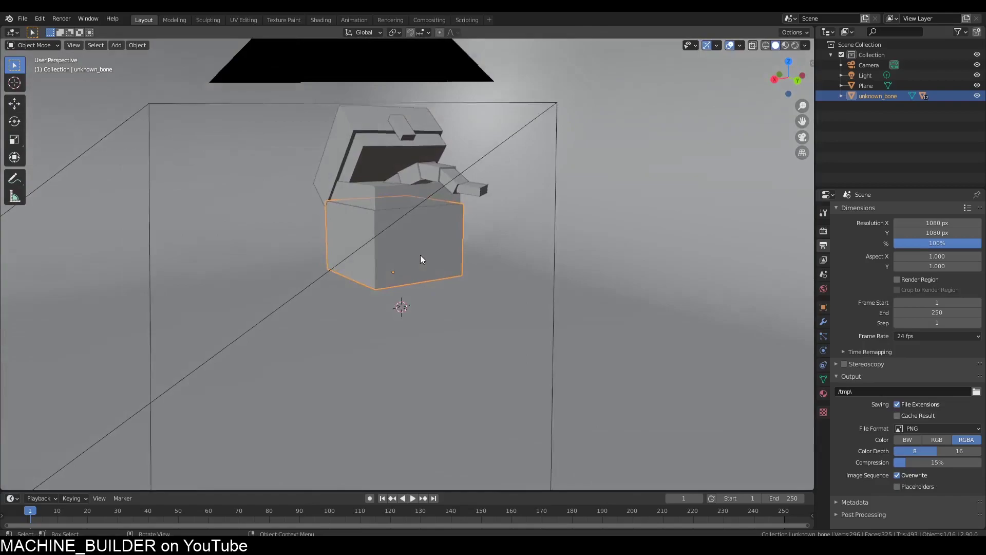
key(KP_0)
key(r)
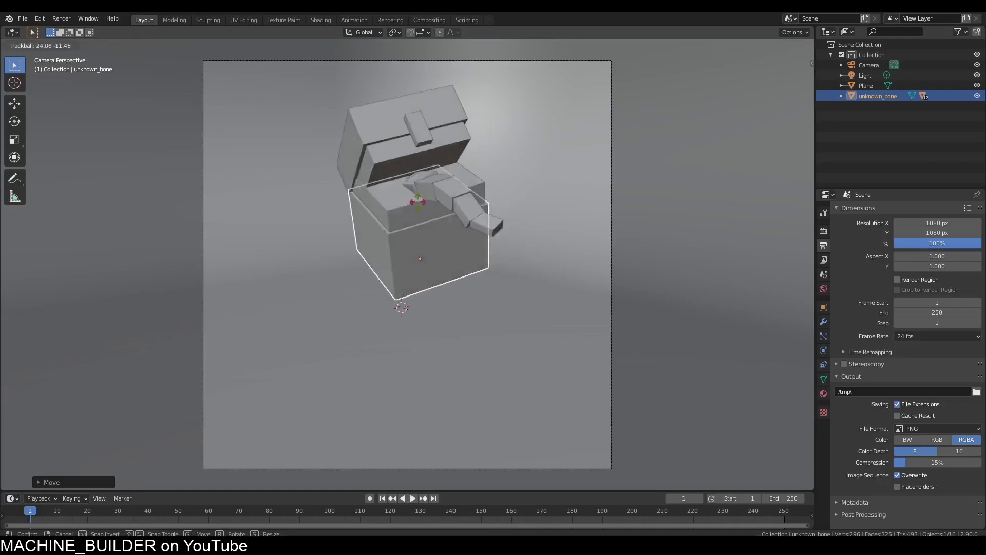
click(432, 207)
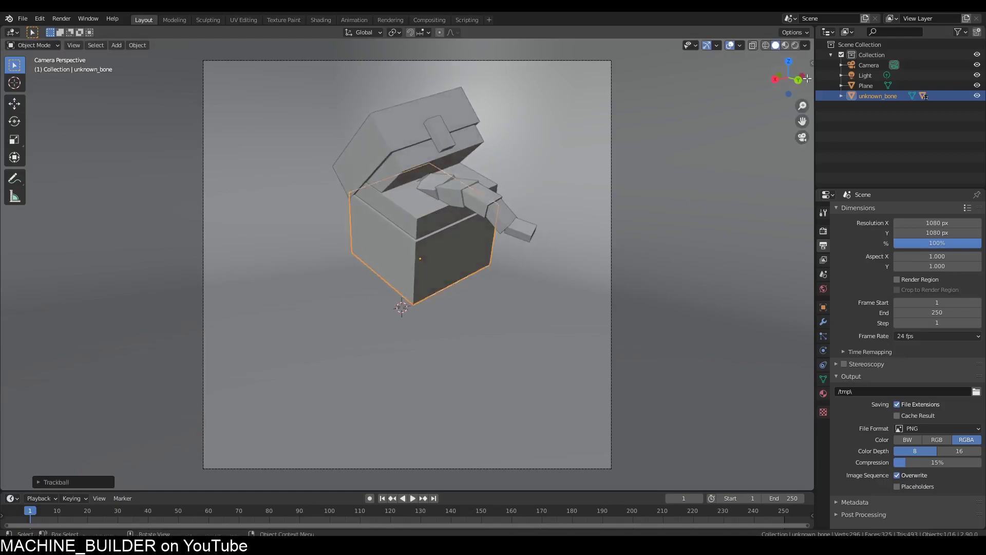
key(g)
click(583, 161)
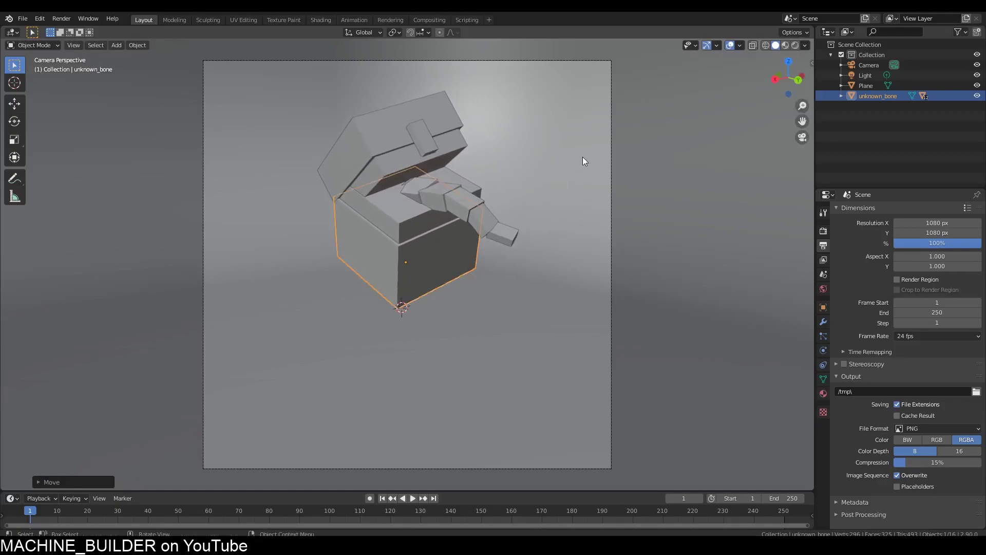
- Preview the scene in rendered shading and give the curved backdrop a new material with a dark grey base color and roughness 0
click(796, 45)
click(483, 386)
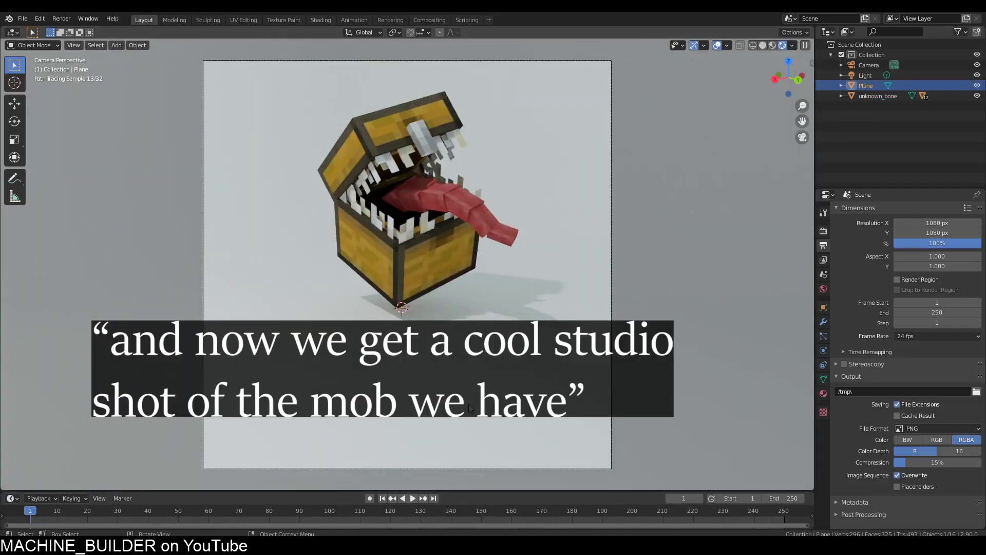
mouse_move(469, 404)
middle_down()
mouse_move(454, 289)
mouse_move(549, 326)
mouse_move(468, 317)
middle_up()
scroll(454, 289, down, 5)
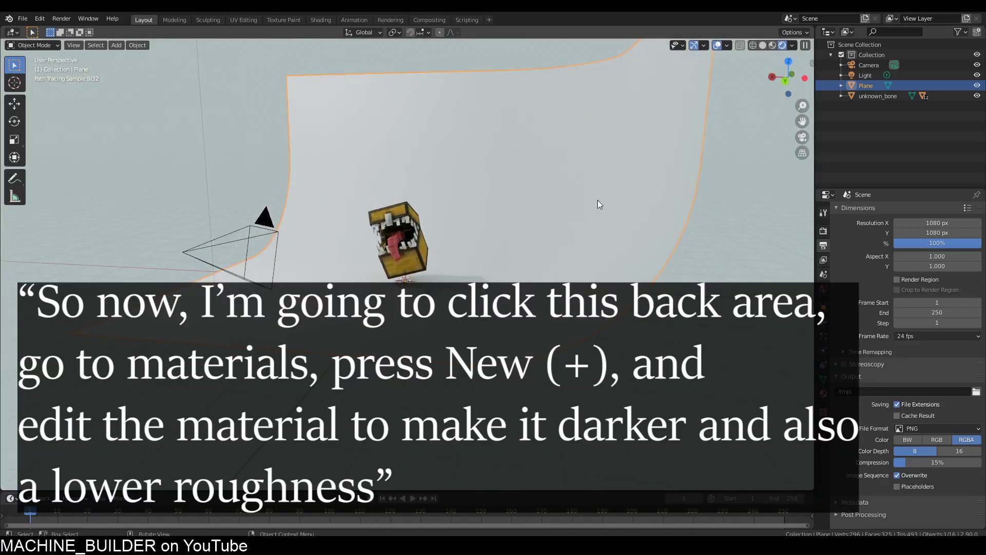
click(824, 395)
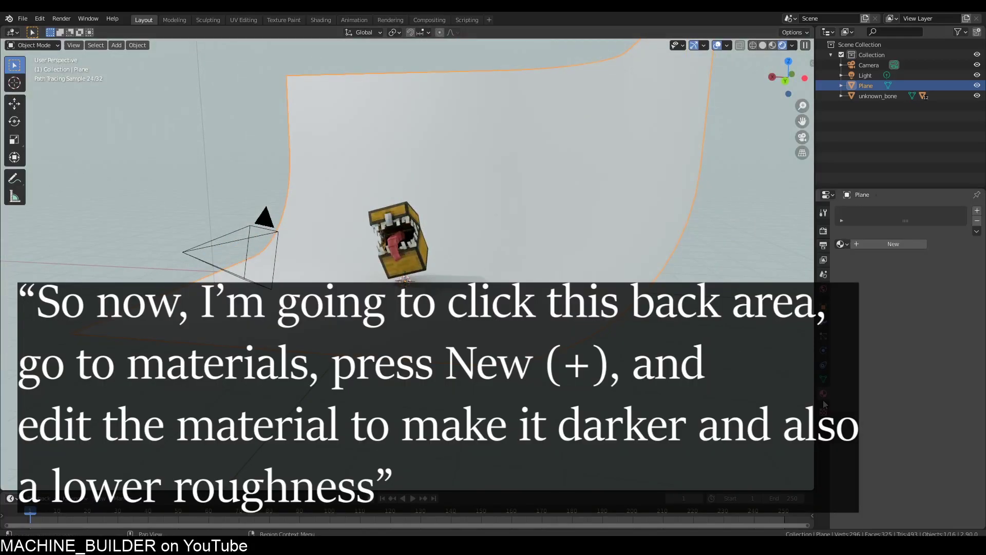
click(878, 244)
key(KP_0)
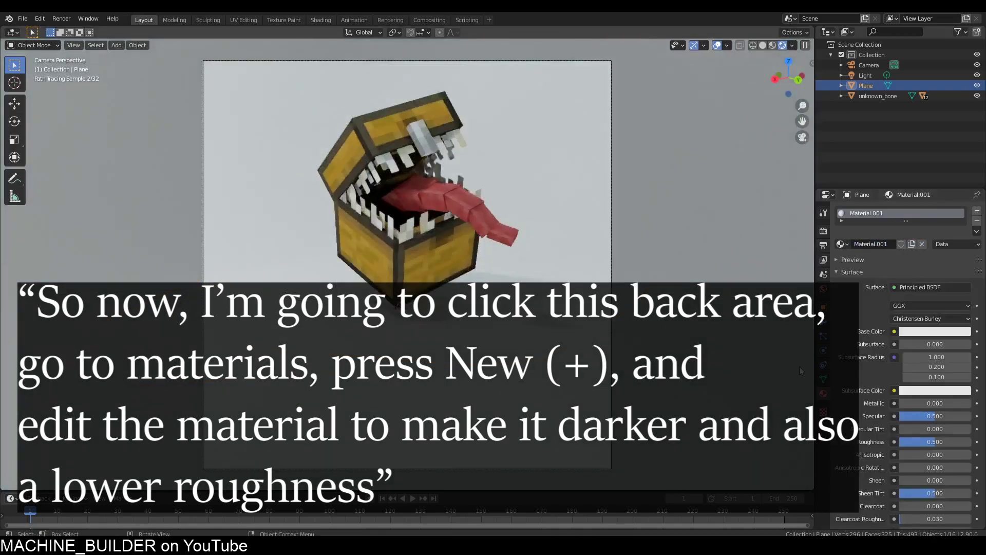
click(913, 333)
drag(966, 197, 965, 236)
drag(942, 439, 904, 439)
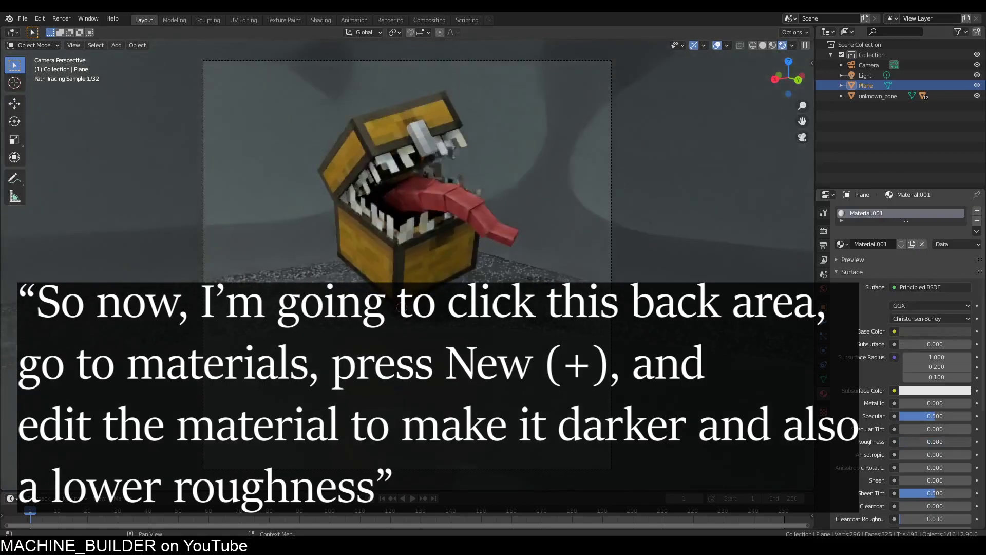
- Reposition the camera with walk navigation to frame both the chest and its reflection in the floor
click(402, 61)
key(s)
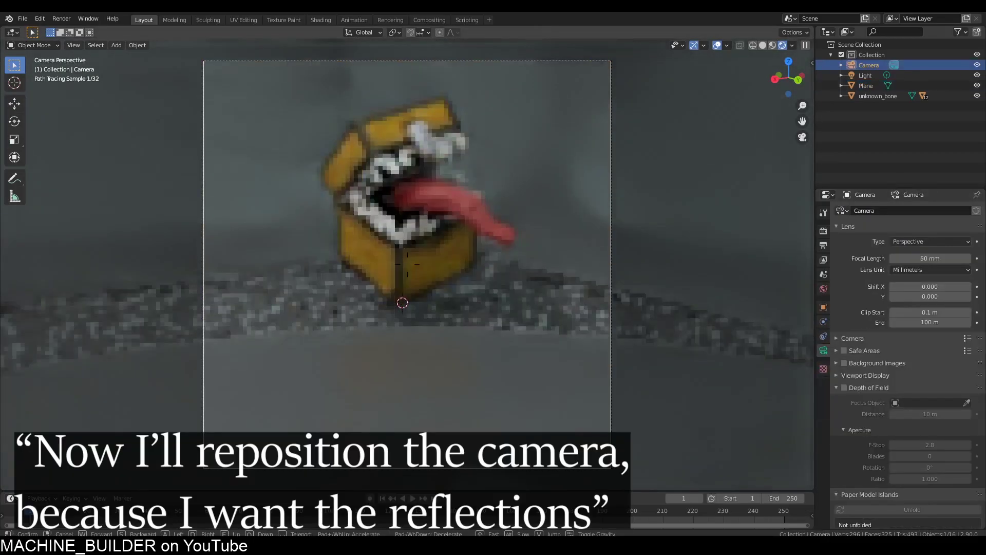
key(w)
key(w)
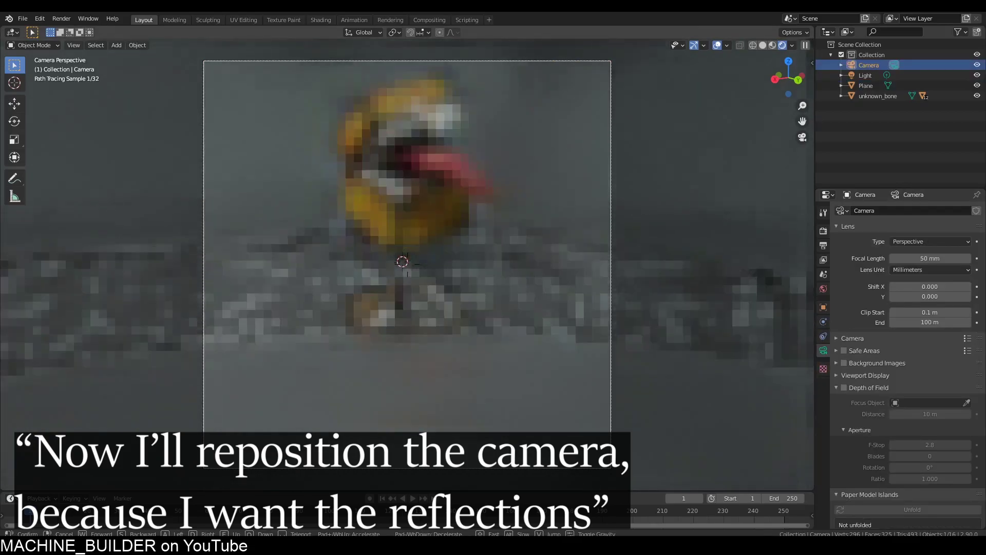
key(s)
click(457, 384)
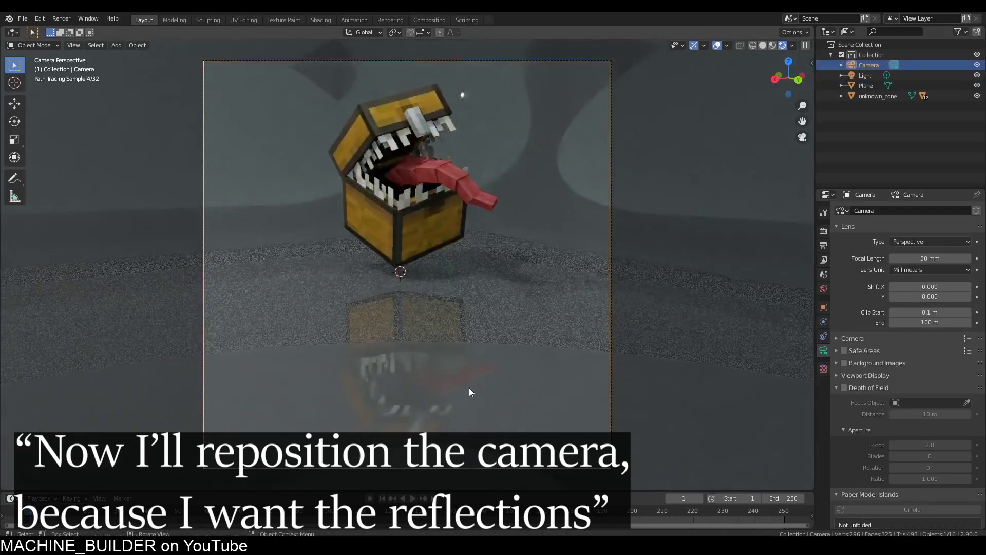
- Set the backdrop material's roughness to 0.092, its base color to black and its metallic value to 1.000
click(470, 388)
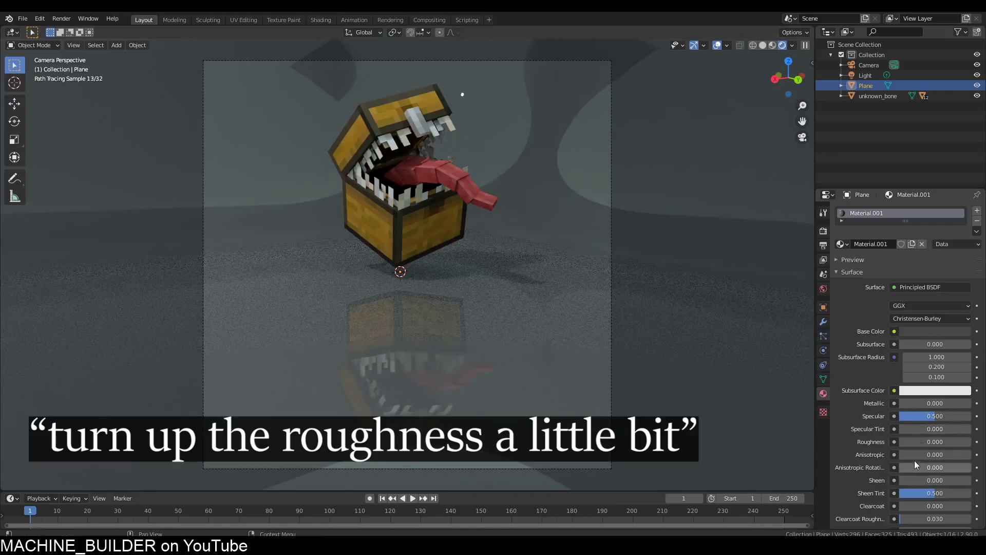
drag(918, 443, 924, 443)
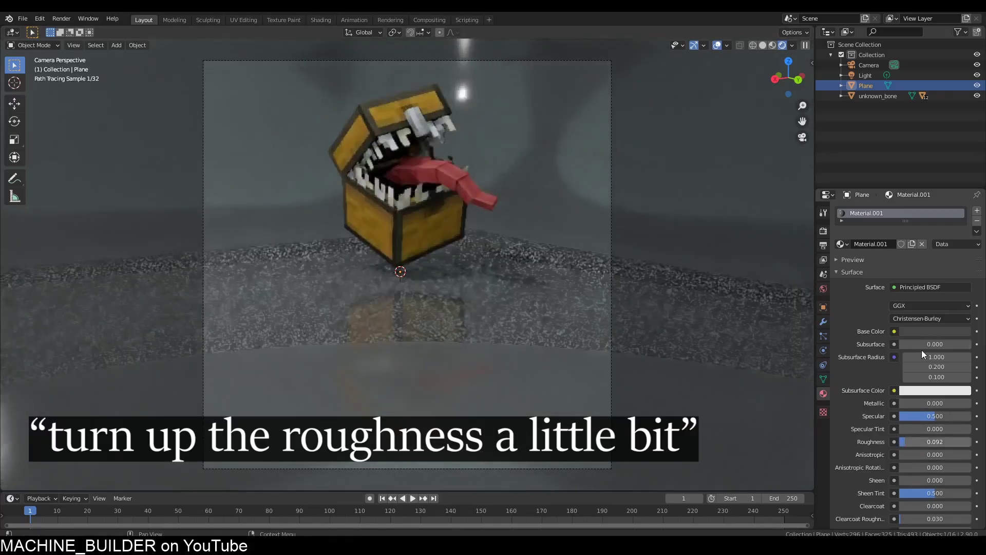
click(924, 332)
click(963, 259)
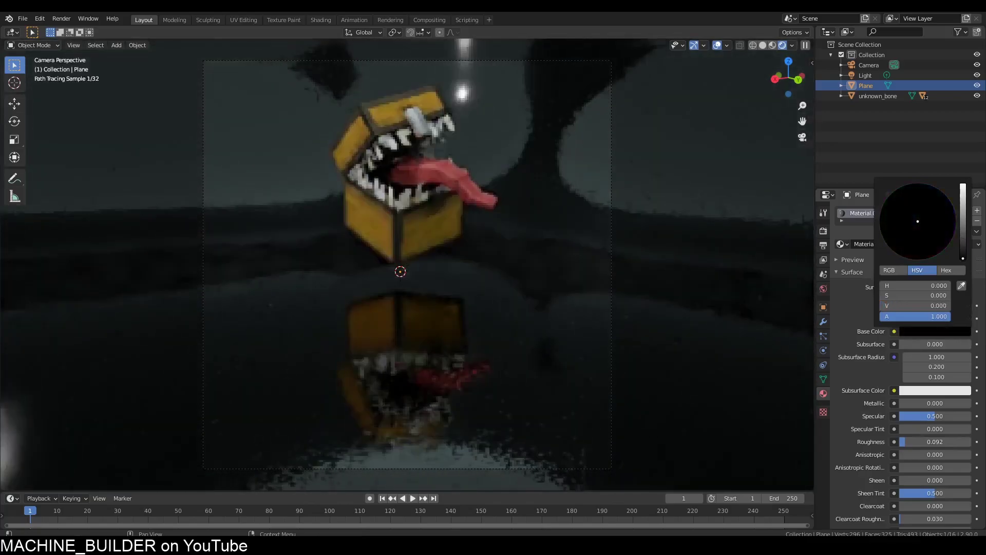
drag(925, 404, 971, 403)
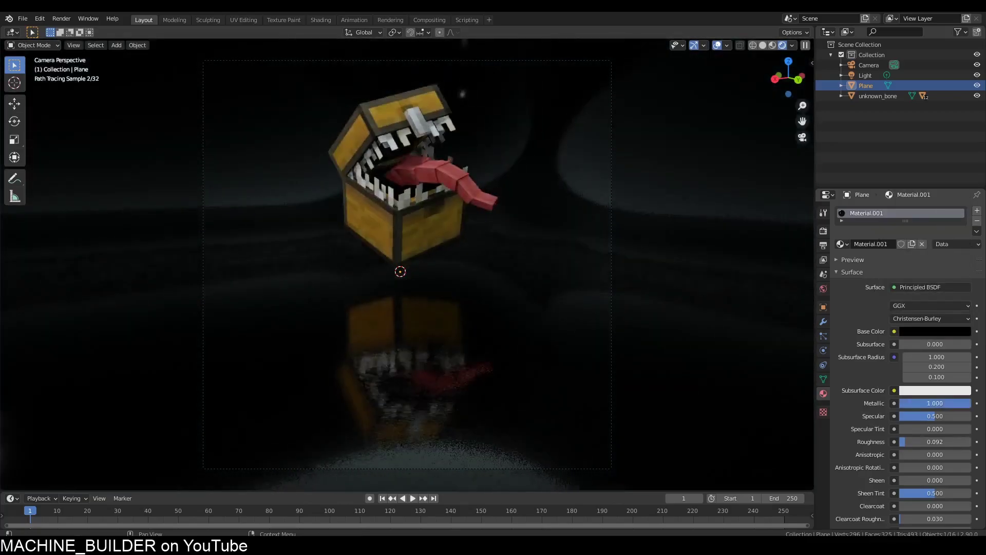
- Change the world background color to black
middle_drag(436, 347, 420, 289)
scroll(436, 377, down, 8)
click(824, 289)
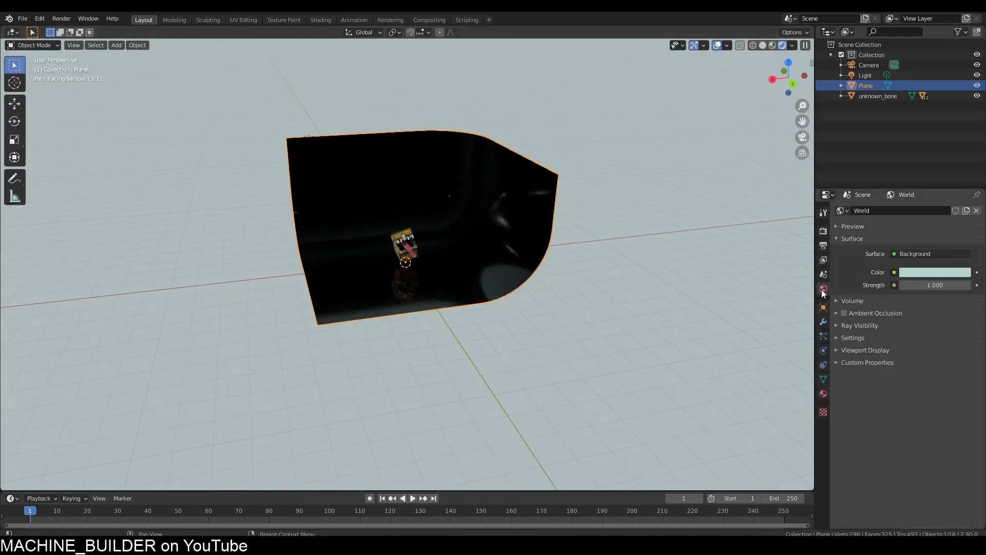
click(929, 271)
drag(965, 174, 965, 205)
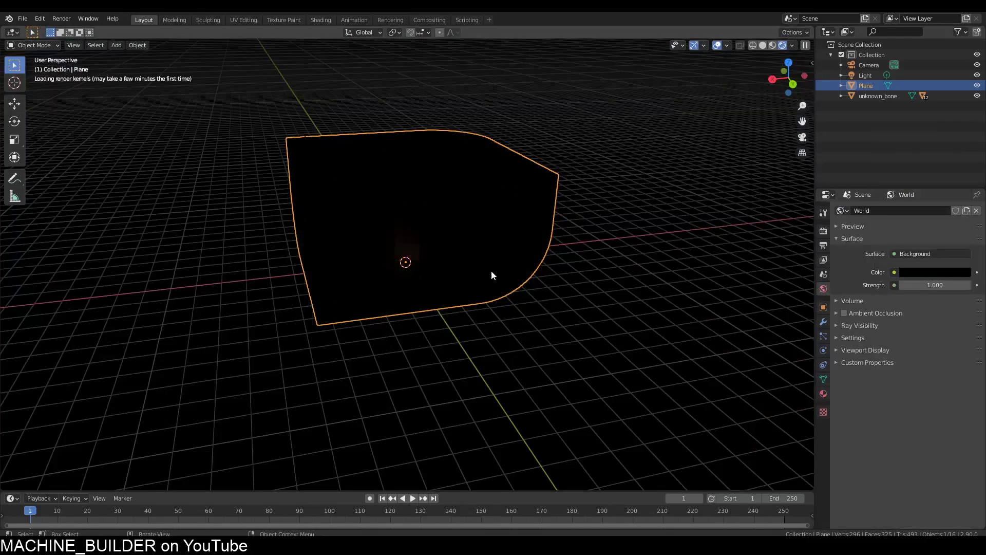
- Move the light in front of the chest, and adjust its placement from the camera view with the Z axis locked
middle_drag(422, 256, 374, 247)
click(310, 132)
middle_drag(310, 132, 467, 205)
key(g)
click(429, 261)
key(g)
click(470, 250)
key(KP_0)
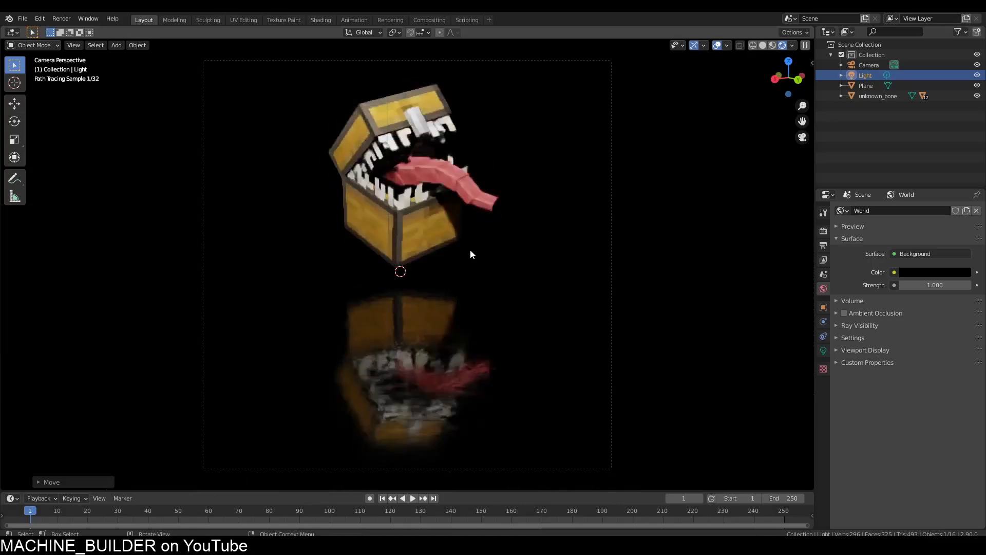
key(g)
key(shift+z)
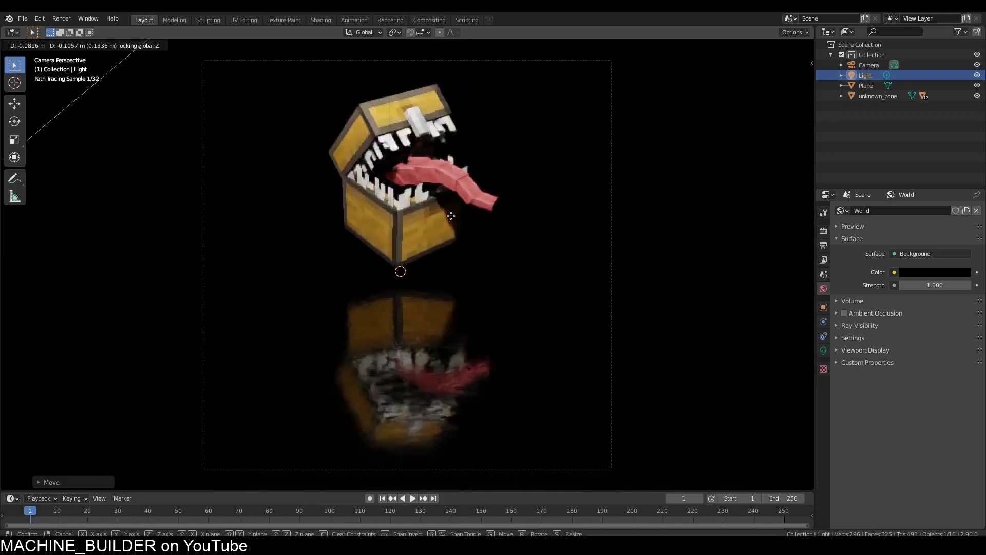
click(377, 127)
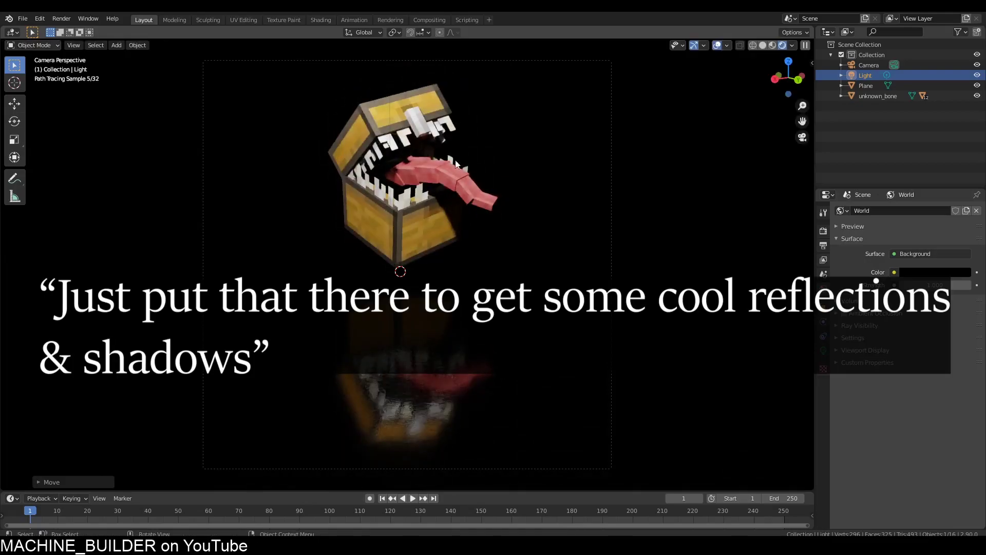
- Soften and dim the point light by setting its radius to 0.798 m and its power to 378.3 W
click(823, 351)
middle_drag(611, 265, 419, 318)
scroll(532, 272, down, 4)
scroll(414, 321, up, 3)
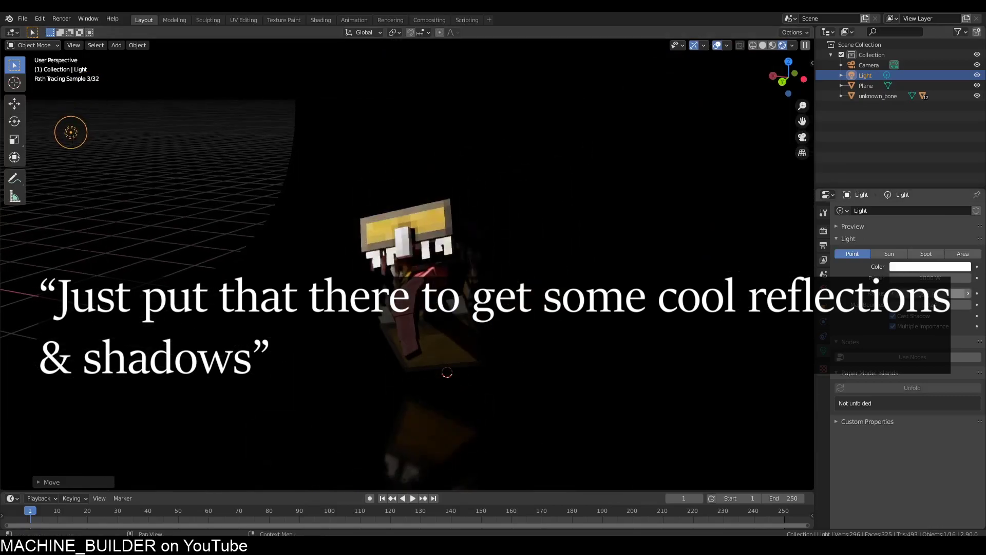
drag(925, 293, 963, 293)
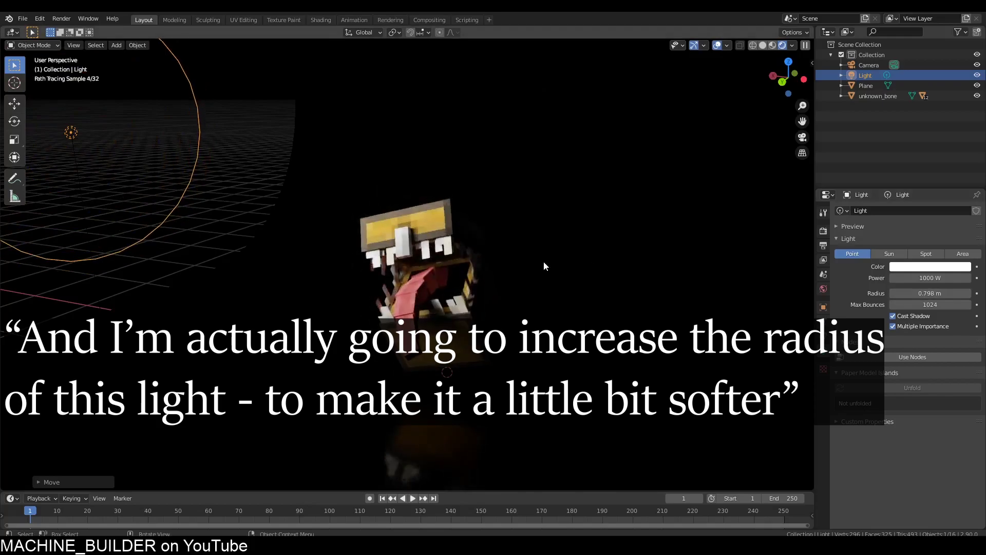
key(KP_0)
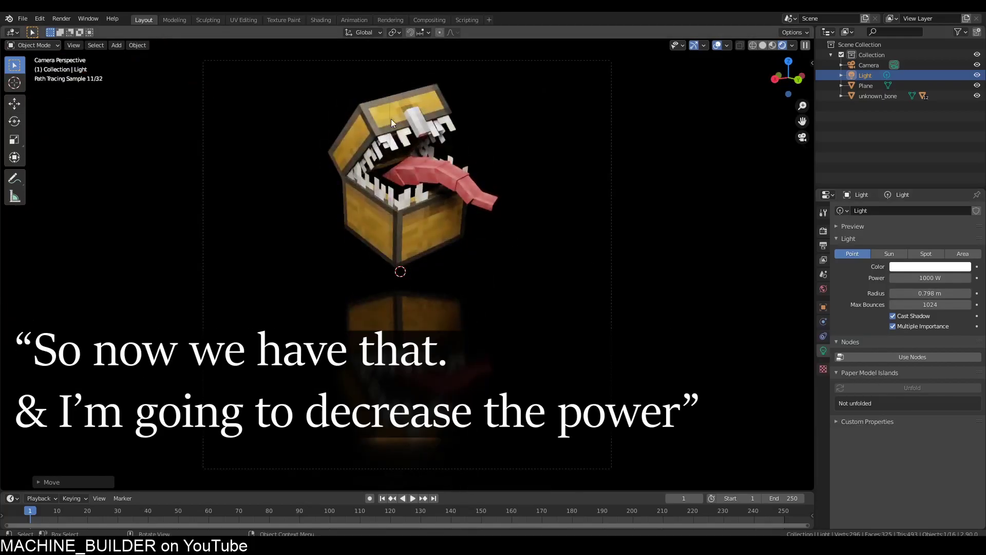
mouse_move(930, 277)
mouse_down()
mouse_move(887, 278)
mouse_move(946, 269)
mouse_up()
- Duplicate the light and place the two lights on opposite sides in front of the chest, moving only horizontally
middle_drag(572, 242, 494, 276)
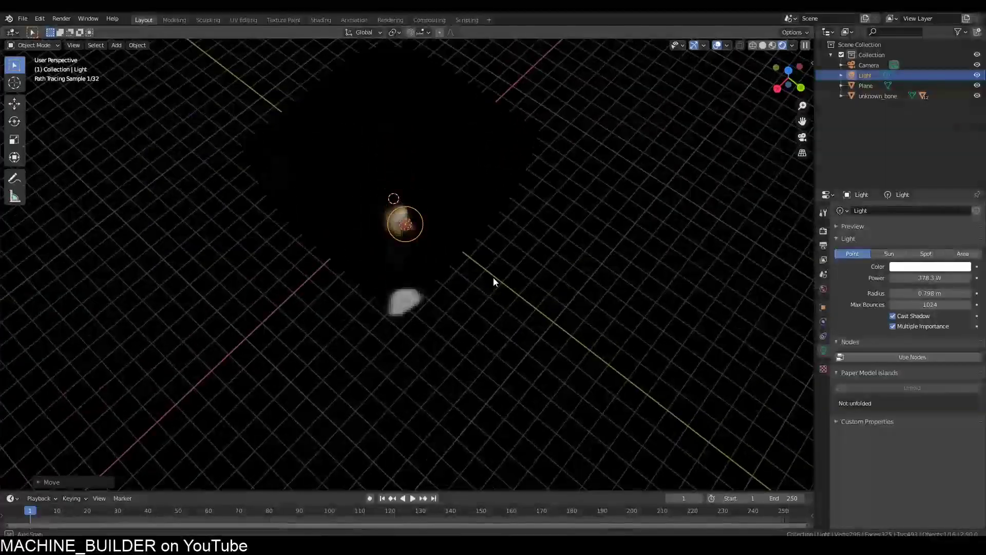
key(shift+d)
key(shift+z)
click(447, 275)
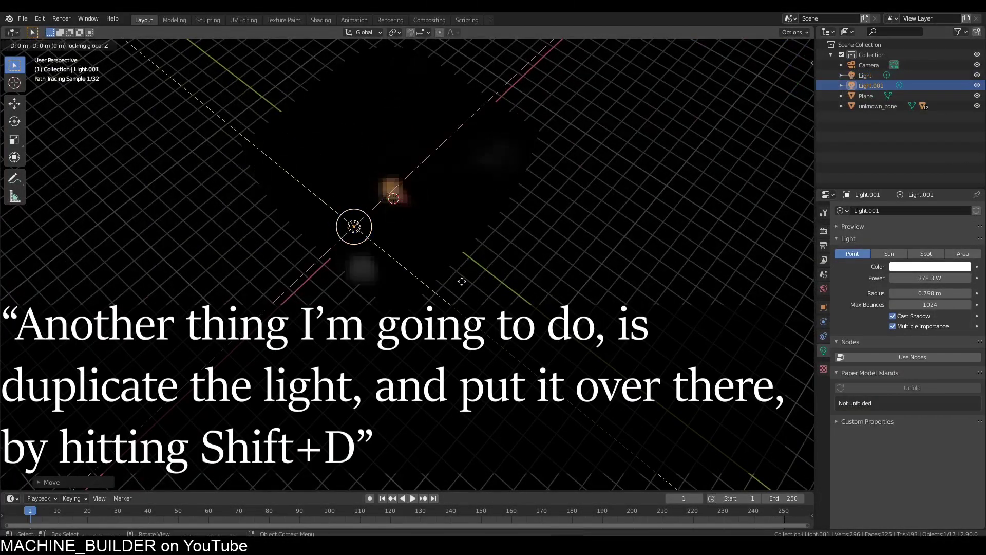
- Tint the original light a pale blue
middle_drag(365, 226, 467, 207)
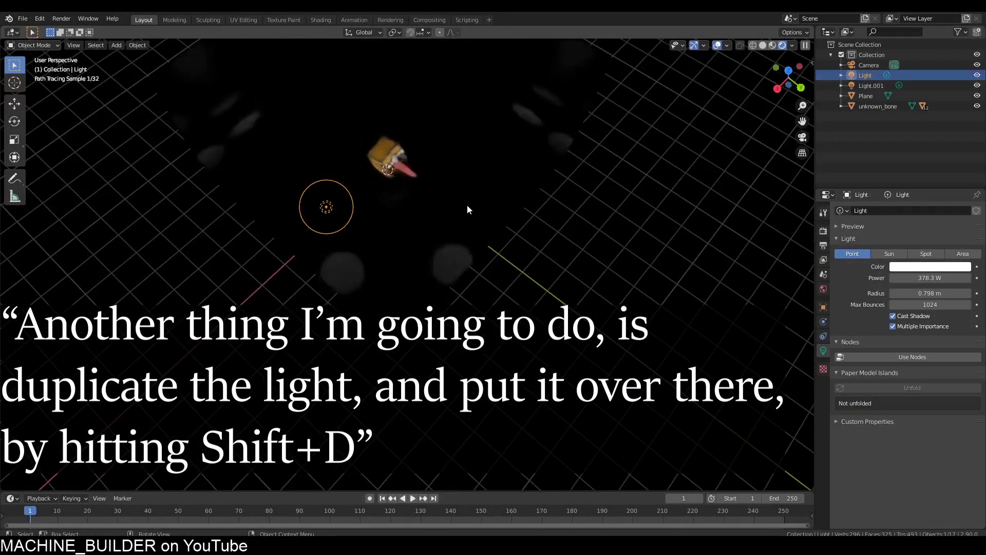
click(458, 186)
click(334, 203)
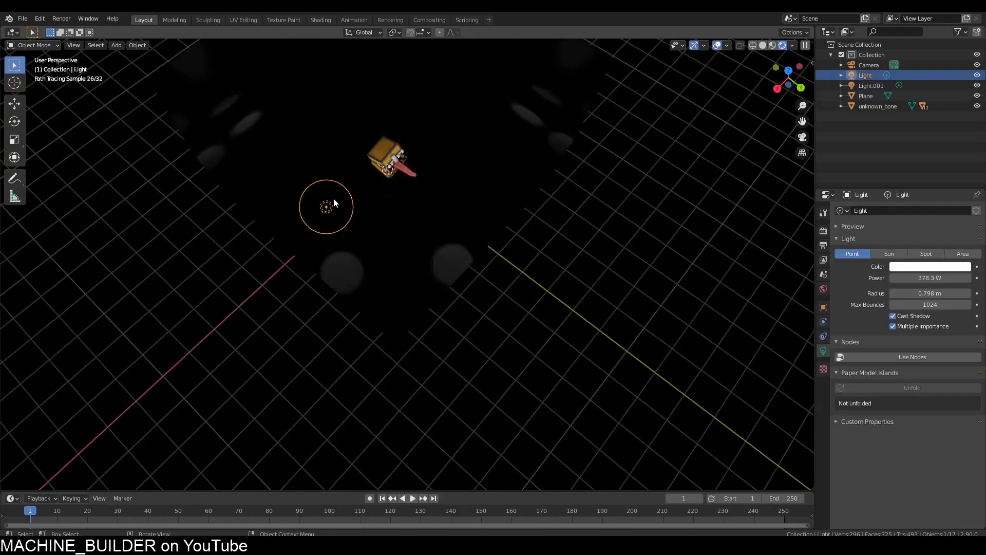
middle_drag(342, 218, 332, 199)
click(915, 268)
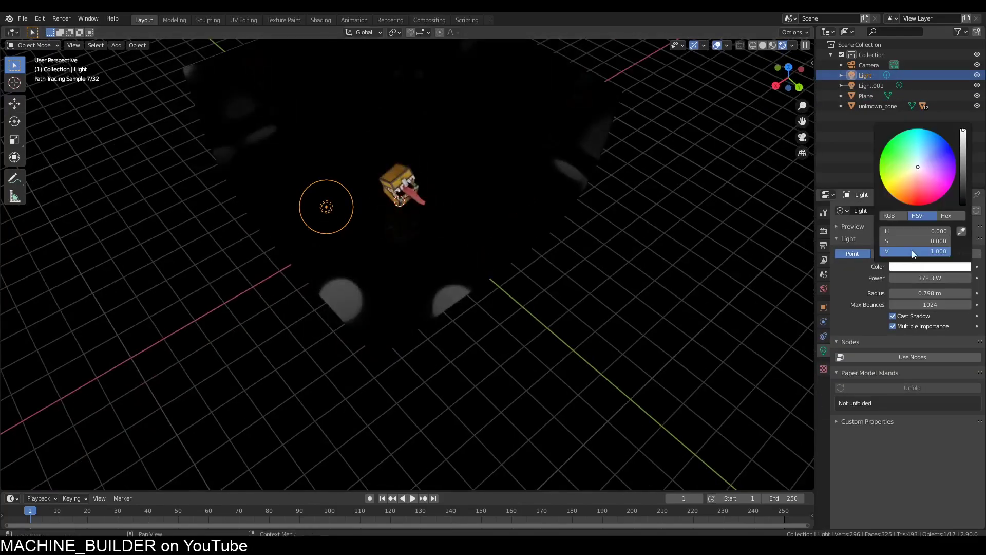
drag(918, 169, 925, 162)
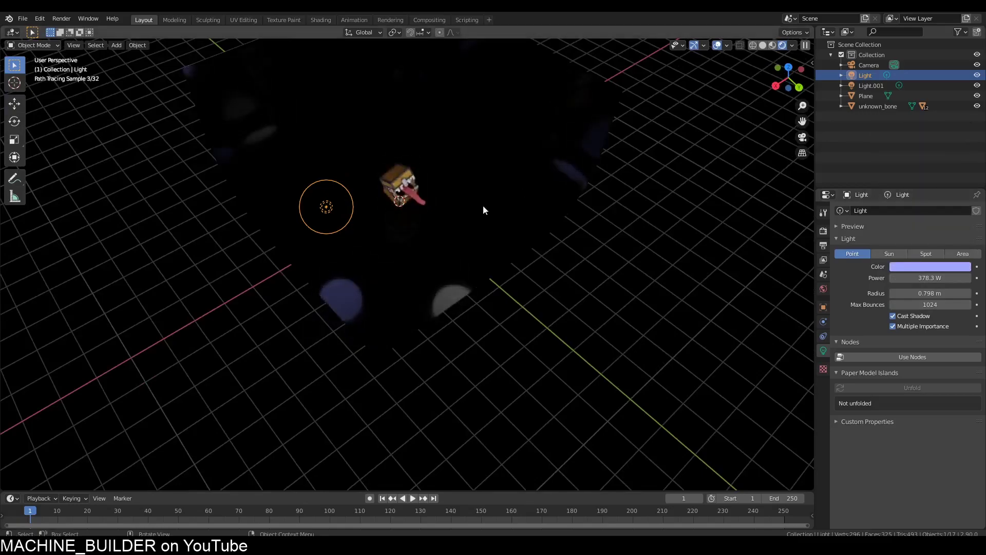
- Tint the duplicated light a pale yellow and check the lighting contrast through the camera
click(462, 215)
click(459, 217)
click(459, 217)
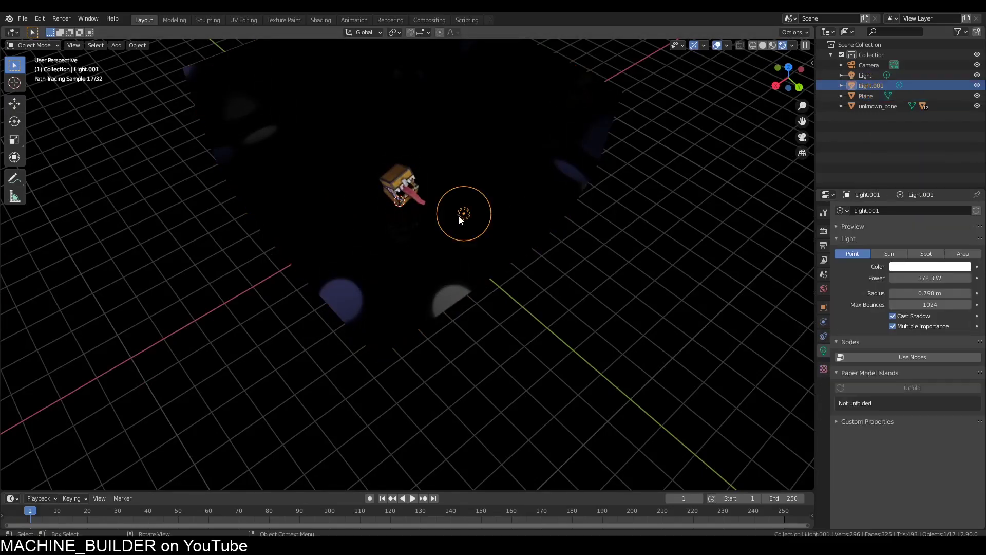
click(935, 267)
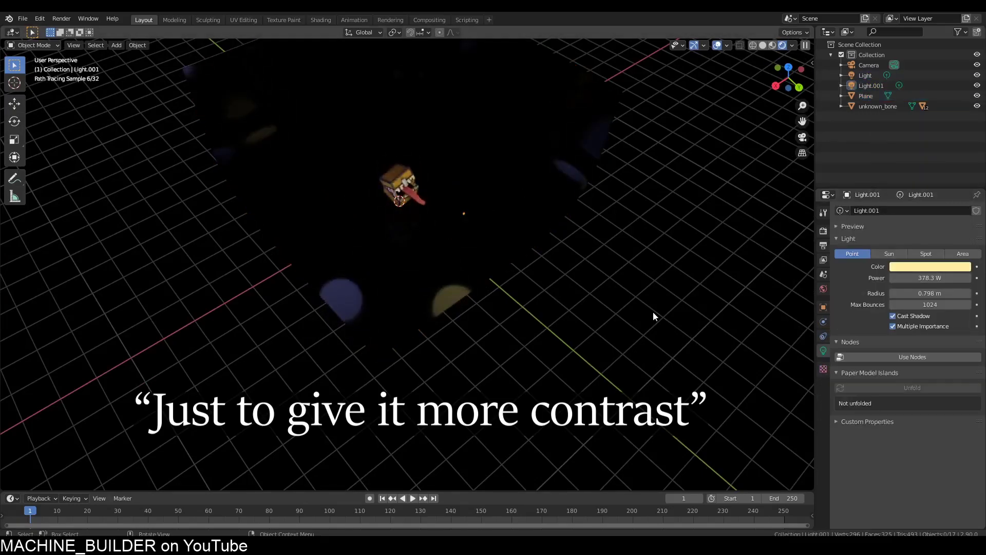
key(KP_0)
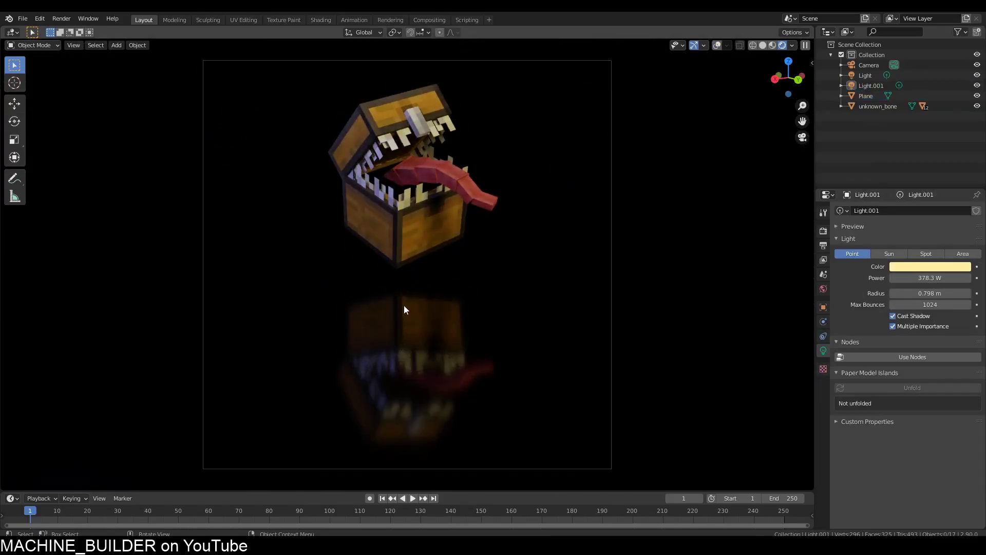
- Render the still image and inspect the rendered chest and its reflection up close
key(F12)
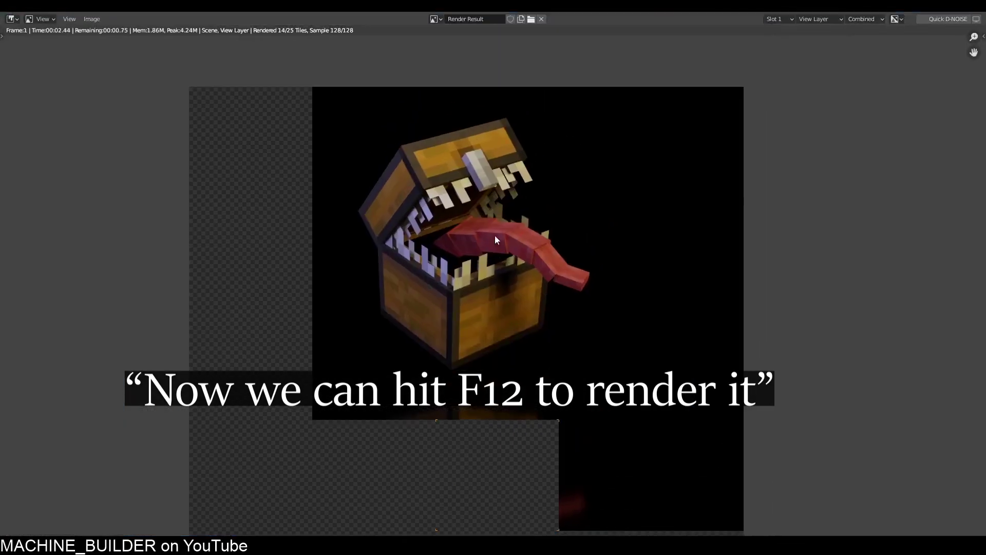
scroll(495, 240, up, 3)
scroll(498, 206, down, 5)
scroll(514, 296, up, 1)
middle_drag(515, 296, 528, 270)
scroll(520, 273, up, 6)
middle_drag(479, 147, 527, 350)
scroll(531, 308, down, 4)
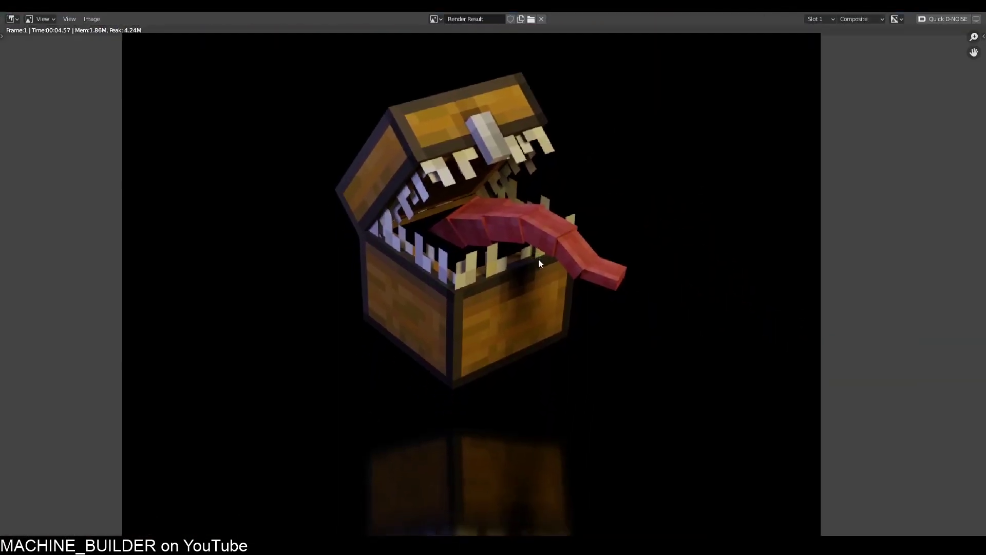
- Save the rendered chest image as the PNG file render.png in the recent renders2 folder
scroll(539, 259, down, 2)
click(91, 19)
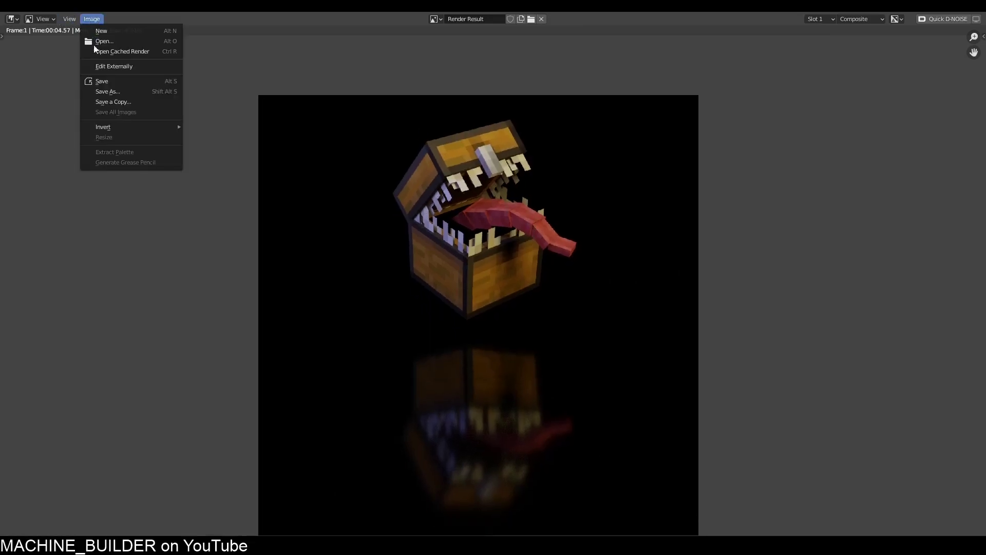
click(115, 97)
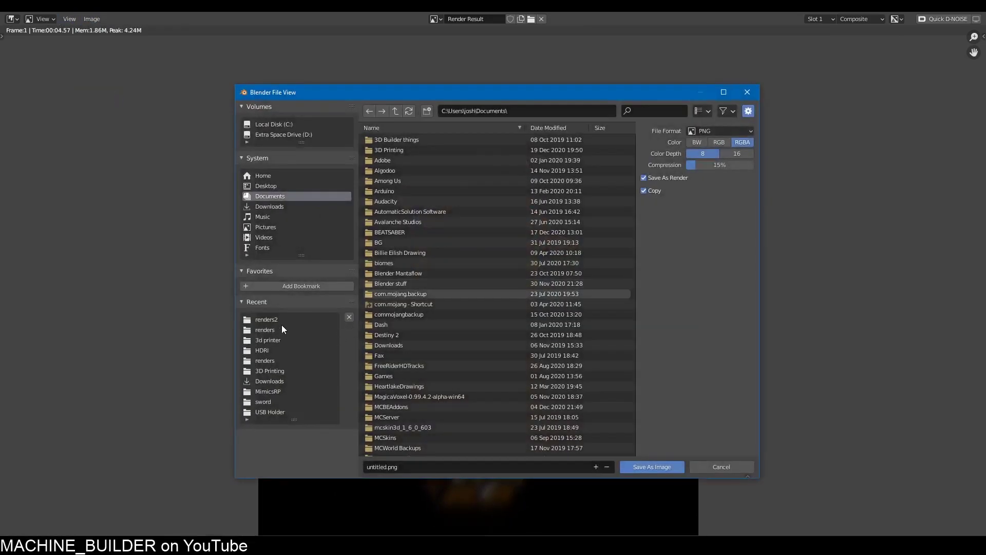
click(273, 320)
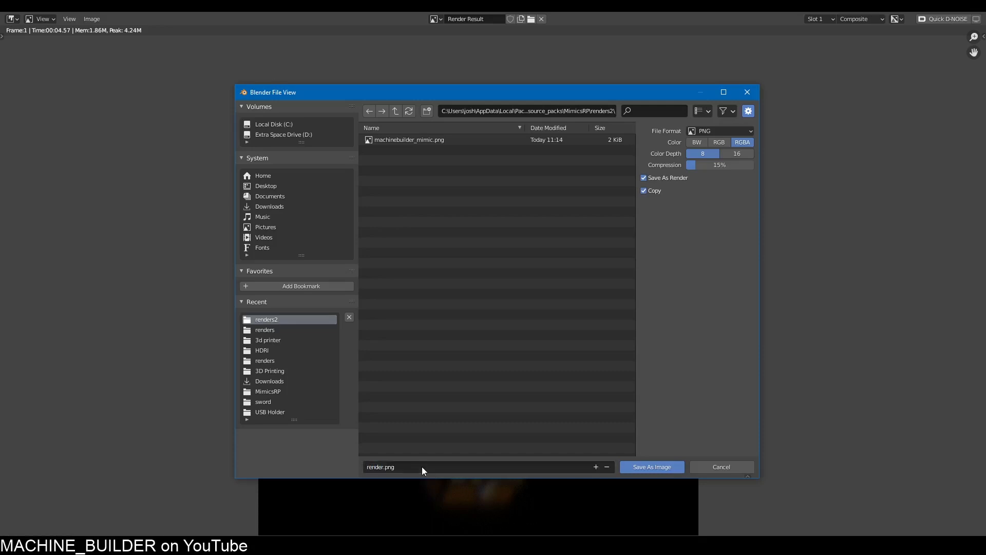
key(Return)
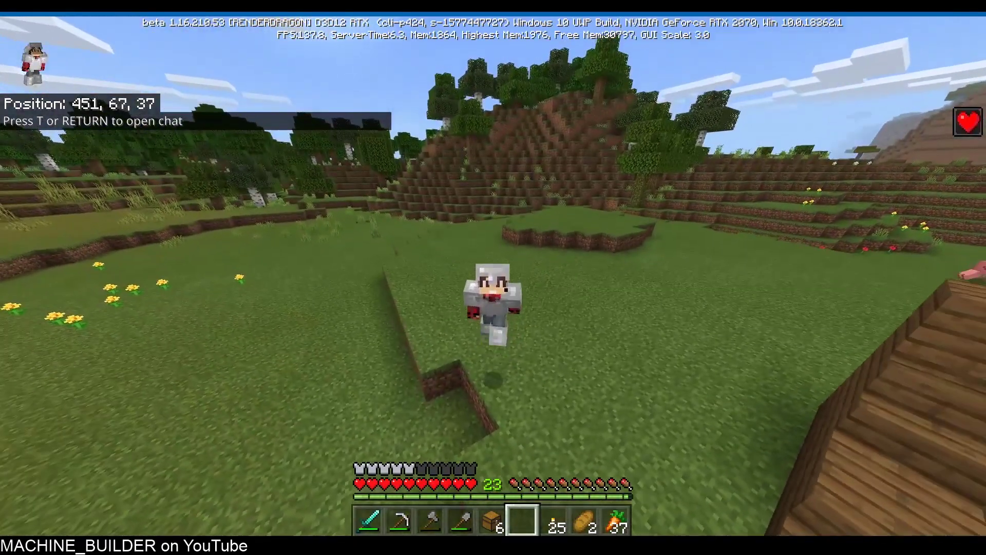
key(1)
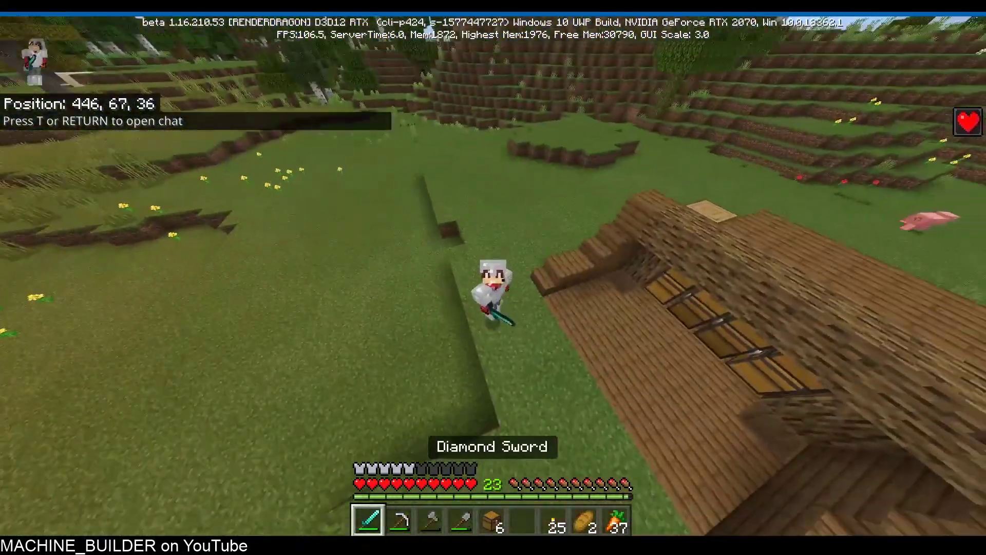
key(w)
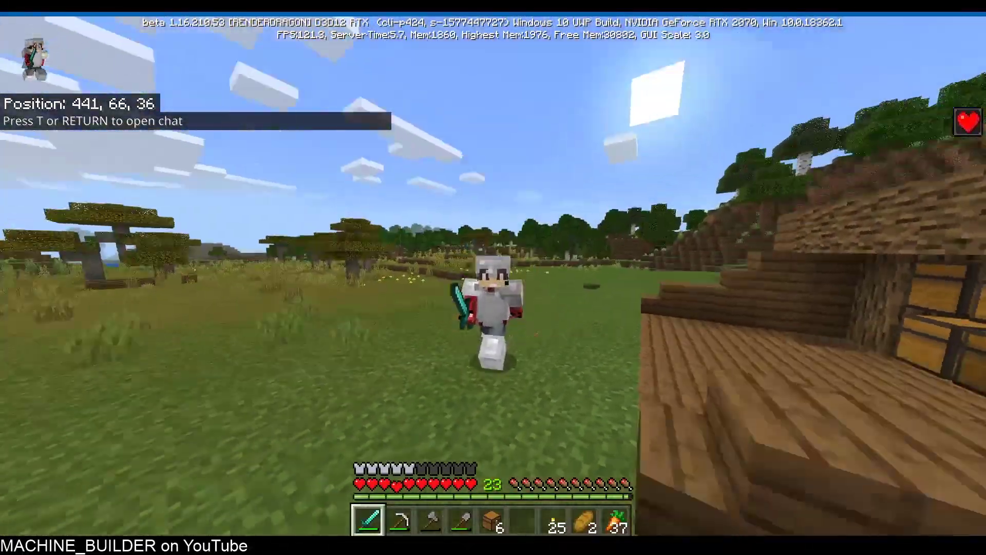
key(w)
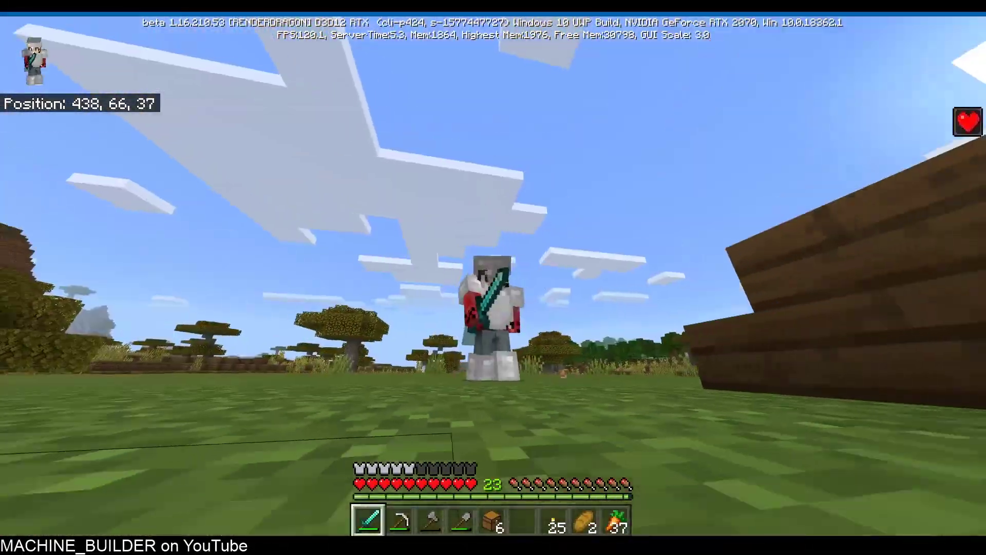
key(w)
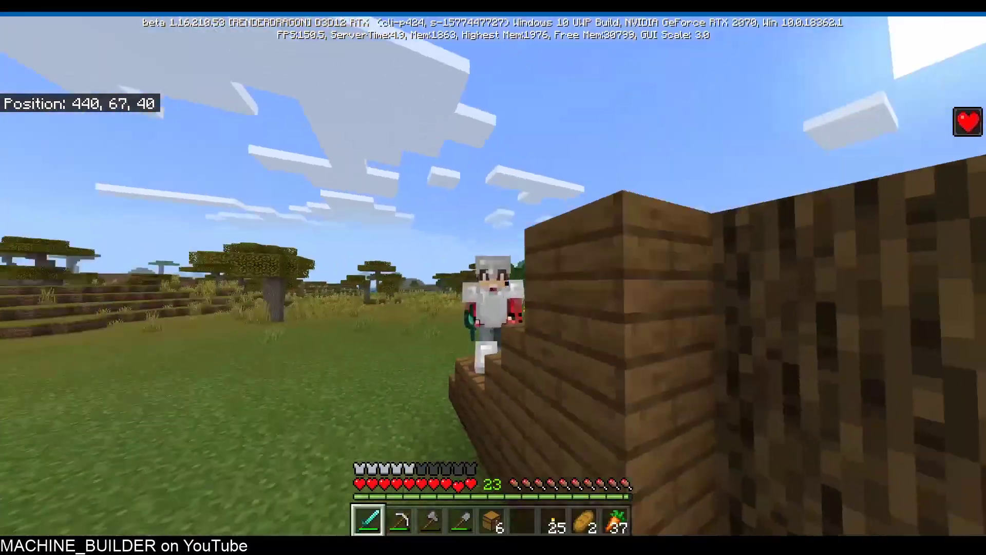
key(space)
key(w)
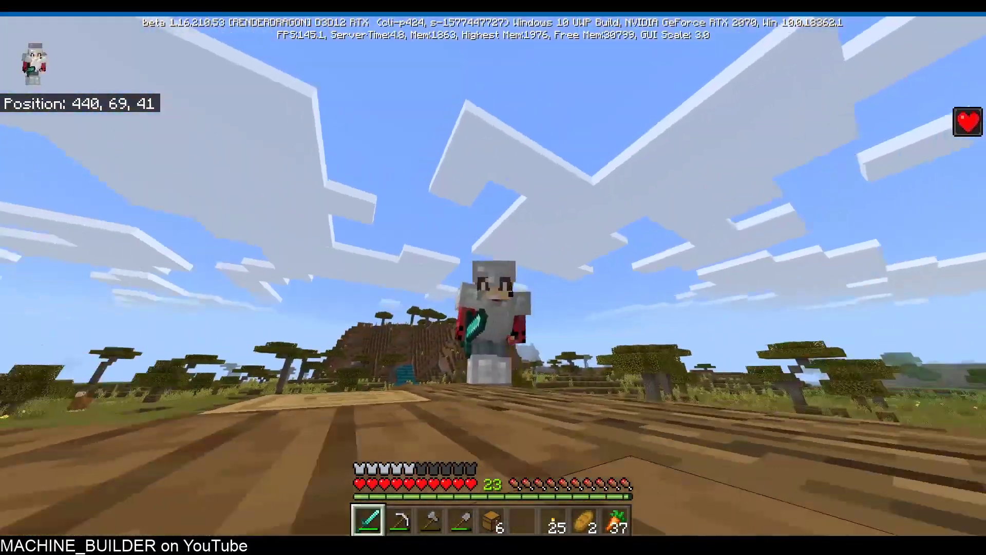
key(w)
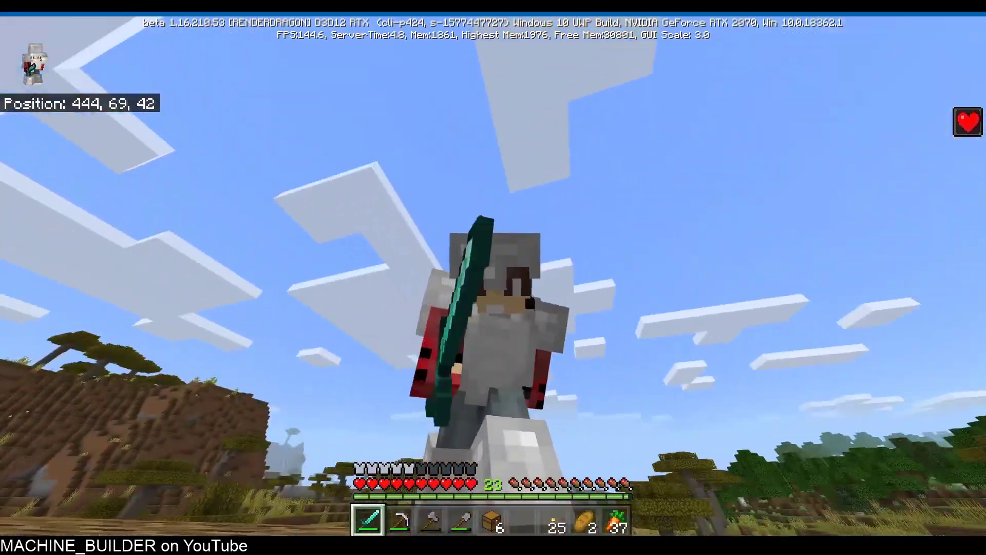
key(w)
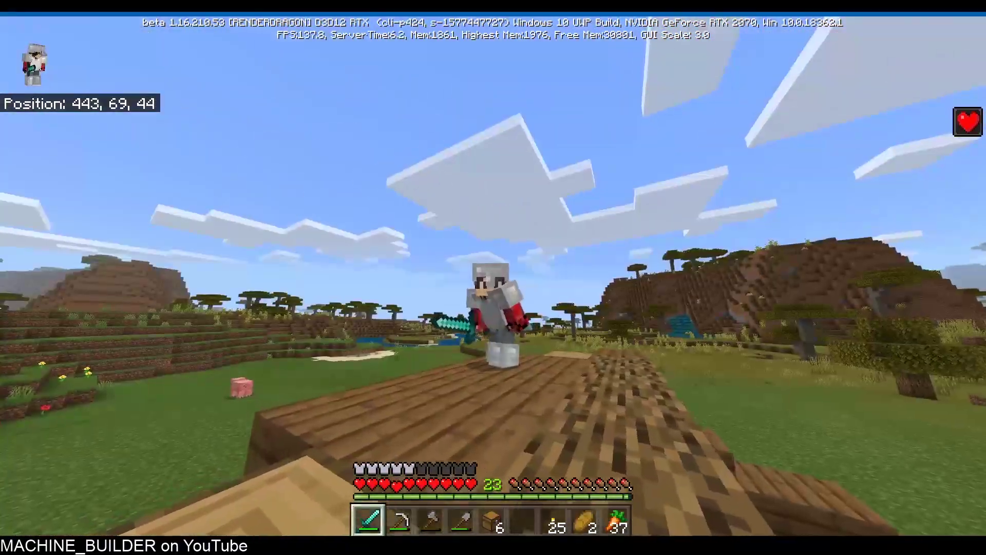
key(w)
key(space)
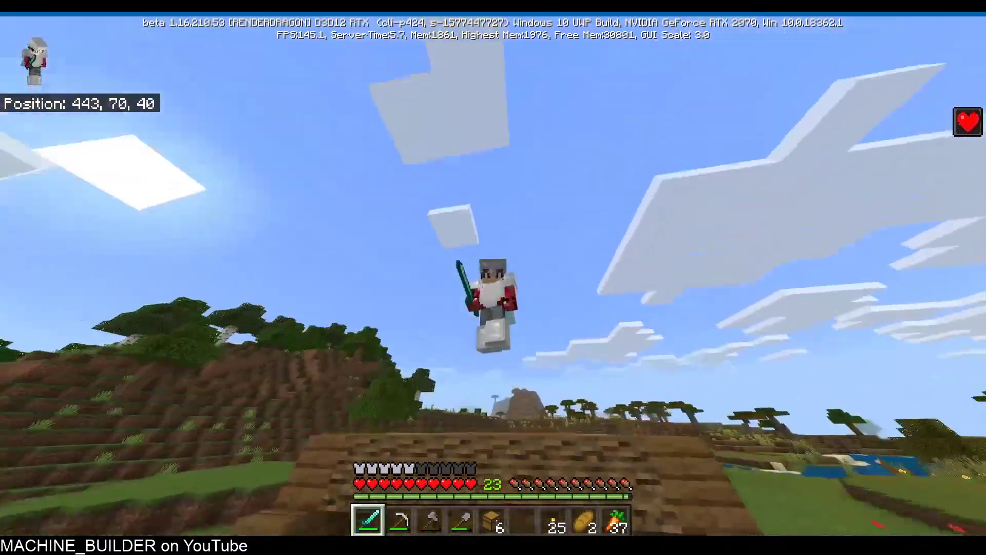
key(w)
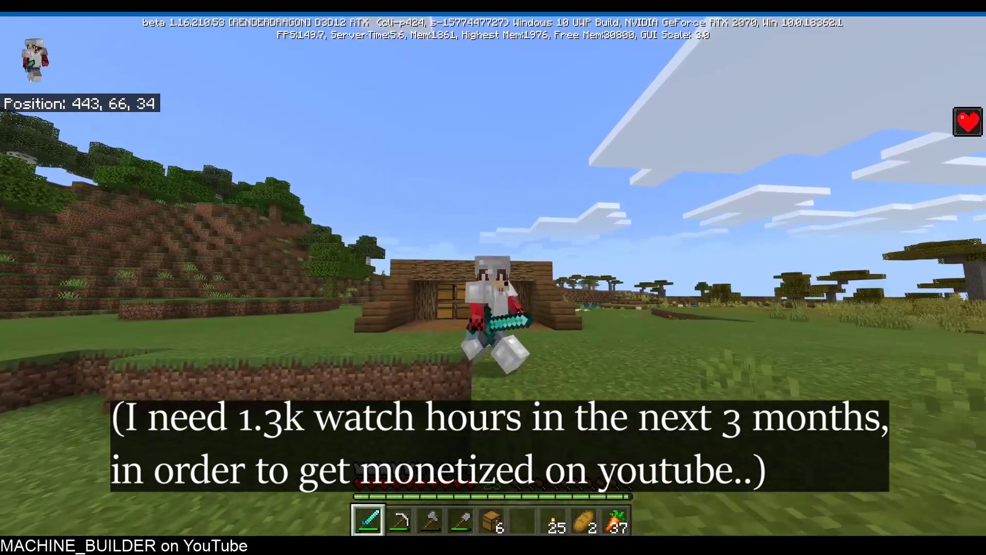
key(s)
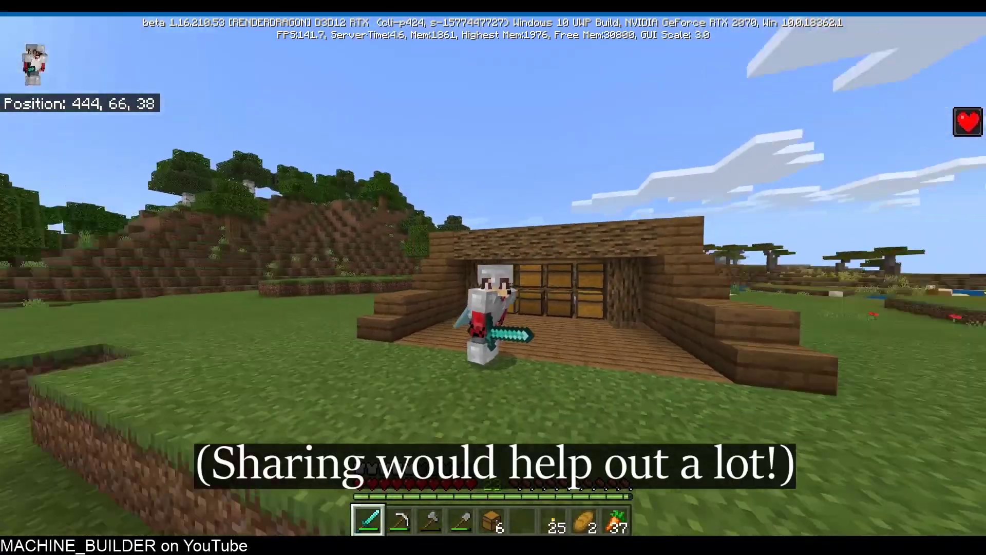